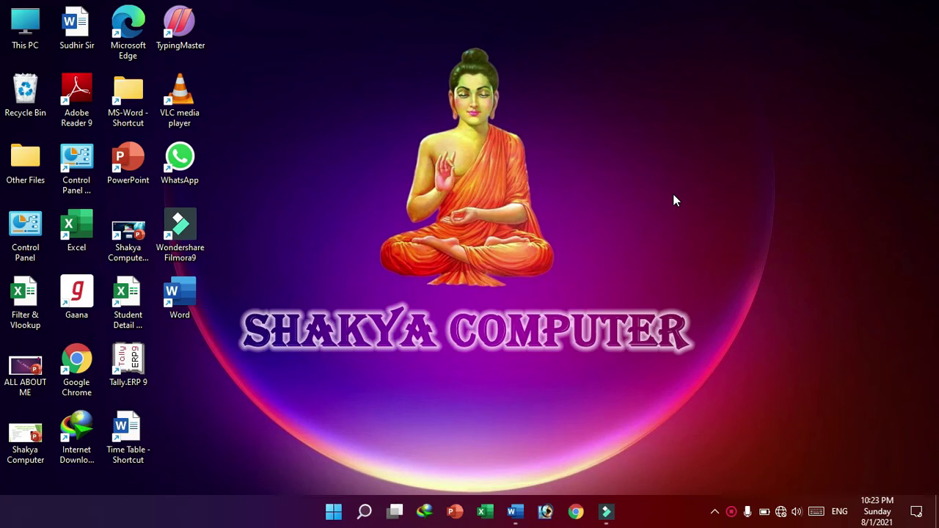
- Restore the minimized Word document from the taskbar so the INDEX page shows
left_click(514, 512)
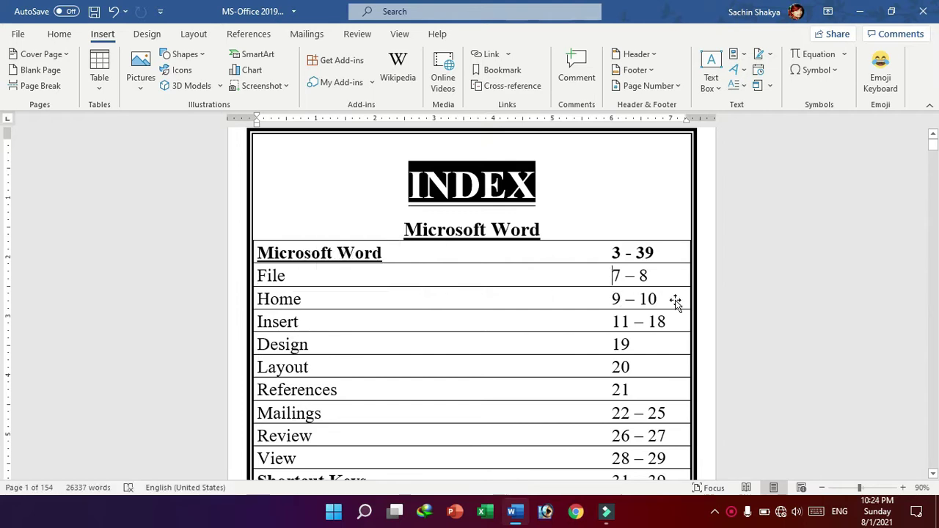
scroll(739, 245, "down", 3)
scroll(720, 264, "down", 5)
scroll(712, 269, "down", 5)
scroll(709, 272, "down", 5)
scroll(710, 271, "down", 5)
scroll(708, 274, "down", 5)
scroll(706, 268, "down", 5)
scroll(706, 274, "down", 5)
scroll(715, 290, "down", 5)
scroll(714, 293, "down", 5)
scroll(713, 302, "down", 5)
scroll(712, 302, "down", 3)
scroll(712, 302, "down", 5)
scroll(710, 299, "down", 3)
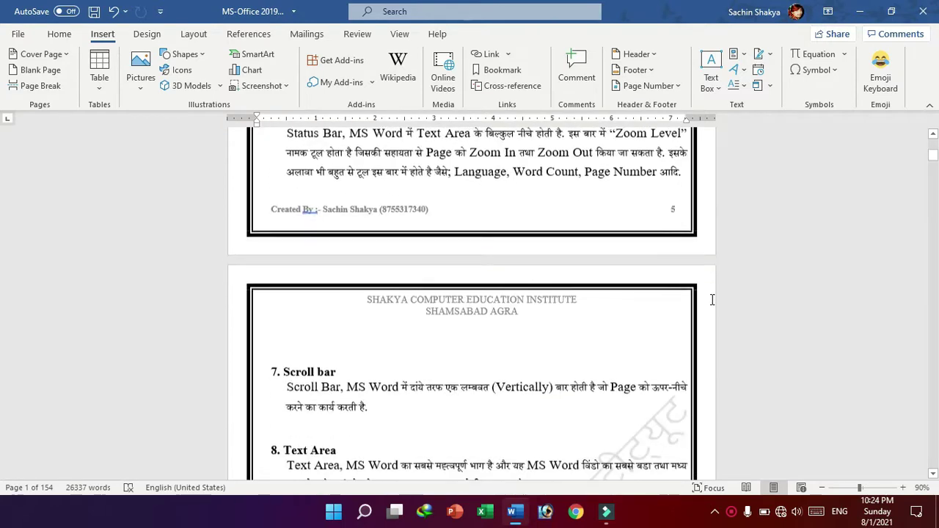
scroll(709, 297, "down", 1)
scroll(709, 296, "down", 5)
scroll(709, 296, "down", 3)
scroll(709, 296, "down", 2)
scroll(708, 296, "down", 3)
scroll(705, 293, "down", 1)
scroll(704, 290, "down", 3)
scroll(701, 288, "down", 1)
scroll(701, 289, "down", 2)
scroll(660, 301, "down", 1)
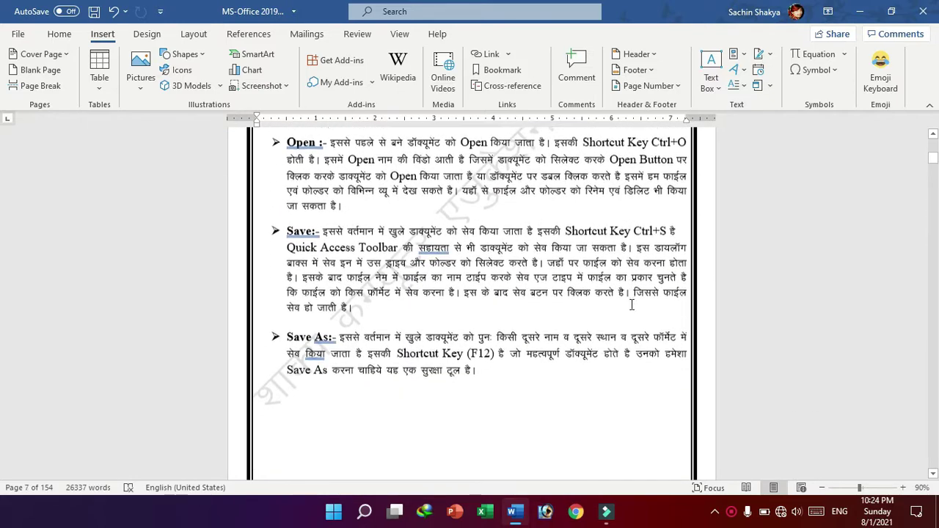
scroll(645, 327, "up", 2, "ctrl")
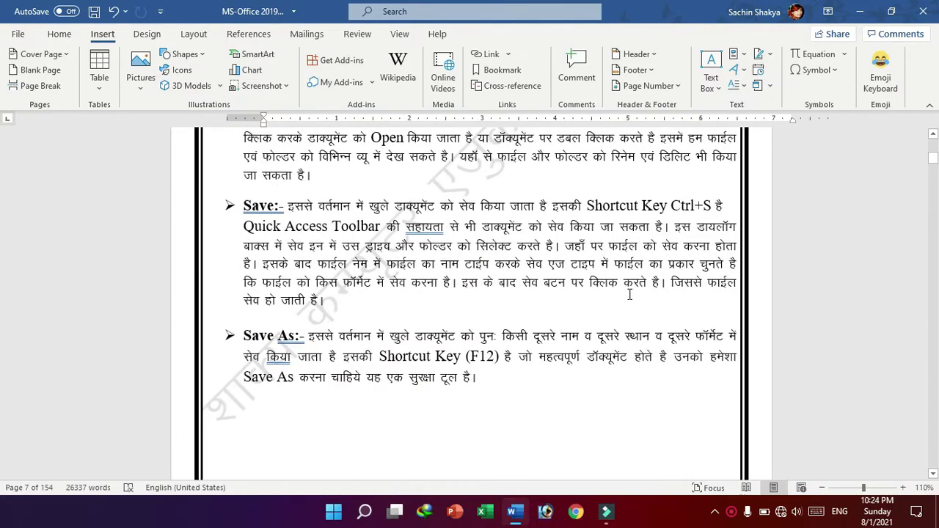
scroll(658, 273, "down", 3)
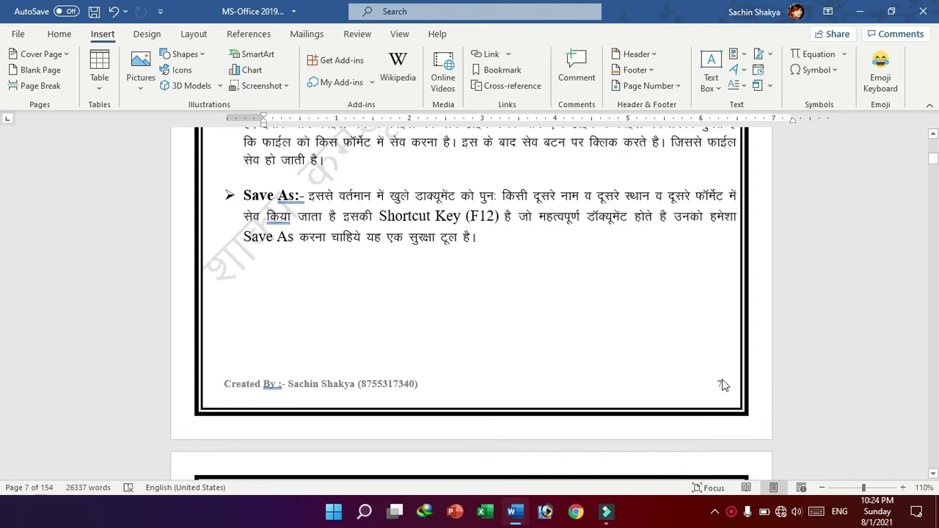
scroll(648, 290, "up", 3)
scroll(624, 264, "up", 2)
scroll(595, 241, "up", 3)
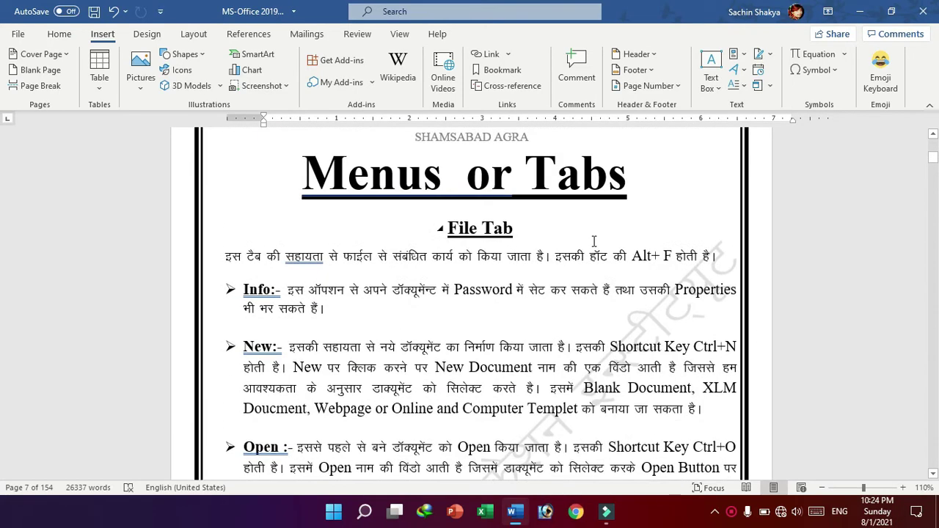
scroll(501, 231, "down", 1)
scroll(564, 272, "down", 5)
scroll(635, 308, "down", 7)
scroll(635, 309, "down", 4)
scroll(635, 307, "down", 5)
scroll(638, 306, "down", 8)
scroll(643, 304, "down", 2)
scroll(682, 352, "down", 2)
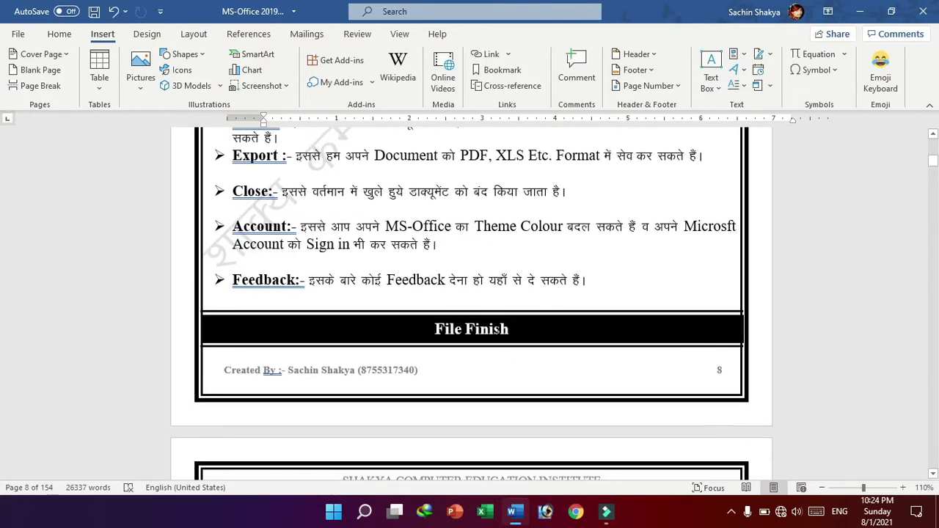
scroll(689, 293, "down", 3)
scroll(683, 303, "down", 3)
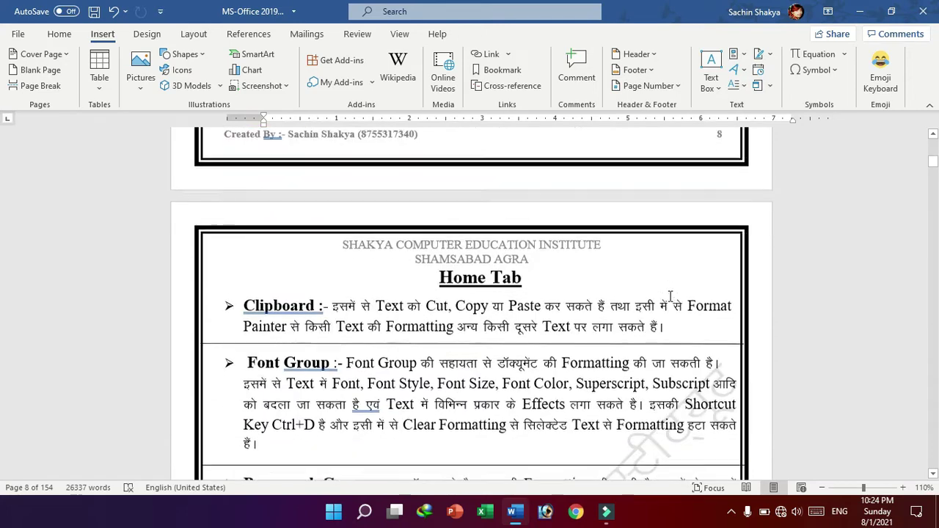
scroll(645, 326, "down", 4)
scroll(660, 323, "down", 5)
scroll(675, 320, "down", 3)
scroll(689, 317, "down", 1)
scroll(690, 316, "down", 3)
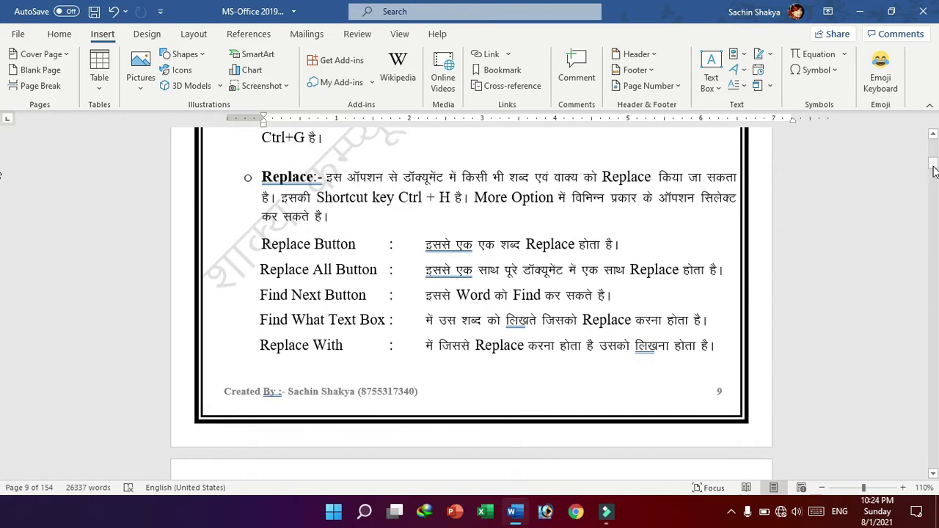
left_click_drag(933, 168, 934, 129)
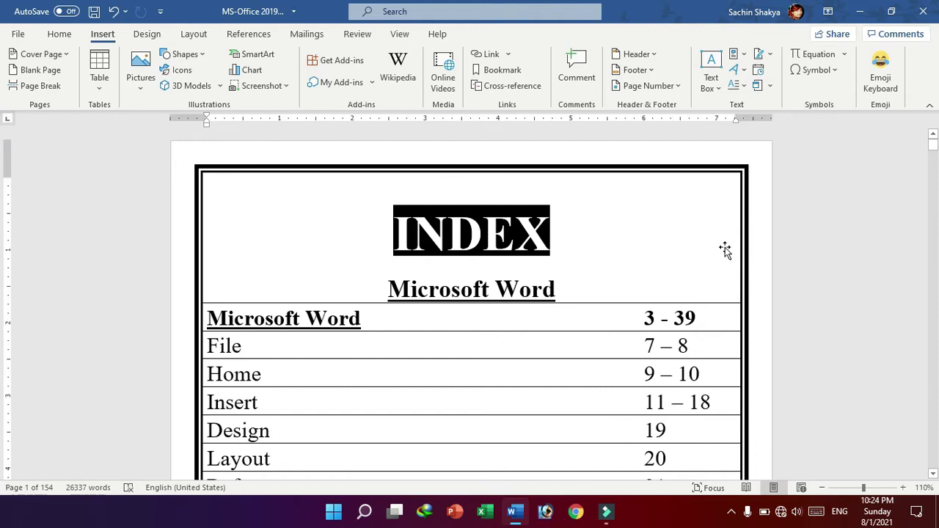
- Follow the Insert index entry to its heading page
scroll(693, 253, "down", 3)
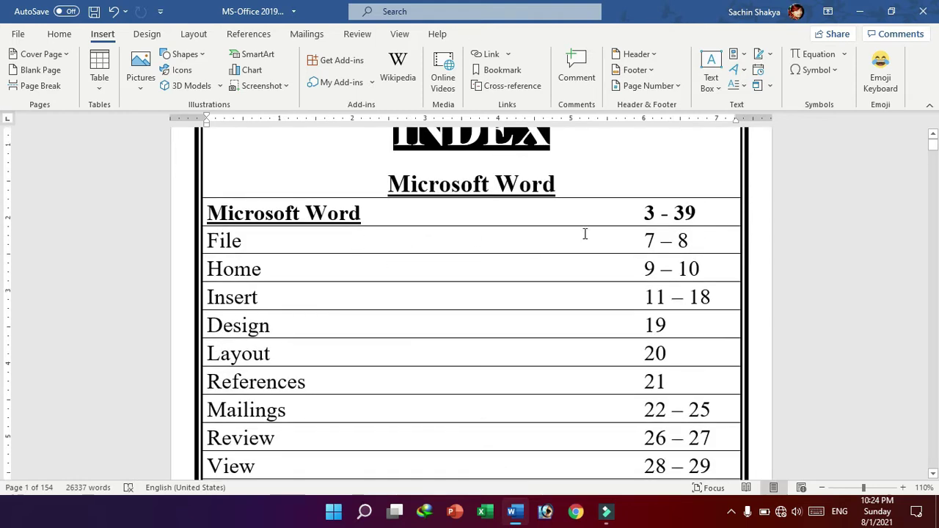
left_click(694, 236)
scroll(386, 285, "down", 1)
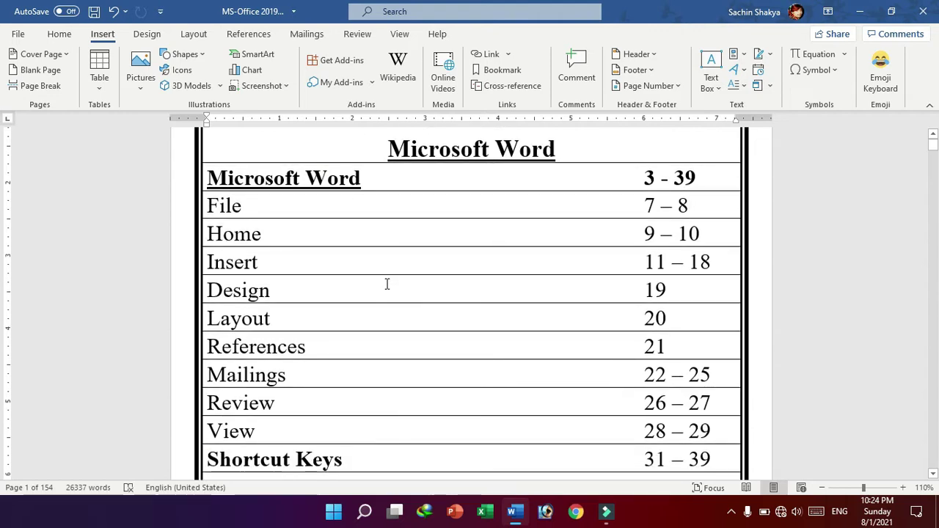
left_click(239, 272, "ctrl")
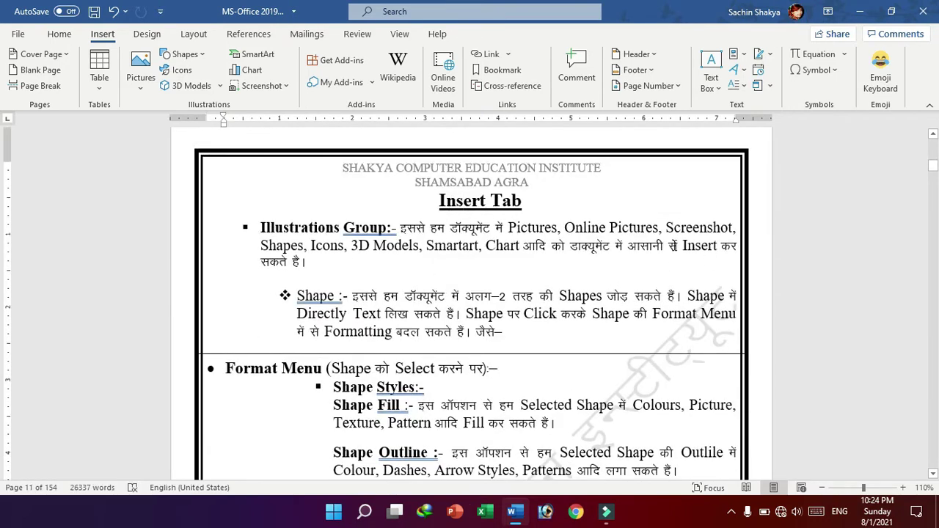
- Scroll through the Insert section and return to the Microsoft Word title at the top
left_click(645, 245)
left_click_drag(933, 167, 933, 199)
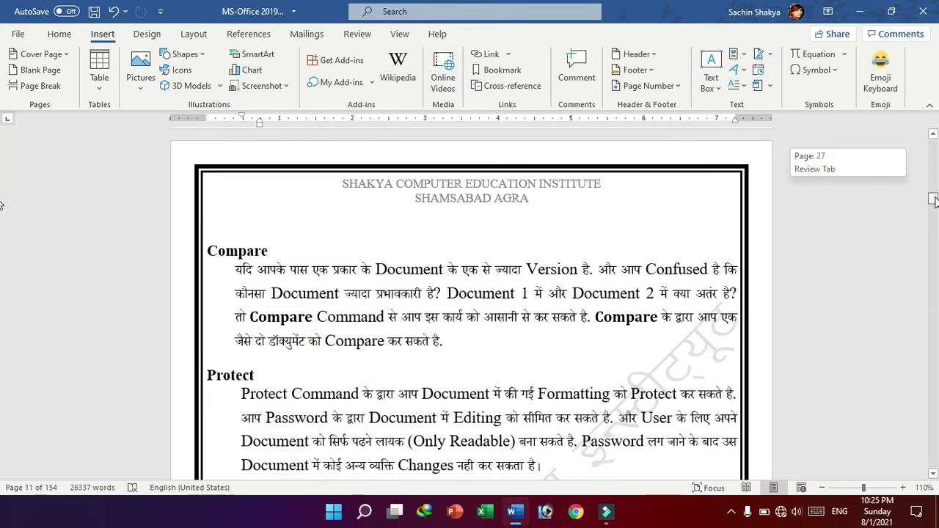
scroll(598, 280, "down", 3)
scroll(509, 282, "down", 3)
scroll(502, 285, "down", 3)
scroll(502, 285, "down", 2)
scroll(499, 287, "down", 1)
scroll(498, 286, "down", 1)
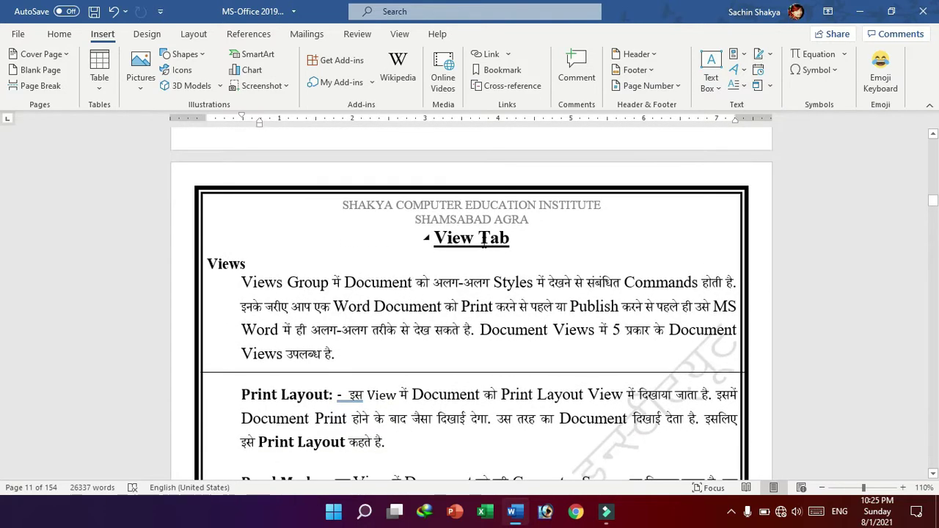
scroll(534, 300, "down", 2)
scroll(612, 298, "down", 3)
scroll(640, 324, "down", 3)
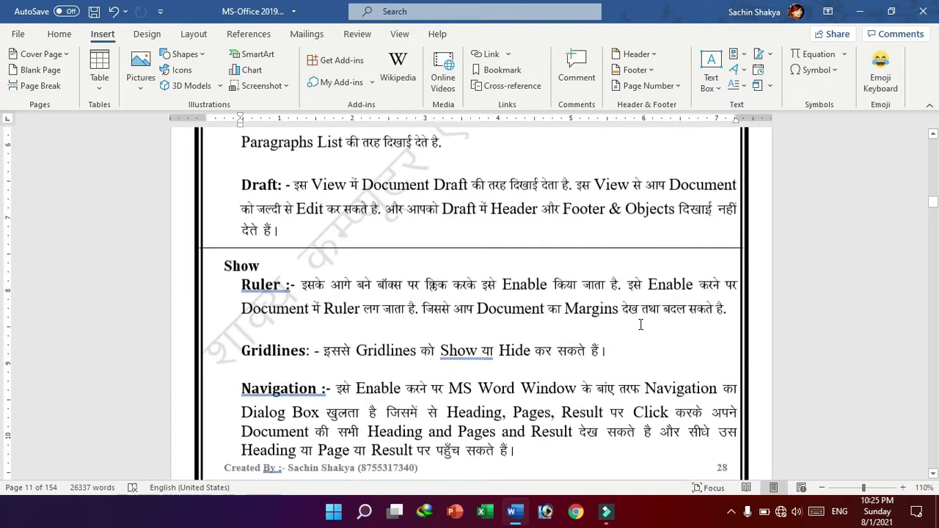
scroll(640, 324, "down", 3)
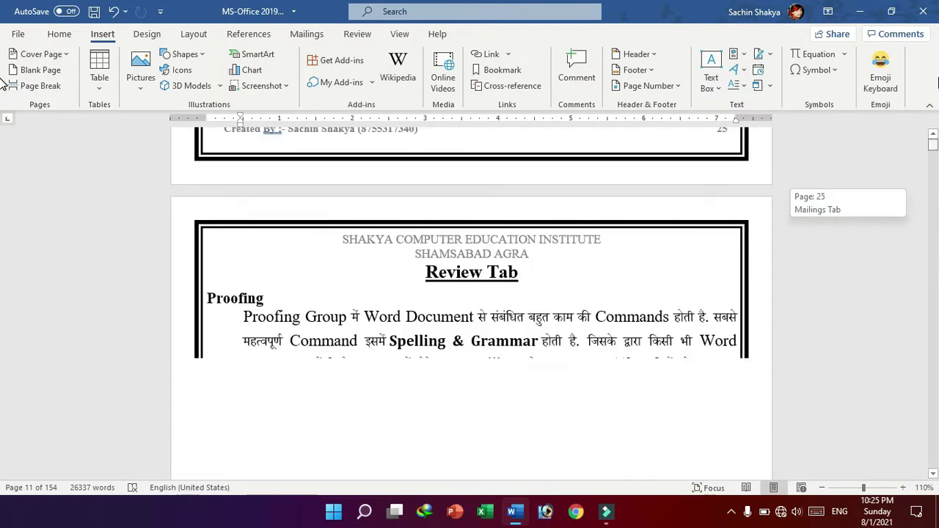
left_click_drag(933, 211, 932, 143)
left_click(556, 289)
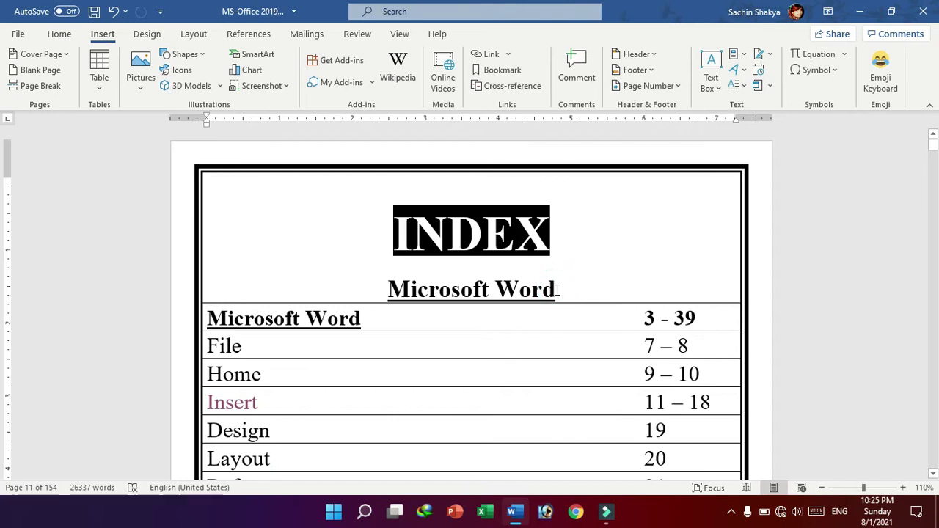
- Follow the View index entry to the View Tab heading
scroll(505, 287, "down", 3)
scroll(497, 292, "down", 3)
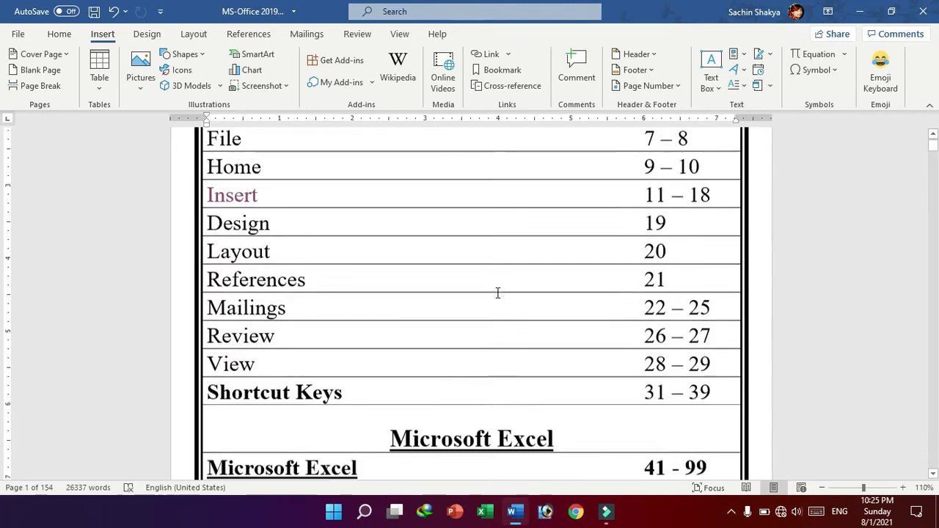
triple_click(234, 368)
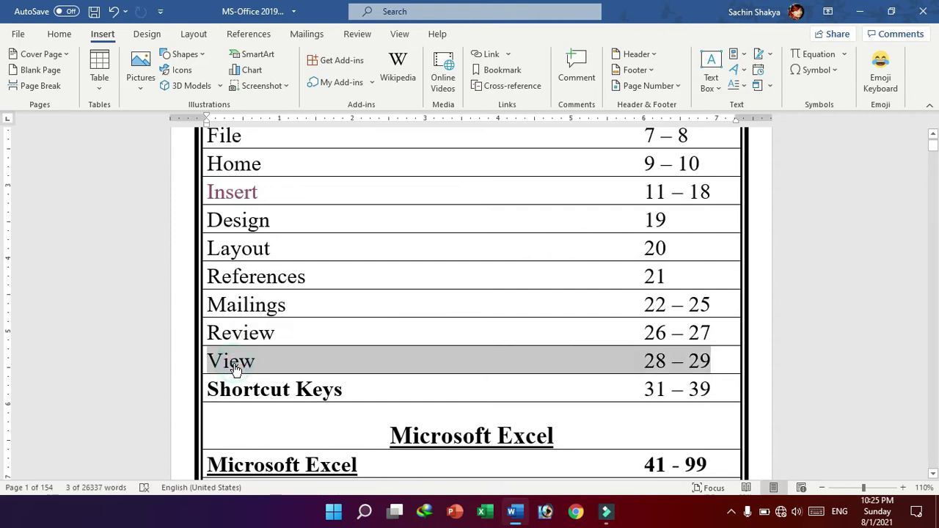
left_click(235, 369, "ctrl")
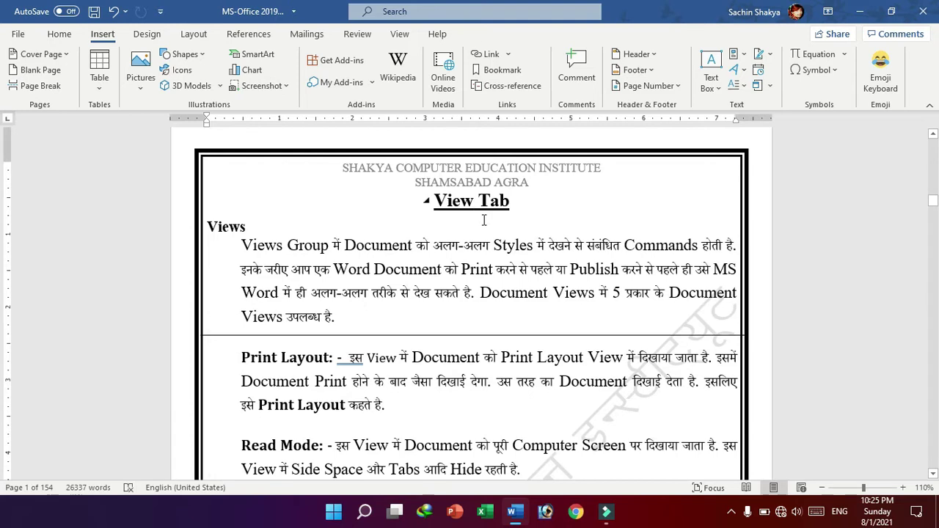
- Return to the top of the document and minimize Word to the desktop
left_click_drag(935, 206, 934, 141)
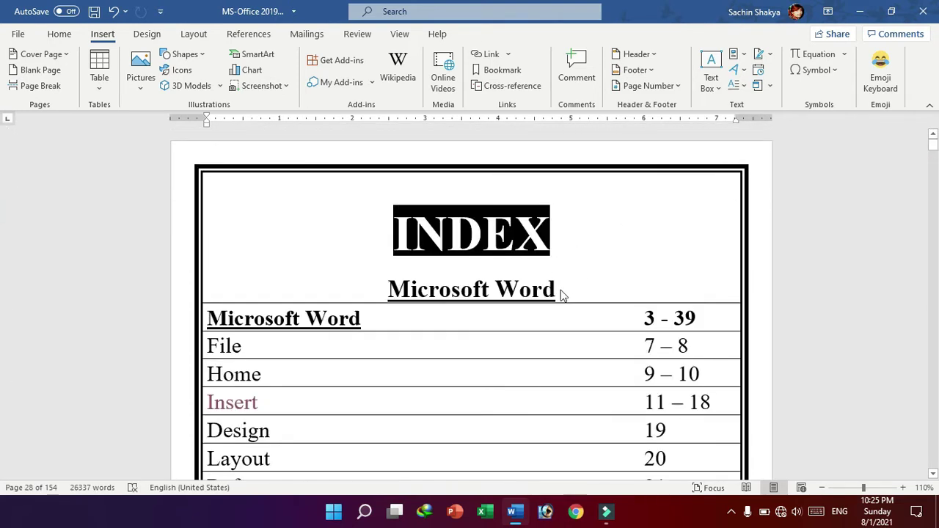
left_click(556, 288)
scroll(557, 287, "down", 2)
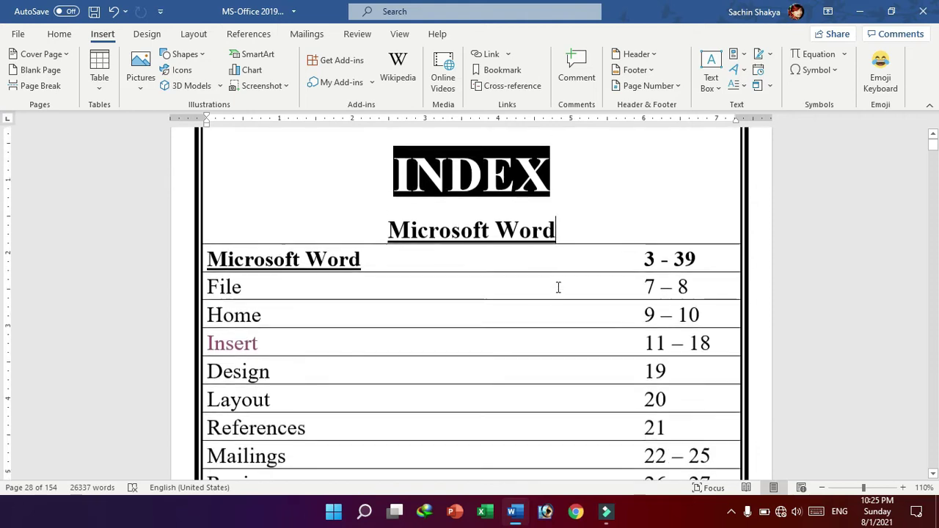
scroll(544, 286, "down", 2)
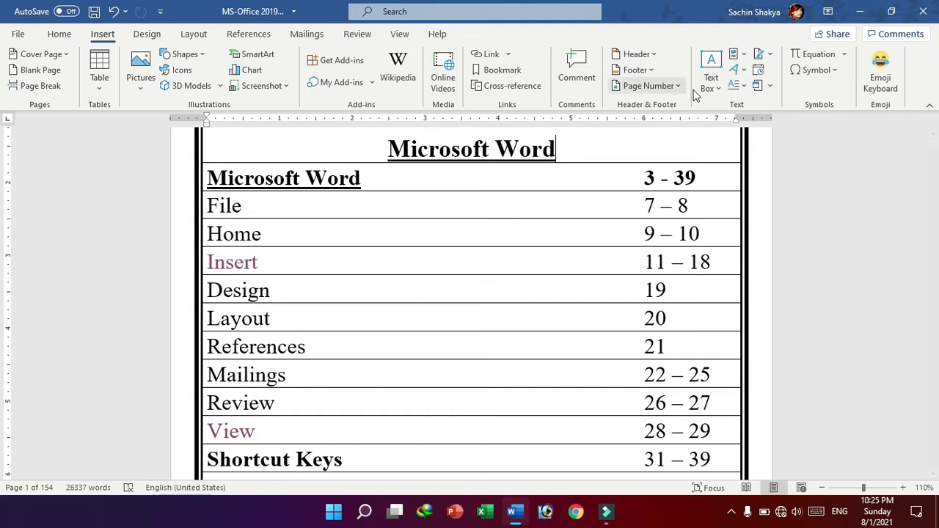
left_click(862, 11)
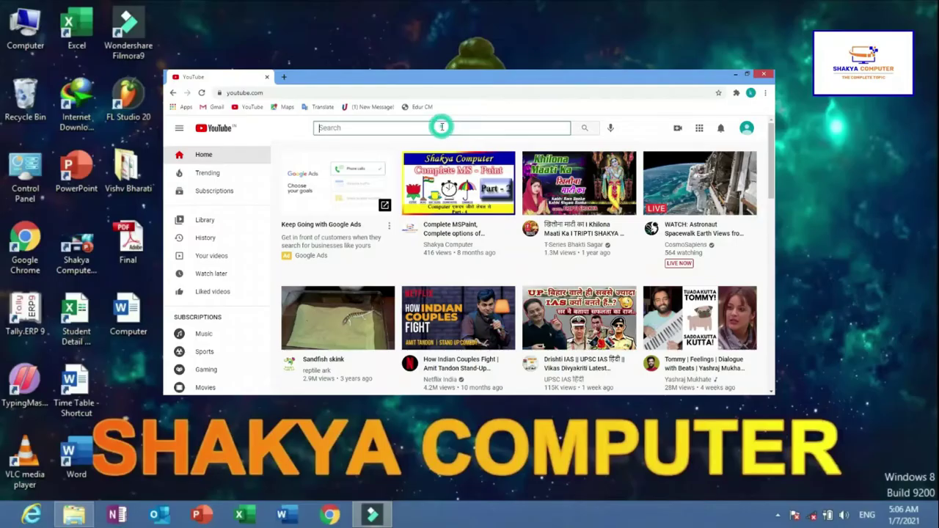
- Search YouTube for 'shakya computer' and open the Shakya Computer channel
left_click(440, 127)
type("shakya")
key("Down")
key("Return")
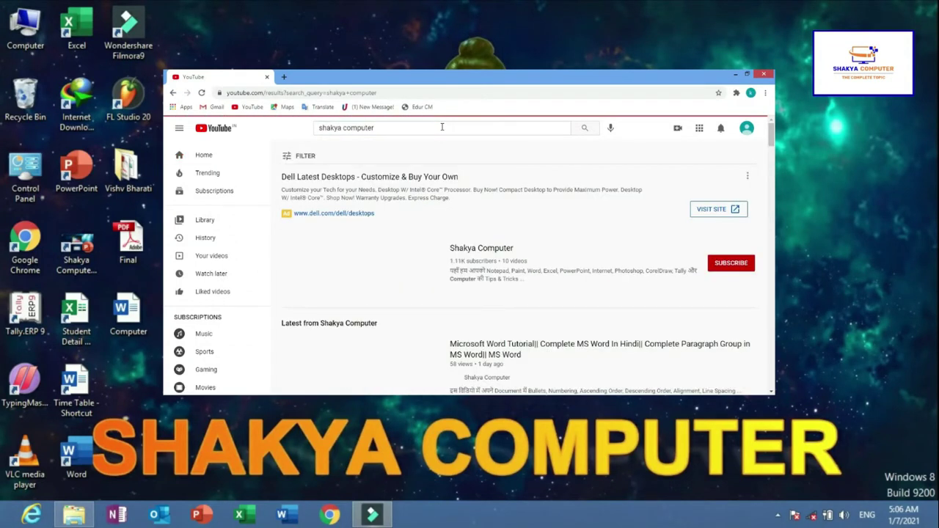
left_click(498, 253)
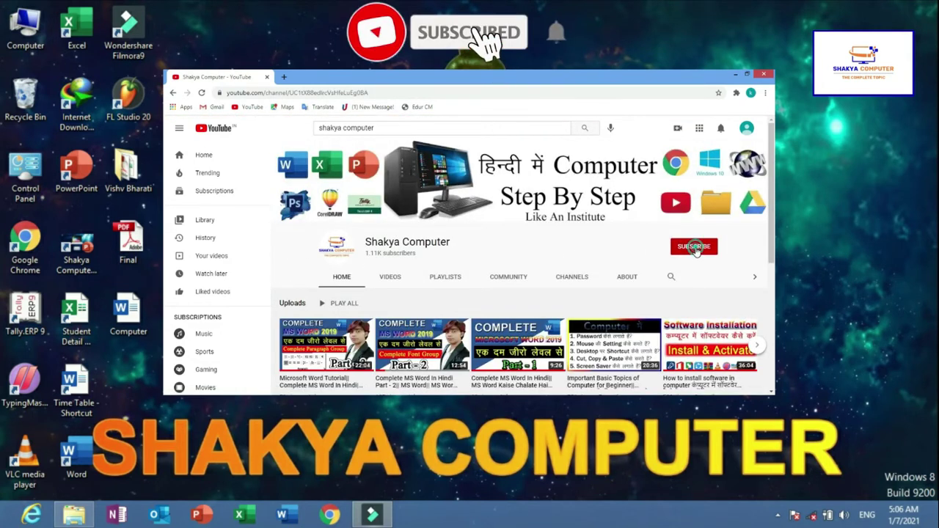
- Subscribe to the channel with notifications set to All
left_click(694, 247)
left_click(711, 248)
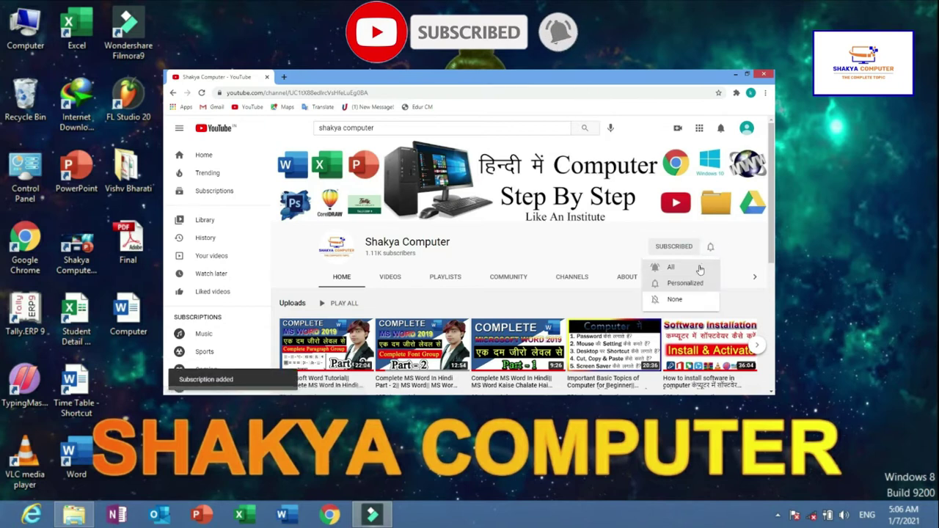
left_click(692, 266)
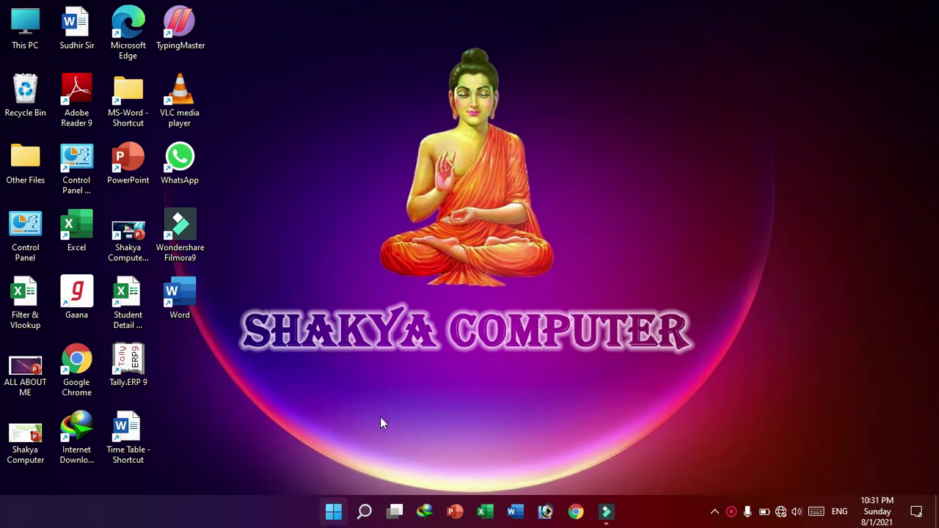
- Launch Word from the Start menu and open a new blank Document1
key("super")
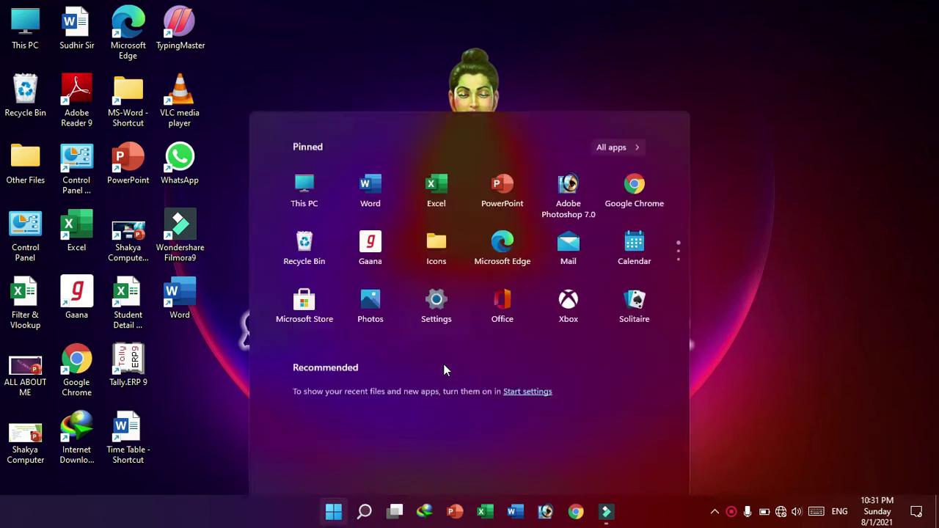
left_click(372, 108)
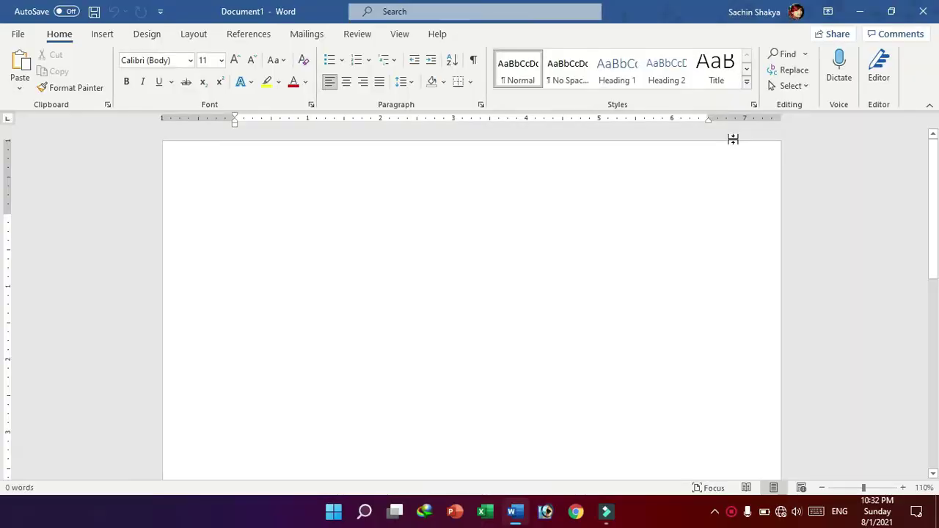
left_click(390, 227)
scroll(325, 256, "up", 2, "ctrl")
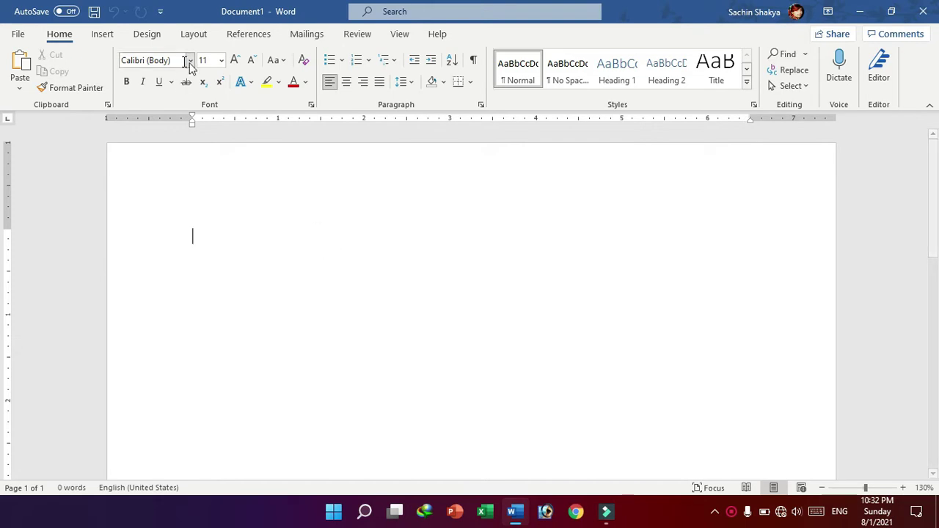
- Set the page size to A4 and apply Narrow 0.5-inch margins, leaving orientation unchanged
left_click(195, 35)
left_click(196, 35)
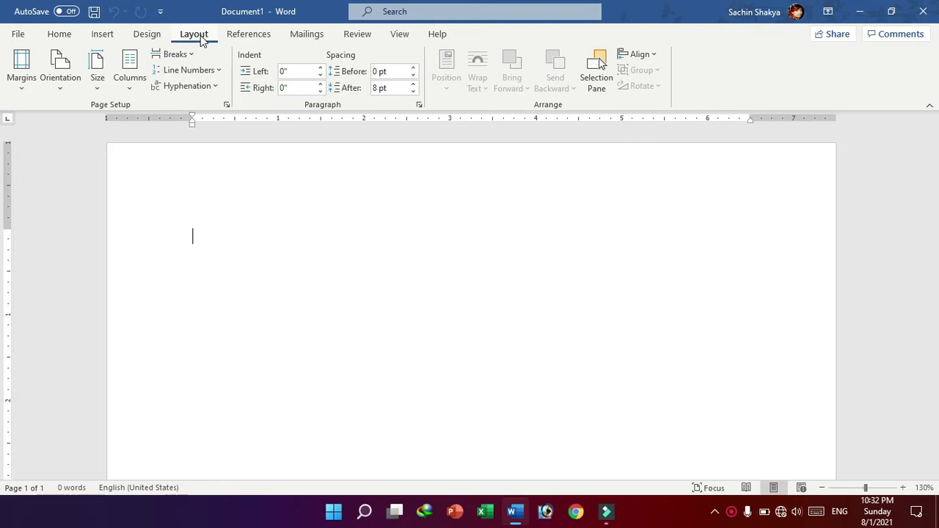
left_click(98, 86)
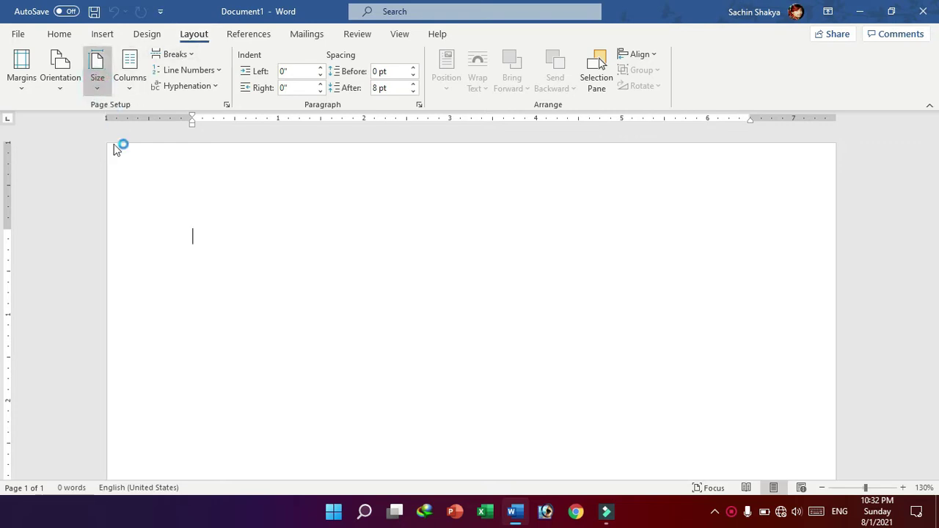
left_click(155, 187)
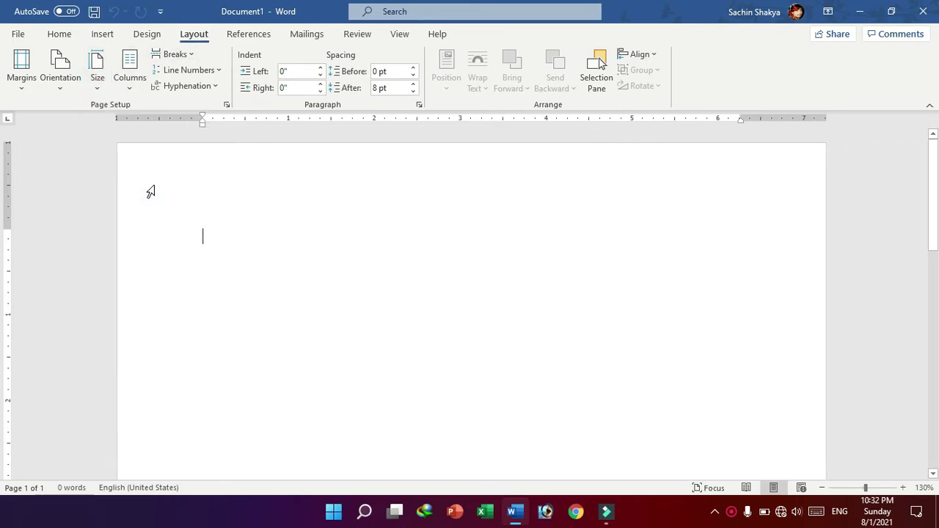
left_click(300, 247)
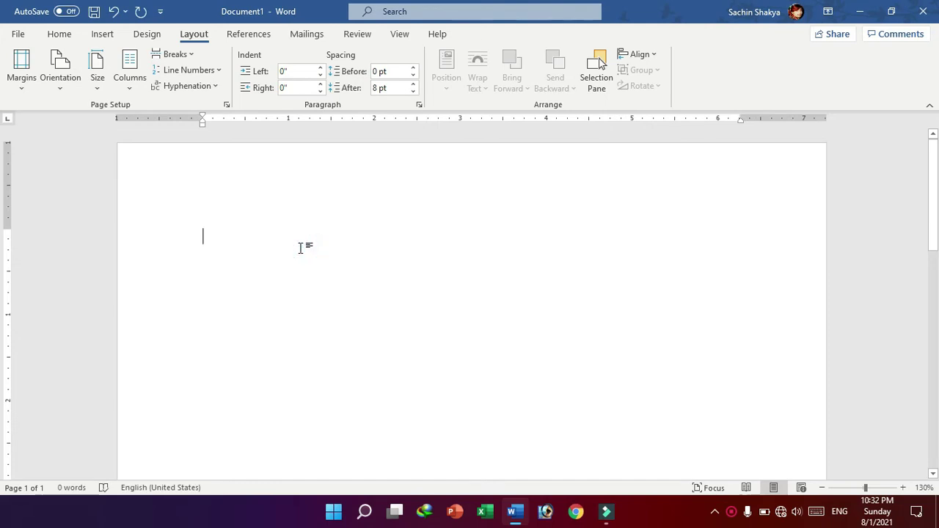
left_click(66, 88)
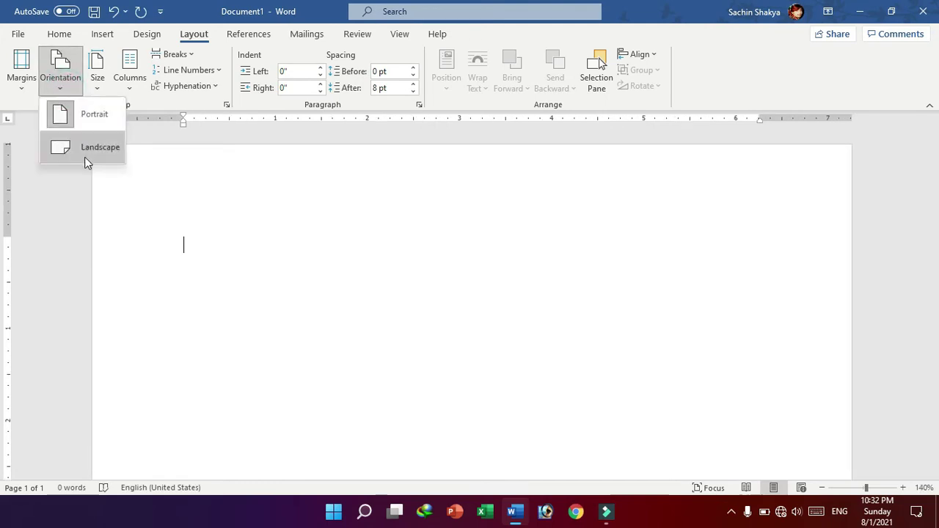
left_click(234, 264)
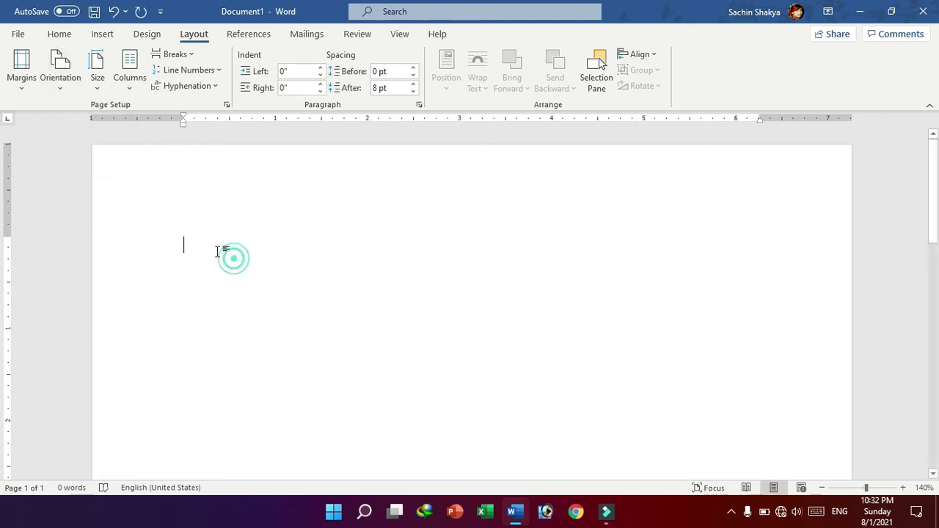
left_click(28, 92)
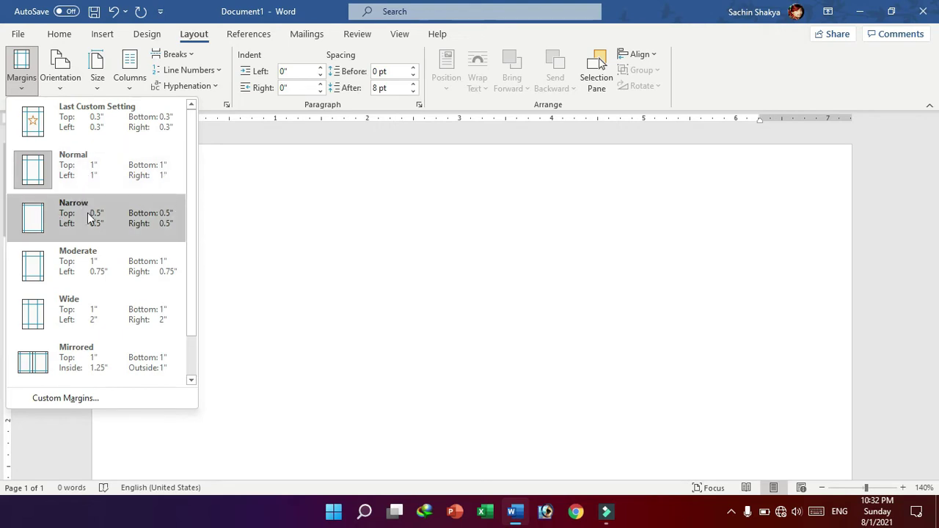
left_click(37, 214)
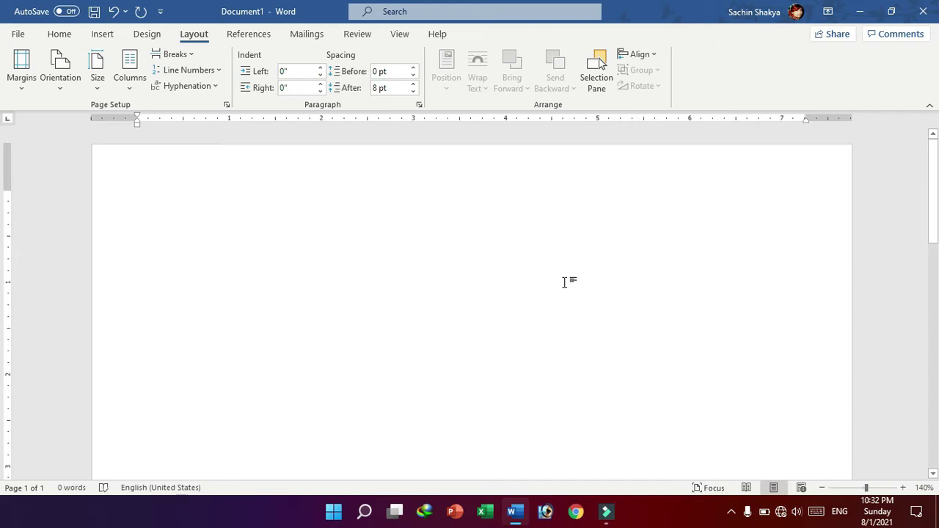
- Add empty lines on page 1 and insert a Ctrl+Enter page break creating page 2
key("Return")
key("Return")
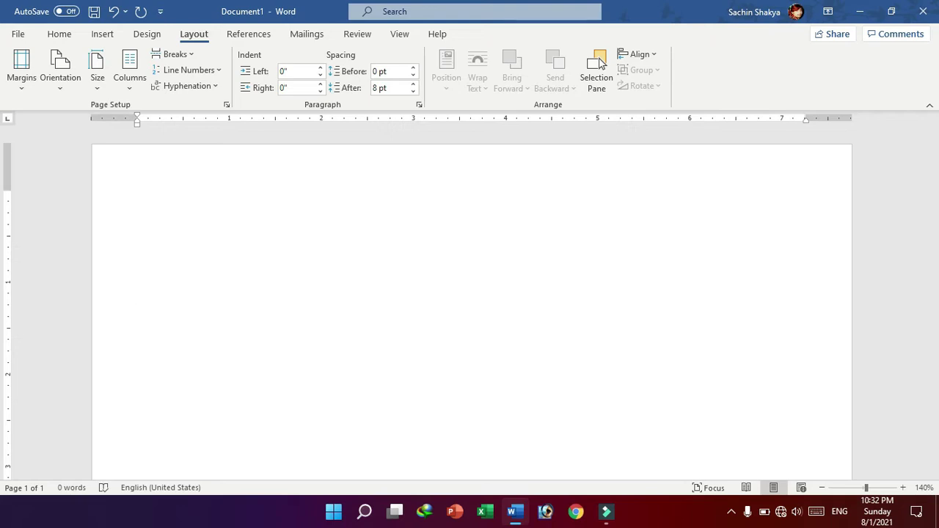
key("ctrl+Return")
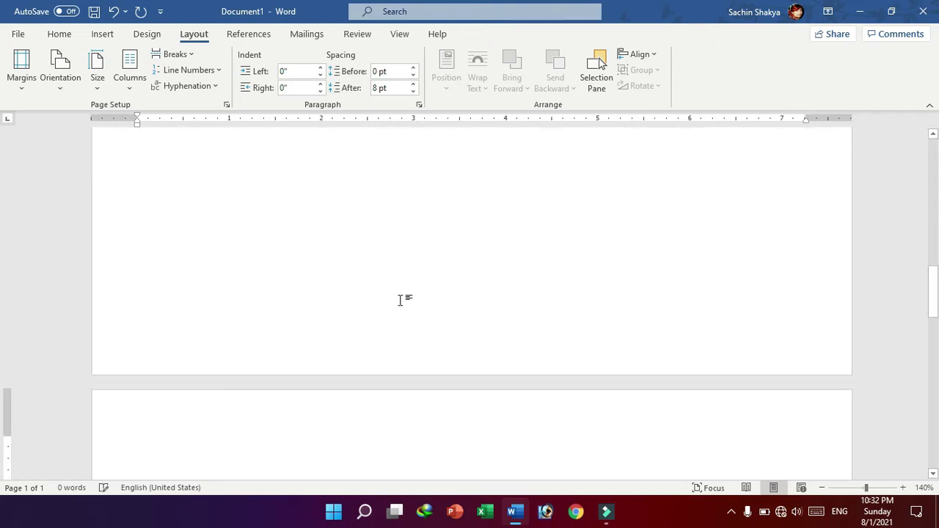
scroll(430, 281, "down", 2)
scroll(431, 281, "down", 1)
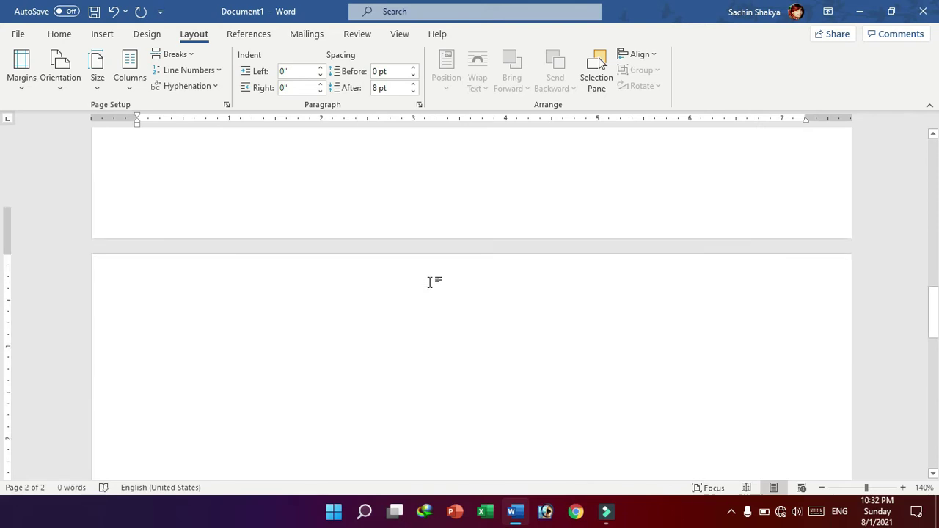
scroll(433, 283, "down", 2)
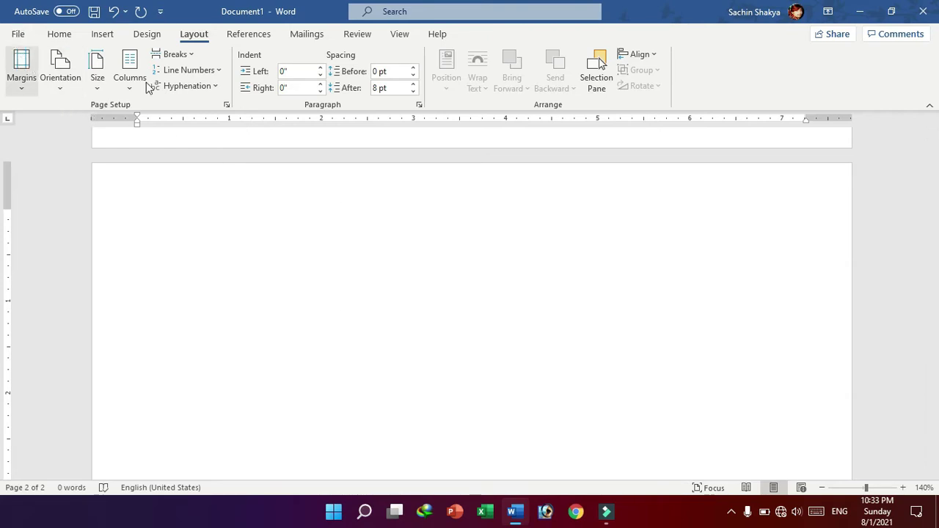
left_click(59, 33)
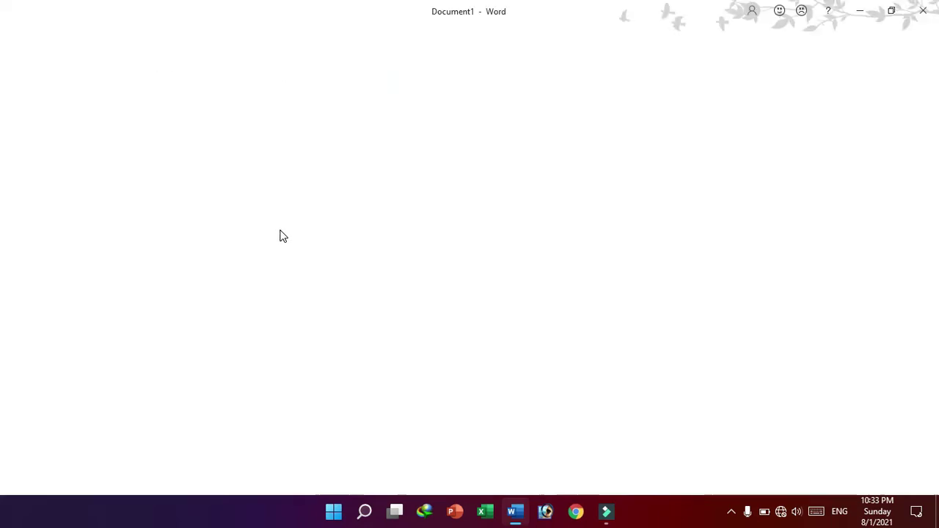
- Type File at the top of page 2, centered, enlarged and bold
left_click(20, 36)
left_click(298, 233)
type("File")
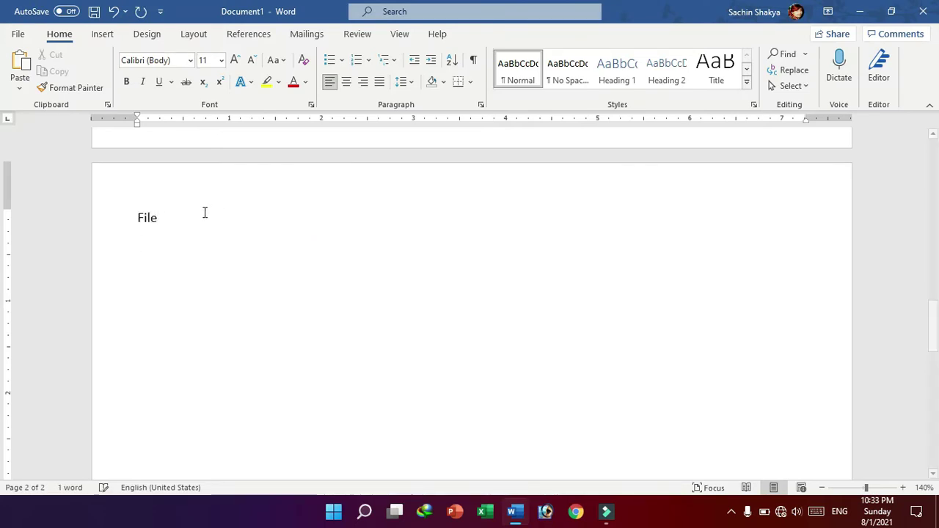
left_click_drag(181, 218, 110, 203)
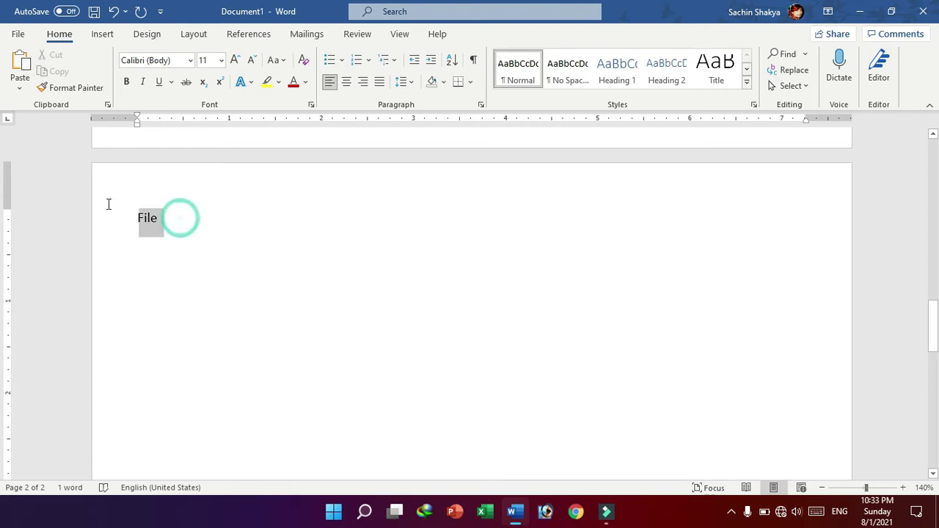
key("ctrl+e")
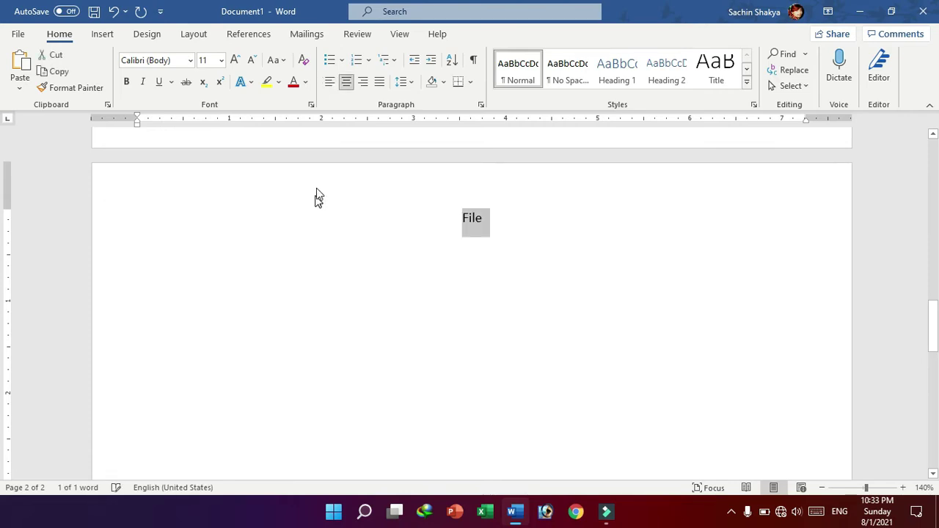
left_click(236, 61)
left_click(236, 60)
left_click(236, 60)
left_click(236, 60)
left_click(236, 60)
left_click(236, 60)
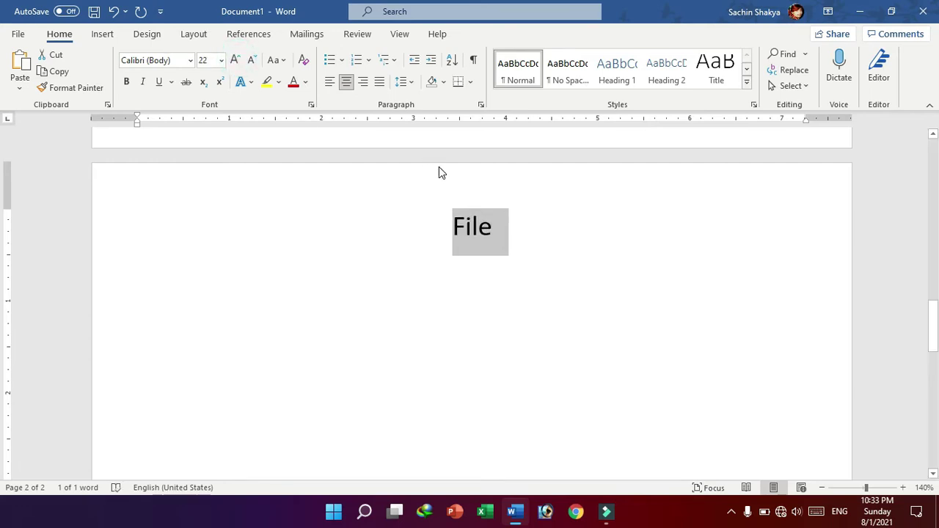
key("ctrl+b")
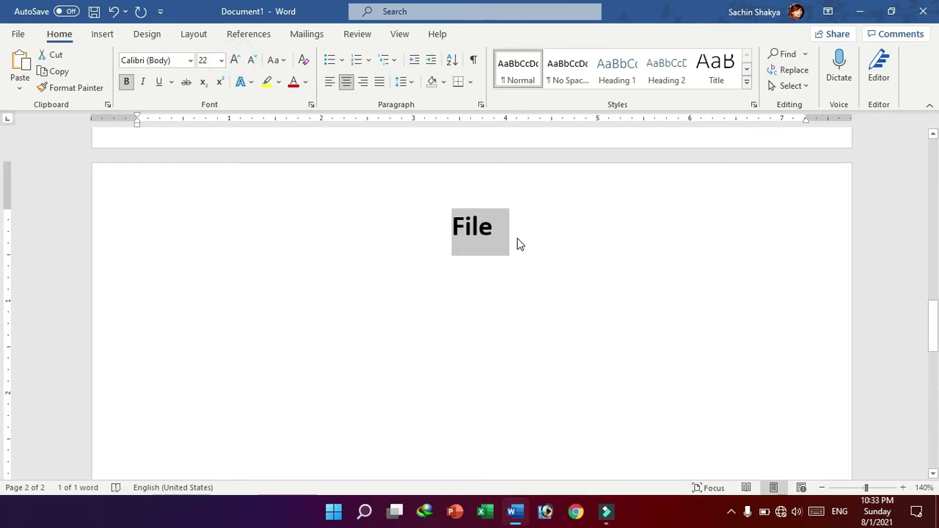
left_click(342, 291)
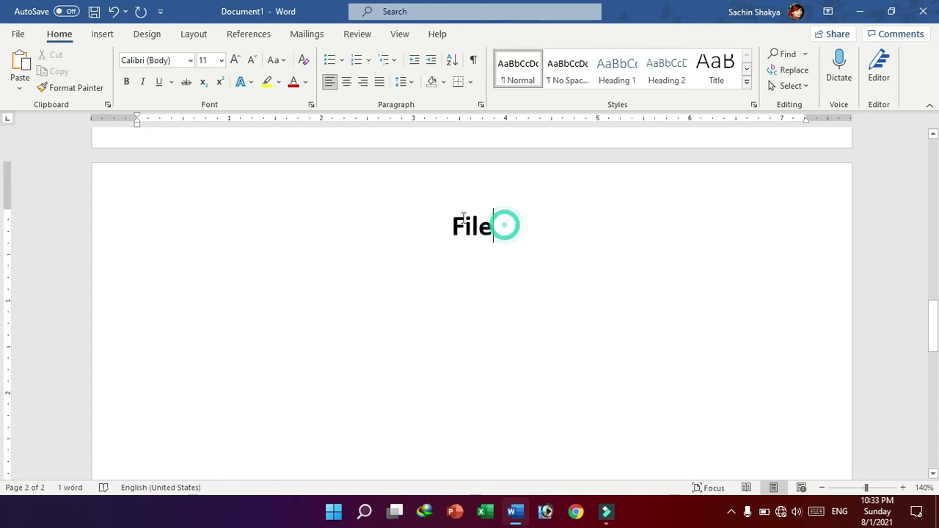
- Apply the Heading 1 style to File and start a new line below it
left_click_drag(501, 229, 446, 219)
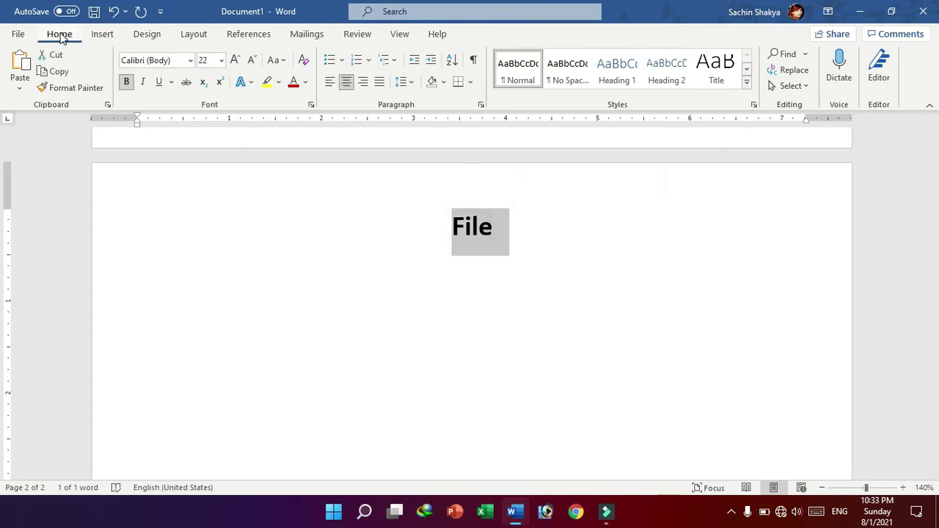
left_click(626, 77)
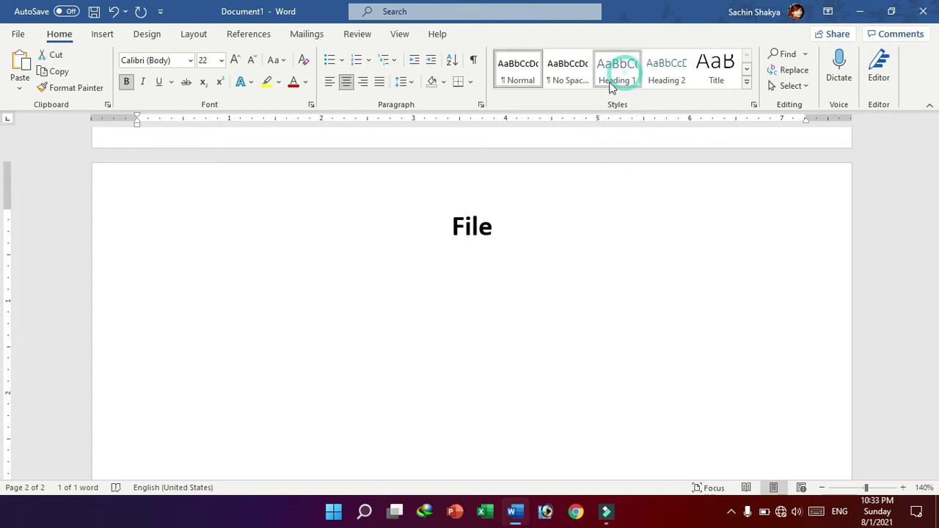
left_click(193, 281)
key("Return")
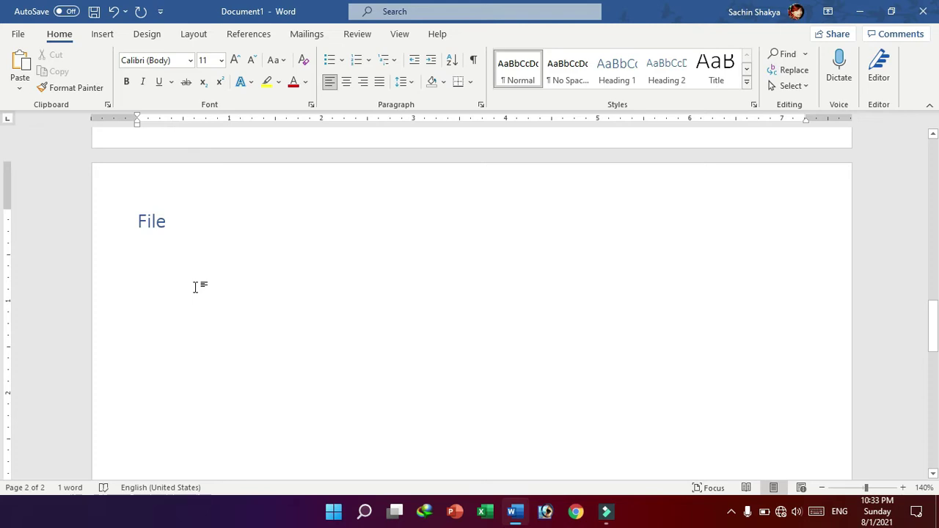
- Generate three paragraphs of sample text with the =rand formula
type("=rand(3,8")
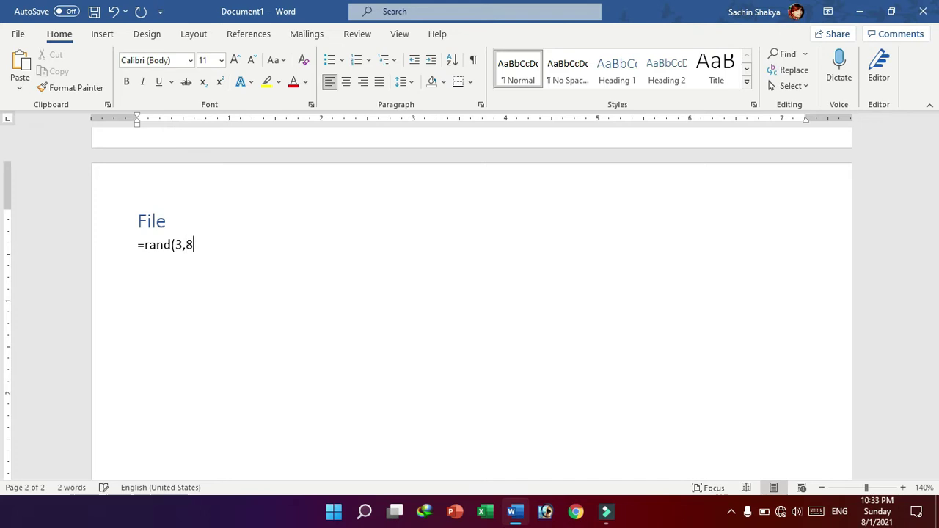
key("Return")
scroll(150, 274, "up", 1)
scroll(150, 275, "up", 1)
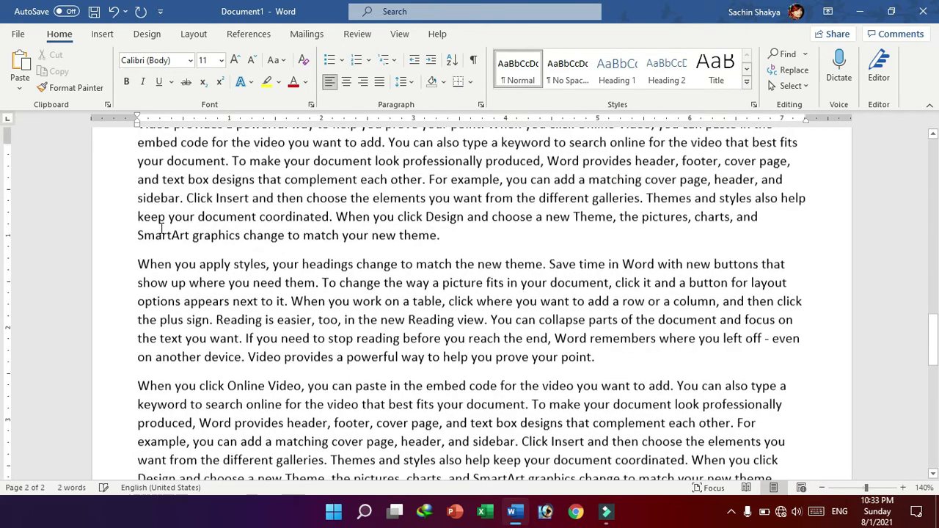
scroll(149, 275, "up", 1)
- Put the second and third sample paragraphs on their own pages and add a final page break
left_click(140, 323)
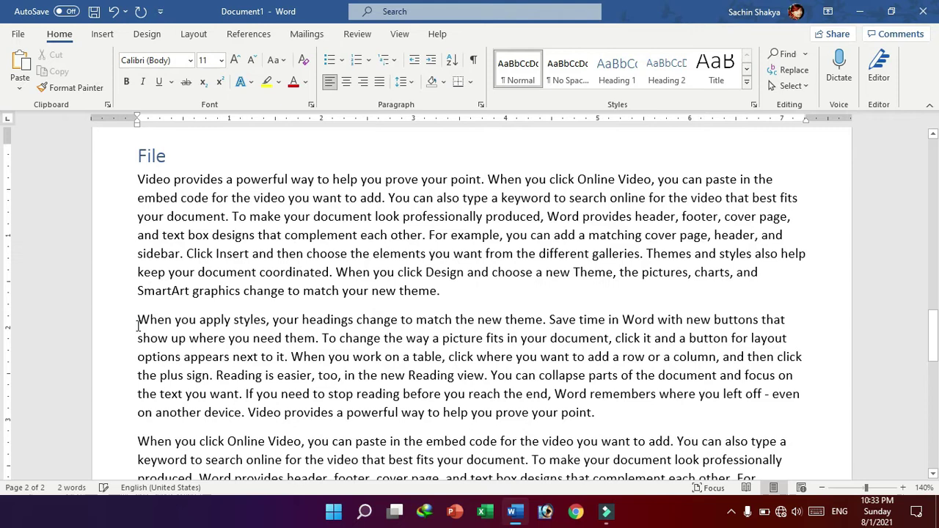
key("ctrl+Return")
scroll(146, 319, "down", 3)
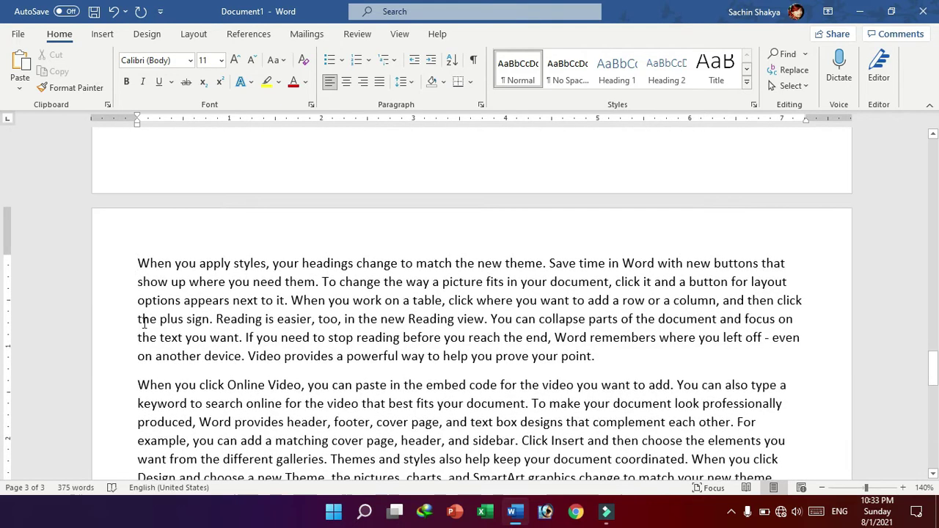
left_click(139, 386)
key("ctrl+Return")
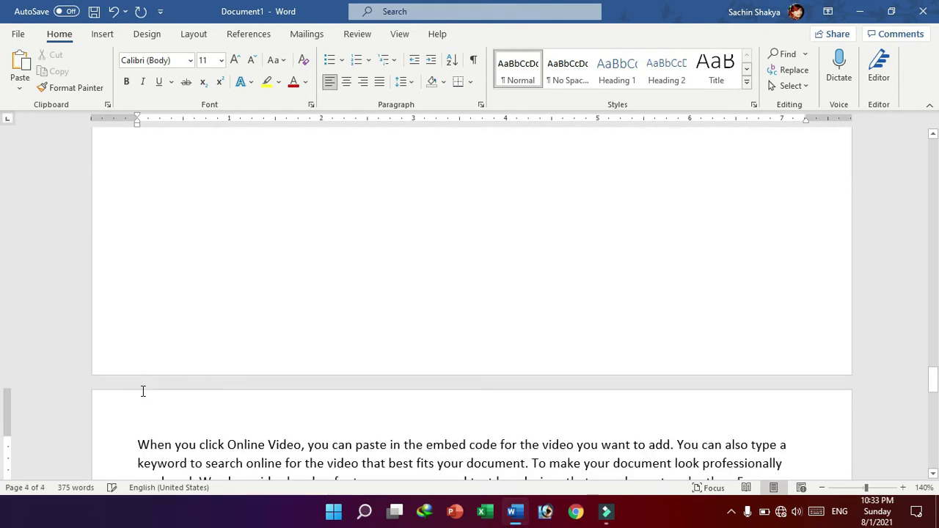
scroll(147, 315, "down", 3)
key("ctrl+Return")
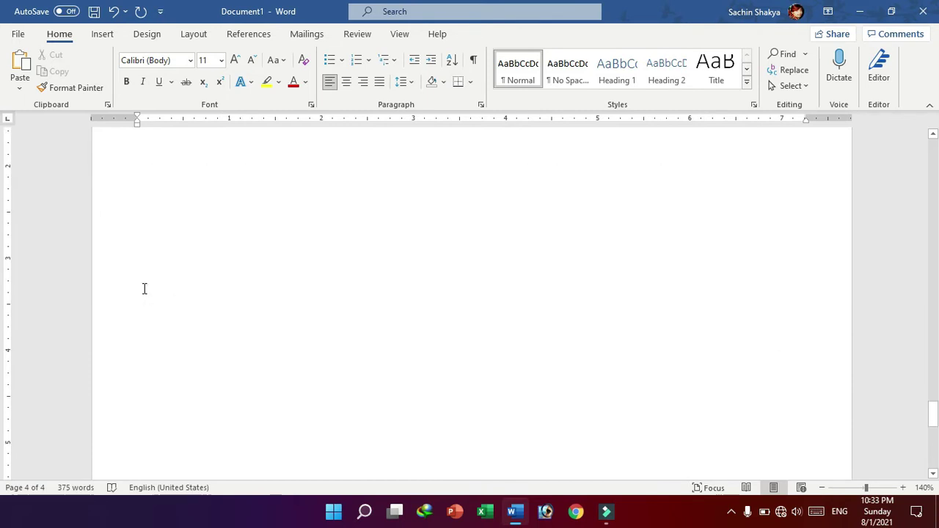
- Place the caret on the empty line of the new blank page after the text
scroll(320, 294, "up", 1)
scroll(583, 237, "up", 1)
left_click(583, 237)
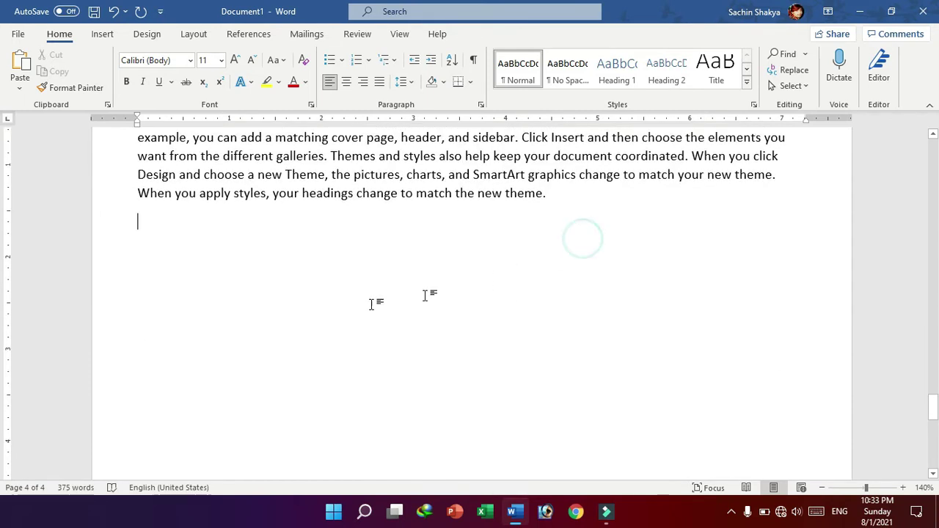
scroll(356, 310, "down", 1)
scroll(355, 310, "down", 2)
scroll(355, 310, "down", 2)
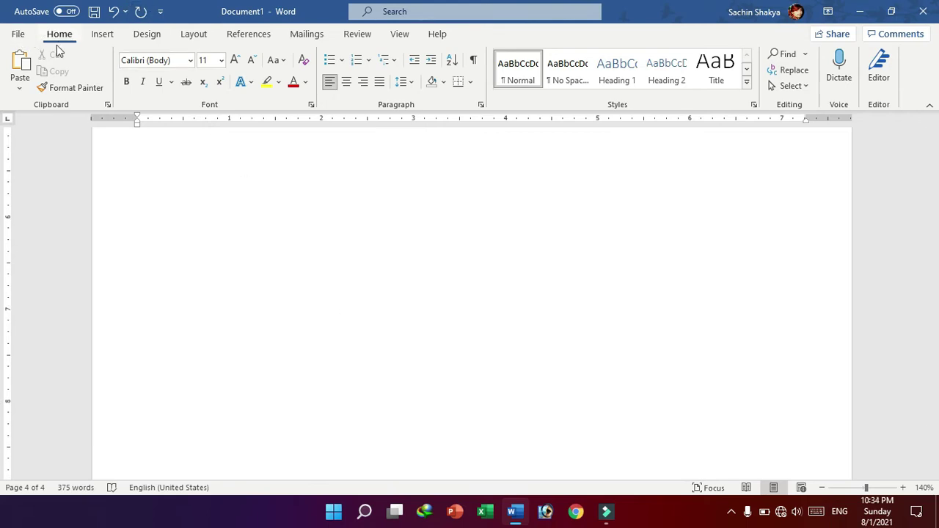
left_click(338, 270)
scroll(253, 285, "up", 3)
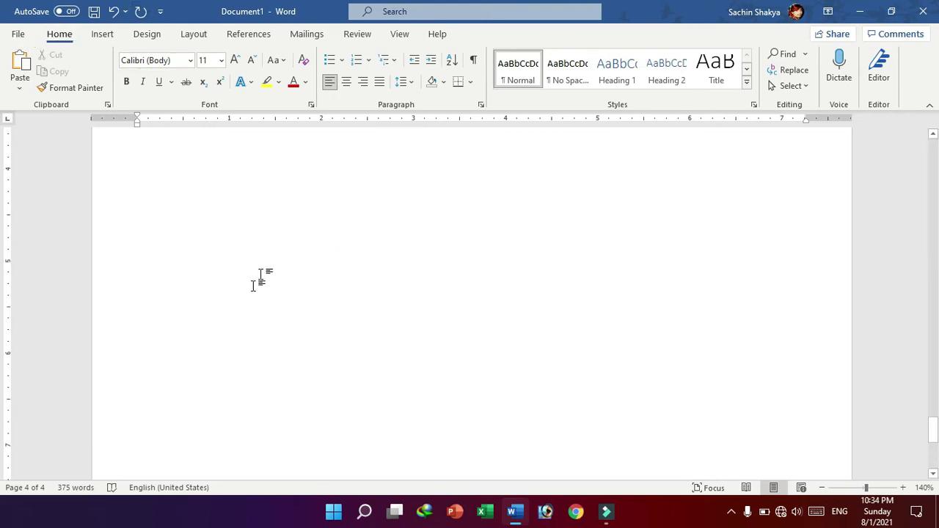
scroll(244, 306, "up", 2)
scroll(249, 315, "up", 3)
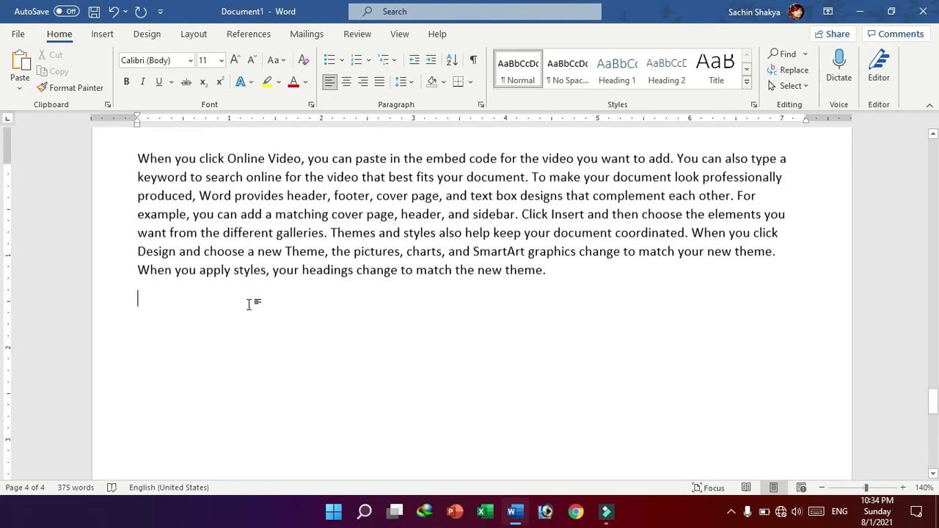
scroll(250, 317, "down", 3)
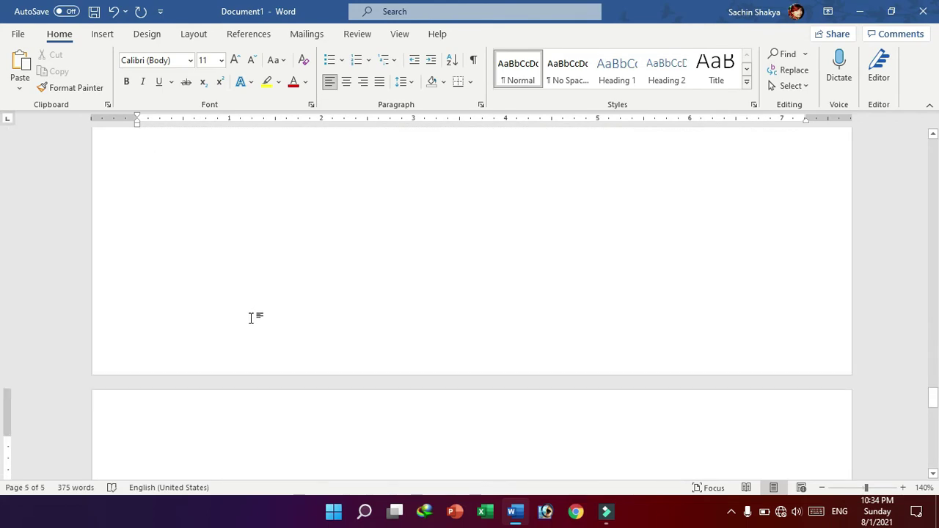
scroll(304, 294, "down", 3)
- Type Home and make it a Heading 1 heading
type("Home")
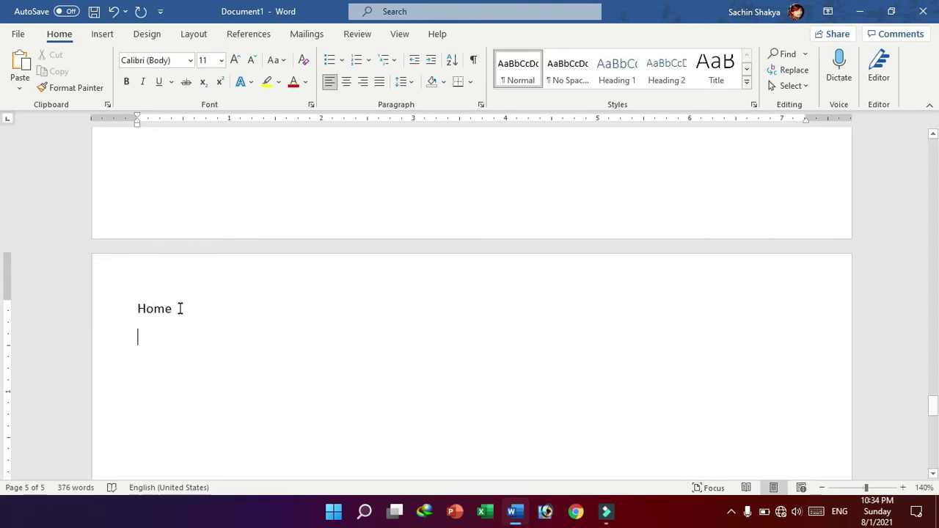
left_click_drag(179, 308, 122, 296)
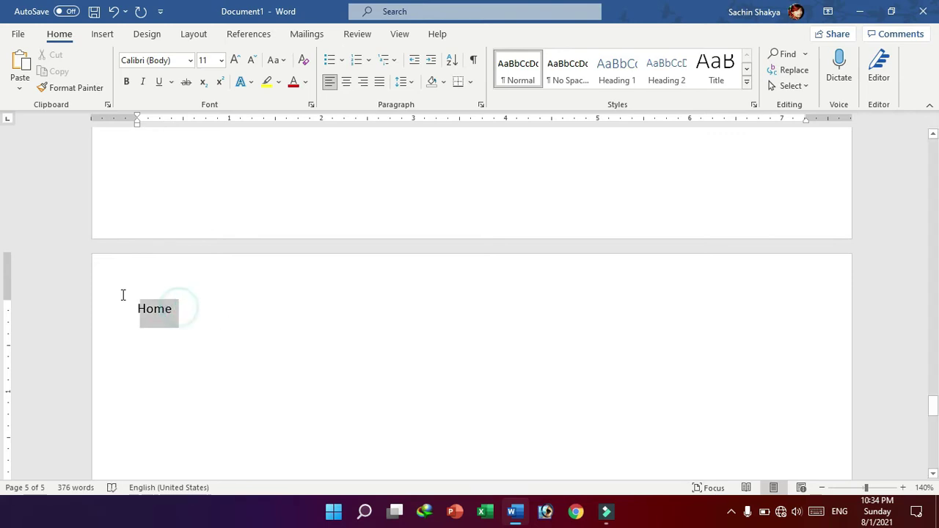
left_click(614, 79)
left_click(180, 371)
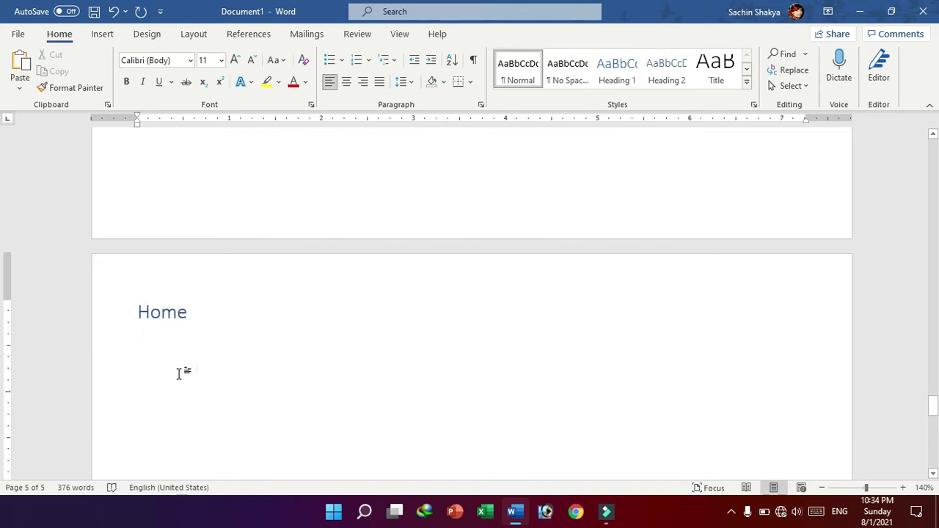
- Generate sample paragraphs below Home with =rand(5,9)
type("=rand(5,")
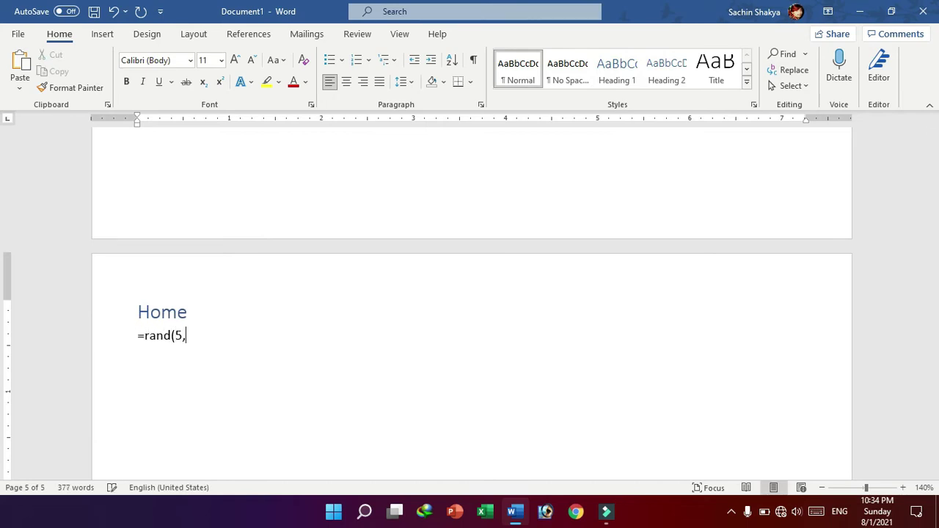
key("Return")
scroll(124, 257, "up", 3)
scroll(147, 249, "up", 3)
scroll(169, 242, "up", 3)
scroll(181, 237, "up", 3)
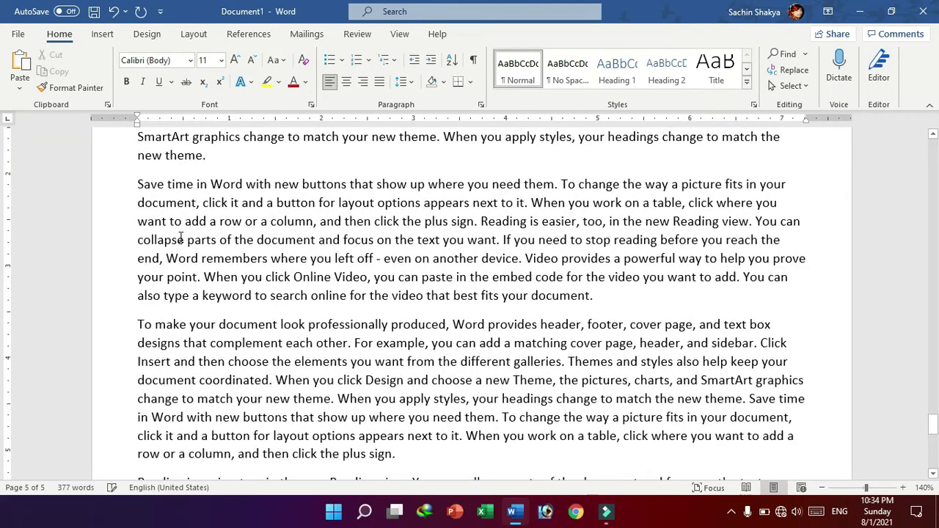
scroll(181, 236, "up", 3)
scroll(155, 279, "up", 2)
scroll(153, 289, "up", 3)
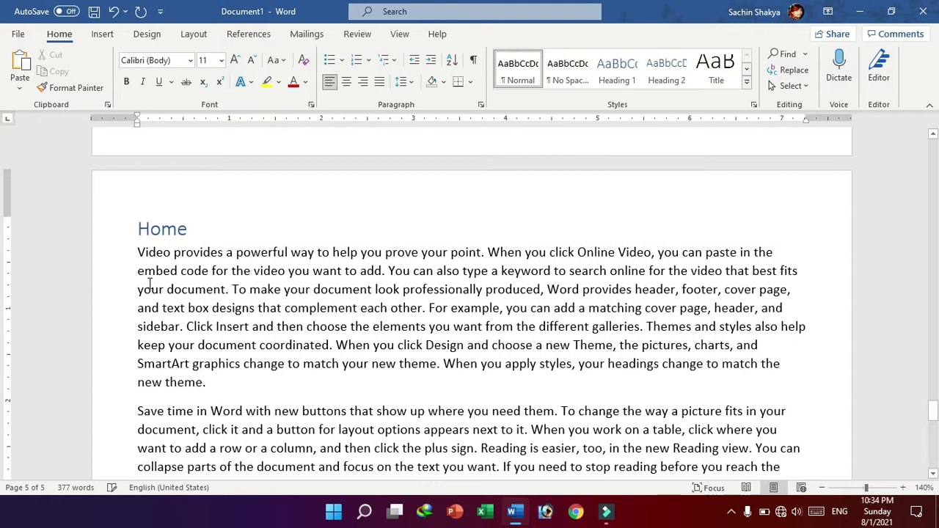
scroll(148, 308, "down", 3)
- Insert page breaks before the Save time, To make, Reading and Themes paragraphs and at the end
left_click(138, 322)
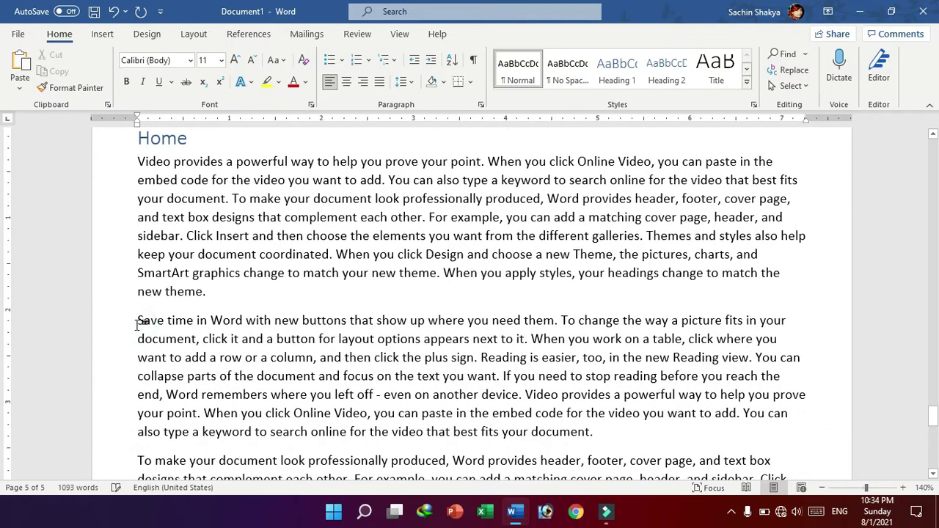
key("ctrl+Return")
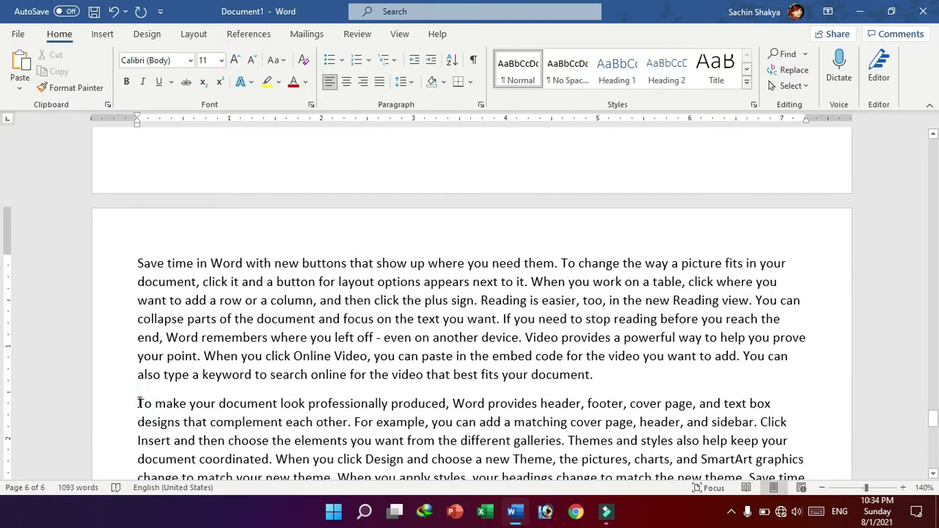
left_click(140, 398)
key("ctrl+Return")
left_click(136, 286)
key("ctrl+Return")
scroll(140, 278, "down", 2)
left_click(136, 211)
key("ctrl+Return")
scroll(203, 301, "down", 3)
left_click(203, 301)
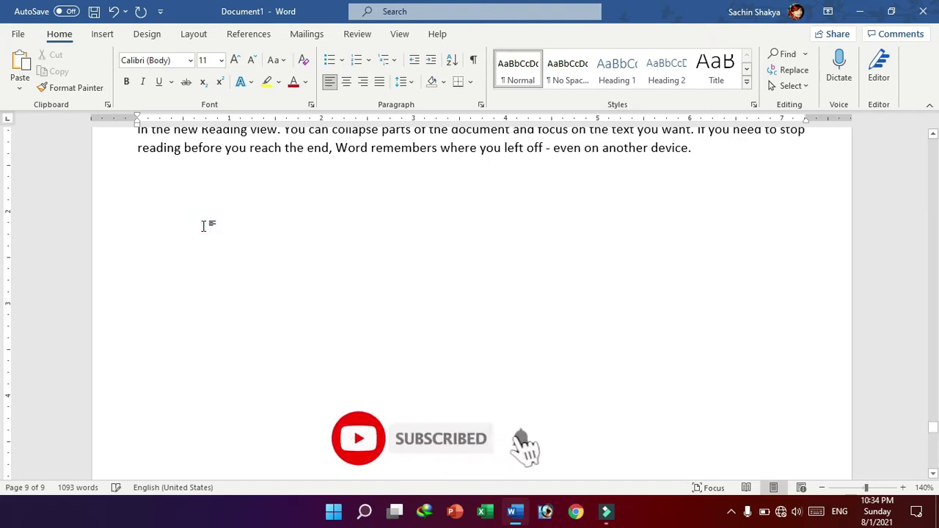
key("ctrl+Return")
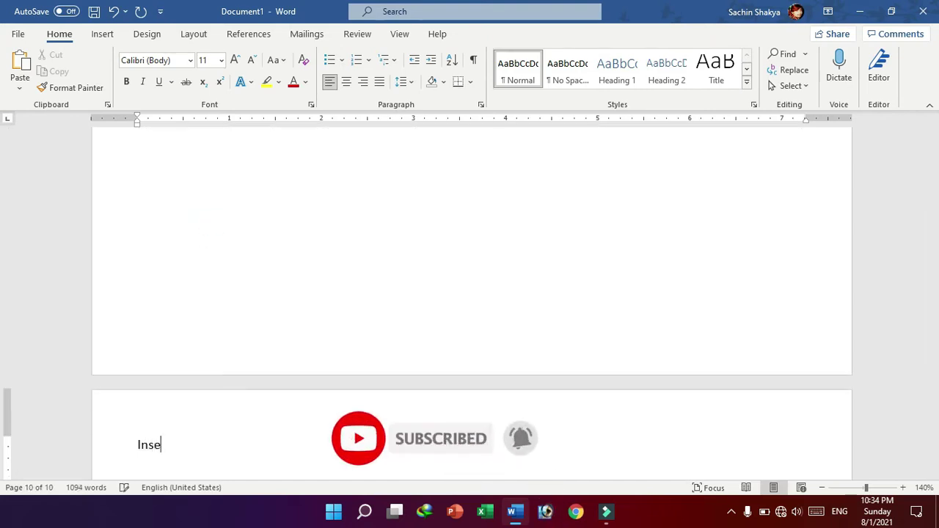
- Make the word Insert a Heading 1 heading
scroll(203, 220, "down", 3)
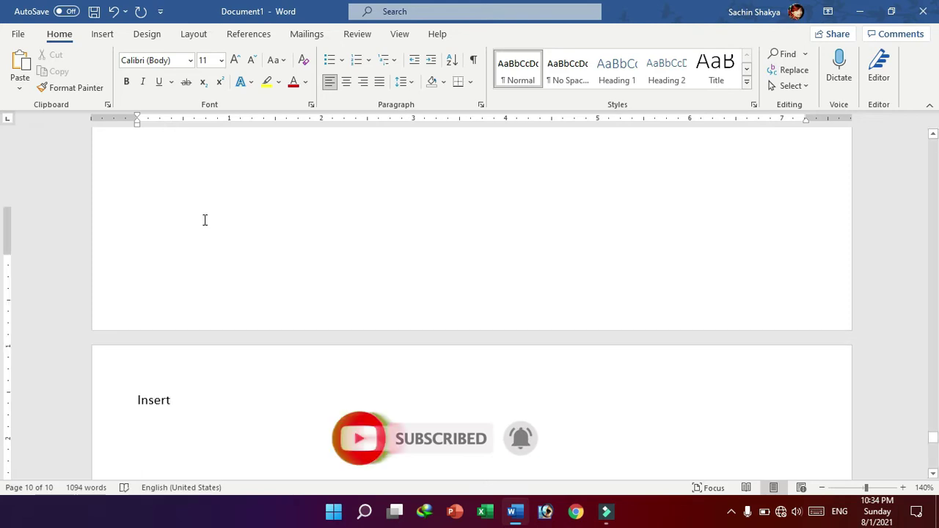
left_click(185, 255)
left_click(116, 256)
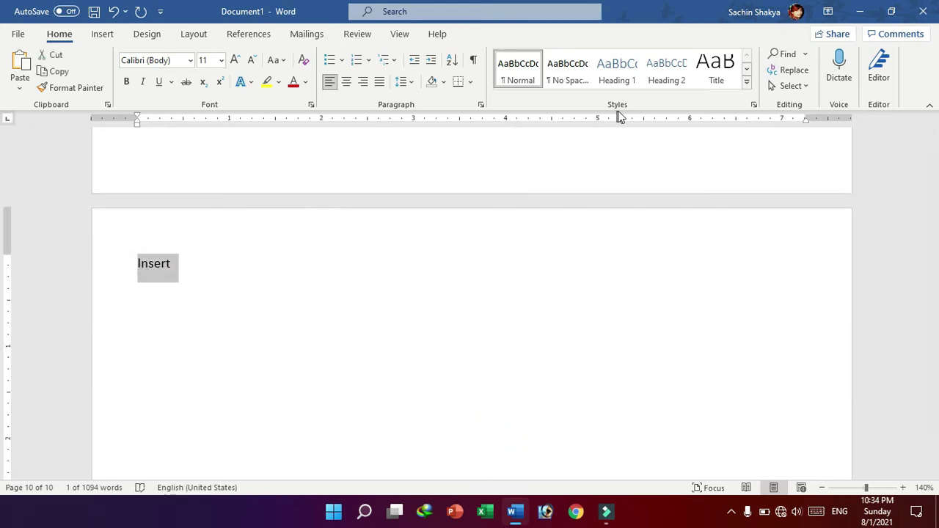
left_click(617, 70)
- Generate sample paragraphs under Insert with =rand(4,10)
left_click(184, 321)
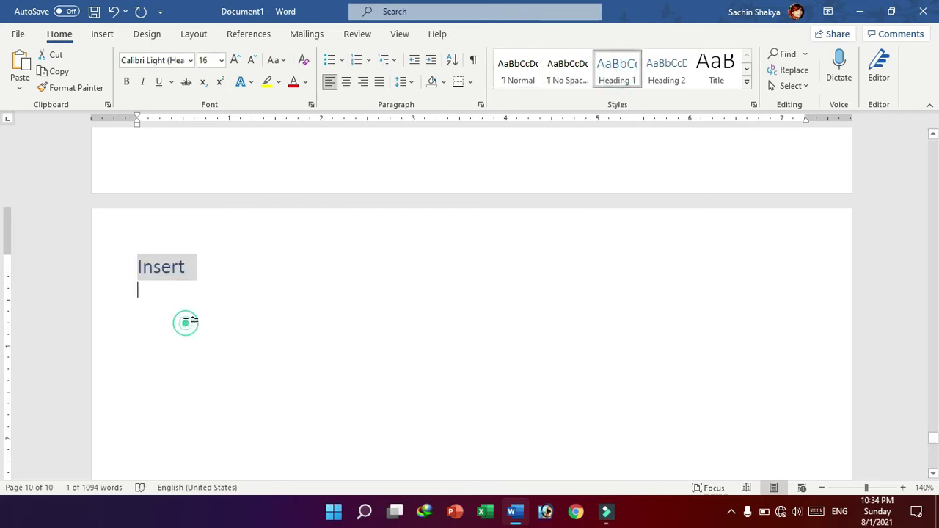
type("=rand(4,10")
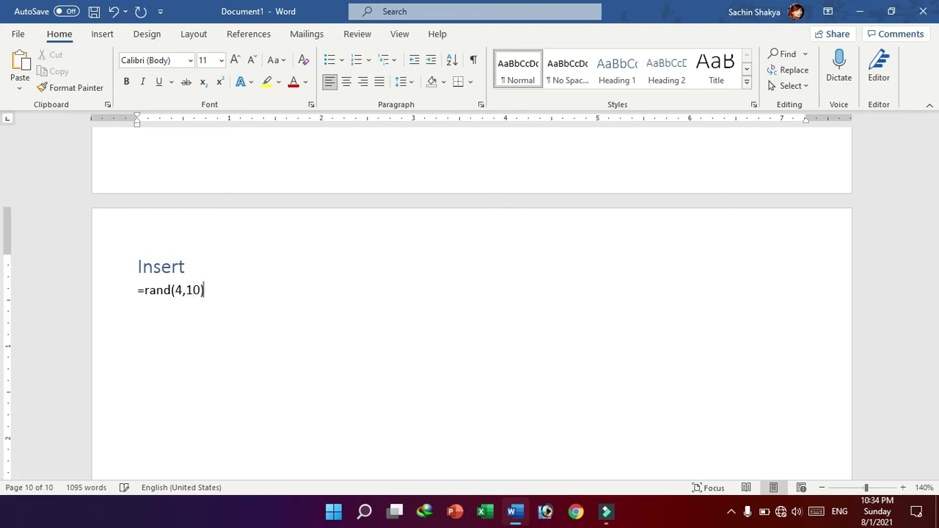
key("Return")
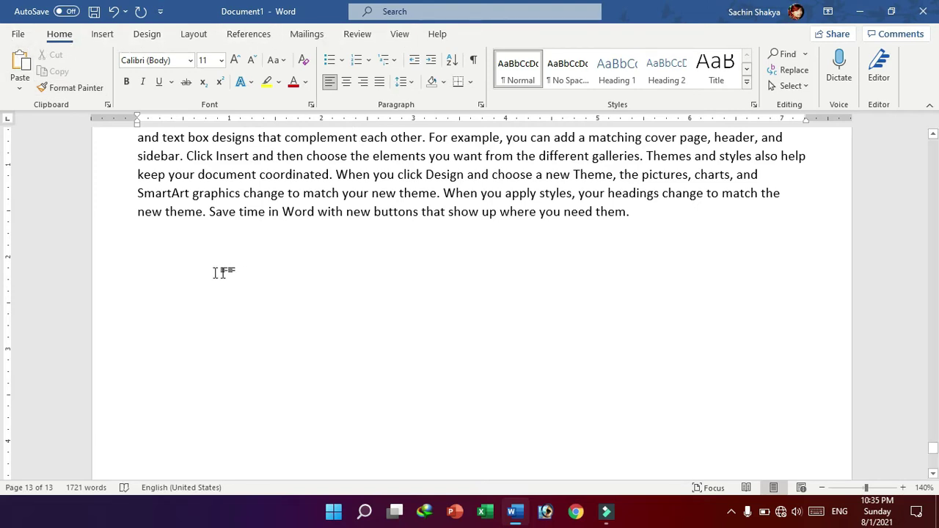
left_click(195, 266)
- On a new page, add a Design Heading 1 with =rand sample paragraphs below it
key("ctrl+Return")
type("Design")
key("shift+Home")
key("ctrl+alt+1")
key("End")
key("Return")
type("=ran5)")
key("Return")
left_click(193, 306)
- On a new page, add a Layout Heading 1 followed by =rand(3,16) sample text
key("ctrl+Return")
type("ayout")
key("Return")
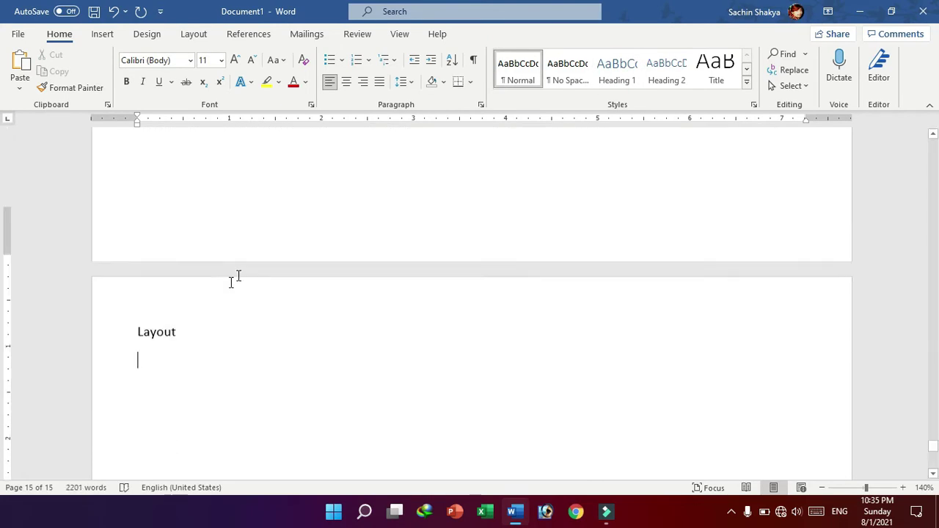
key("shift+Up")
key("ctrl+alt+1")
type("=rand(3,16)")
key("Return")
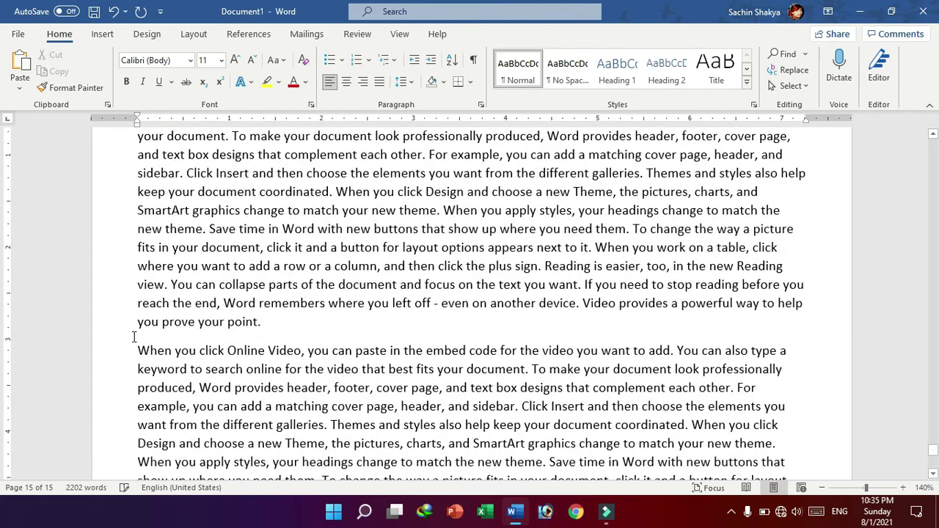
- On a new page, add a References Heading 1 followed by =rand(3,16) sample text
key("ctrl+Return")
key("ctrl+Return")
type("References")
key("Return")
key("shift+Up")
left_click(620, 78)
key("Down")
type("=rand(3,16)")
key("Return")
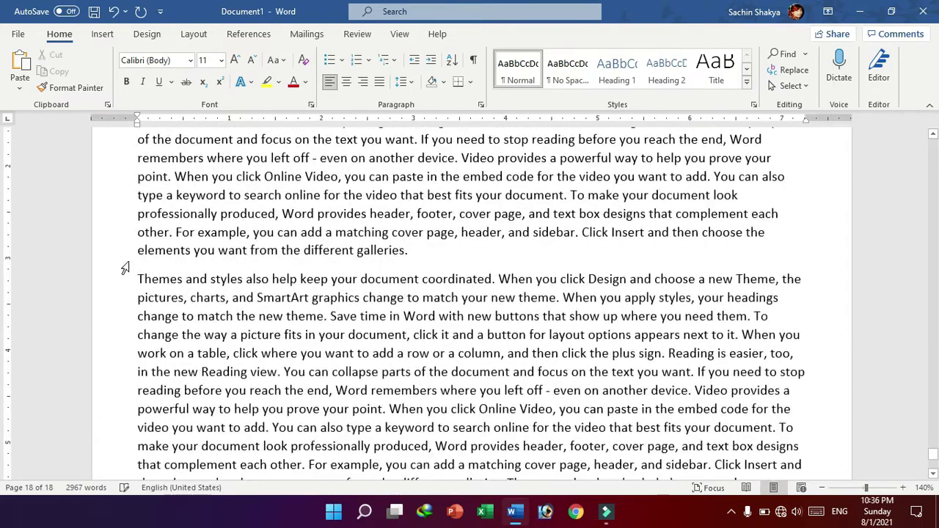
- On a new page, add a Mailings Heading 1 followed by =rand(3,16) sample text
key("ctrl+Return")
type("Mailings")
double_click(187, 310)
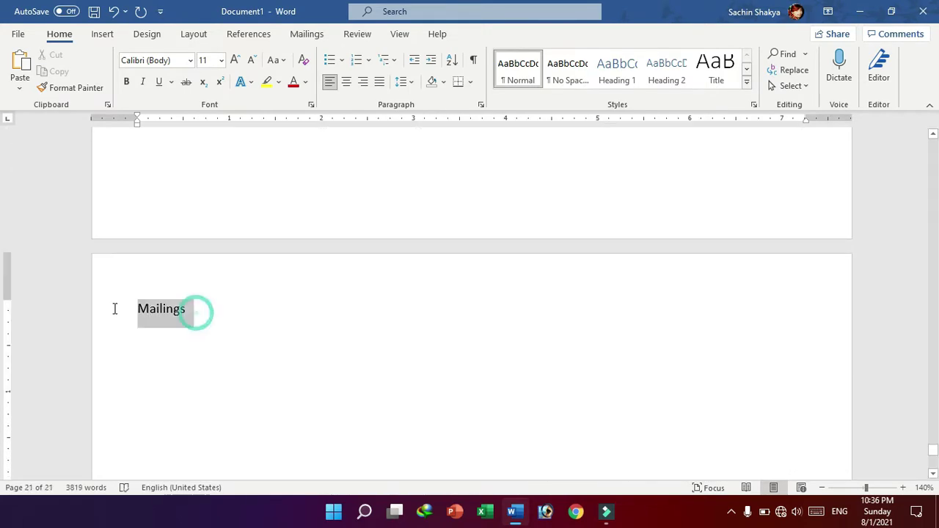
key("ctrl+alt+1")
key("Return")
type("=rand(3,16)")
key("Return")
- On a new page, add a Review Heading 1 followed by =rand() sample text
key("ctrl+Return")
type("Review")
key("shift+Home")
key("ctrl+alt+1")
key("Return")
type("=rand(")
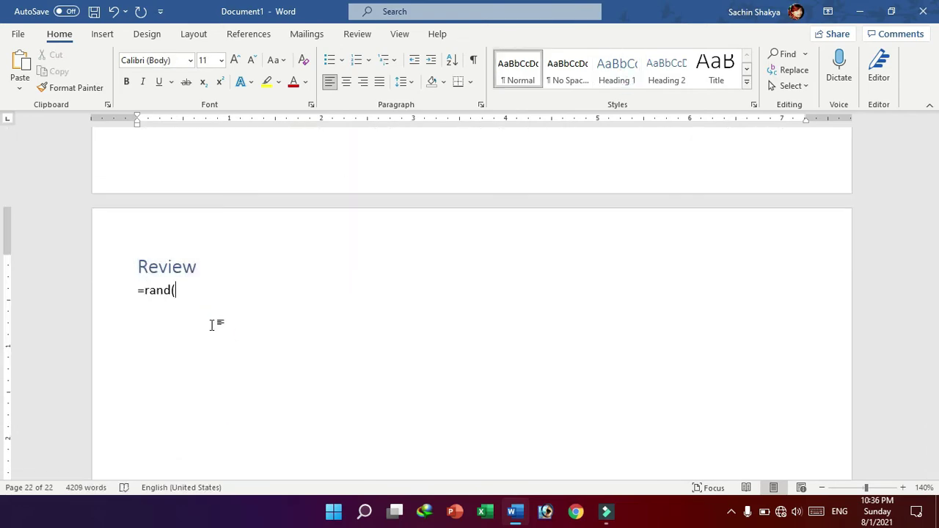
type(")")
key("Return")
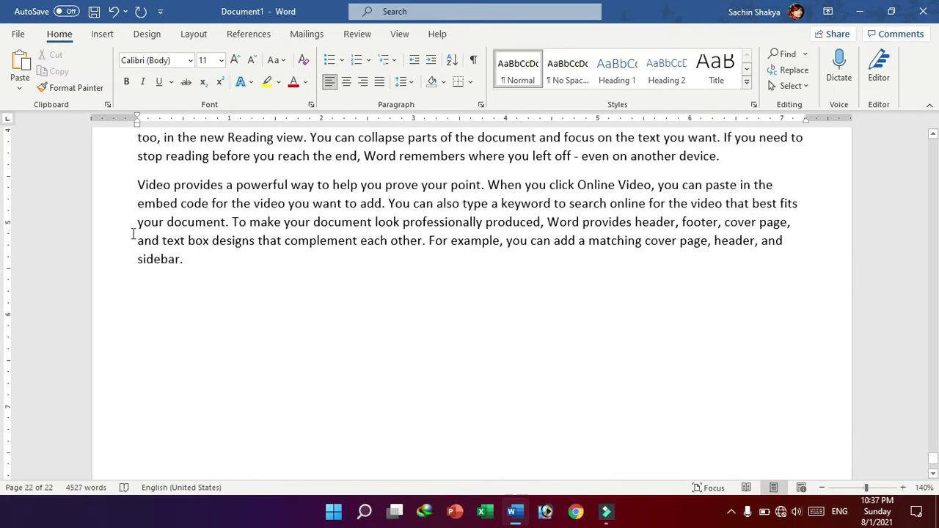
- On a new page, add a View Heading 1 with =rand(3,12) sample text, ending after the last paragraph
key("ctrl+Return")
type("View")
key("shift+Home")
key("ctrl+alt+1")
key("Return")
type("=rand(3,12)")
key("Return")
left_click(132, 279)
scroll(208, 286, "down", 5)
left_click(208, 286)
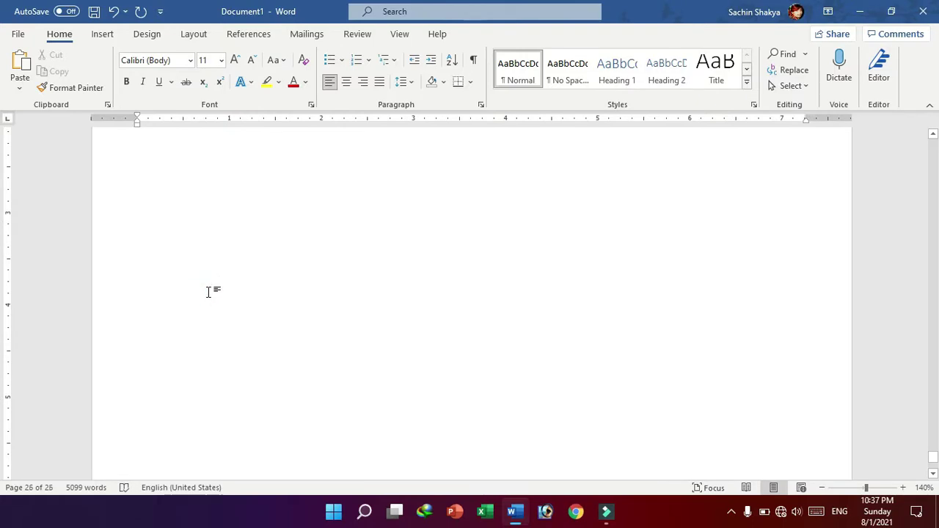
- Scroll back up through the 26-page document and drag the scrollbar to the top of page 1
scroll(207, 291, "up", 1)
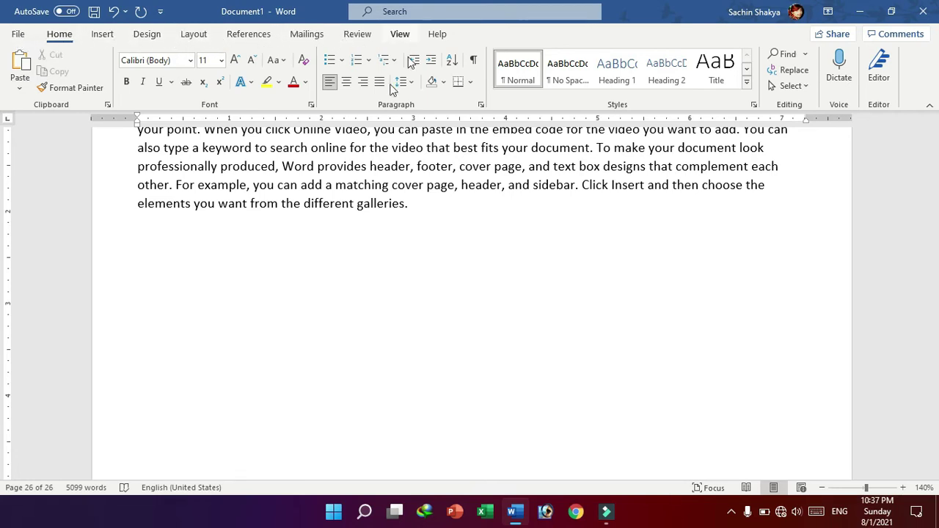
scroll(225, 292, "up", 2)
scroll(224, 264, "down", 5)
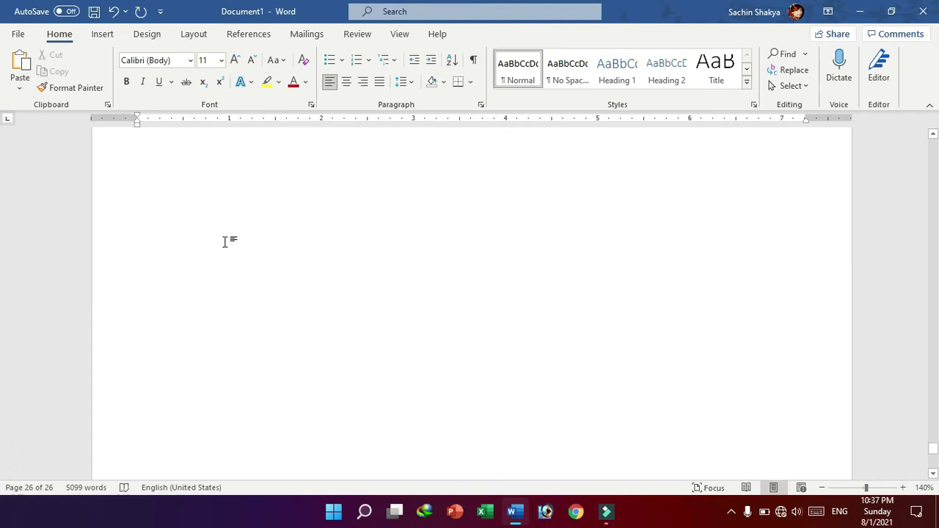
scroll(225, 240, "up", 2)
scroll(226, 238, "up", 2)
scroll(227, 236, "up", 3)
scroll(229, 233, "up", 2)
scroll(229, 233, "up", 1)
scroll(245, 231, "up", 3)
scroll(251, 231, "up", 3)
scroll(255, 232, "up", 3)
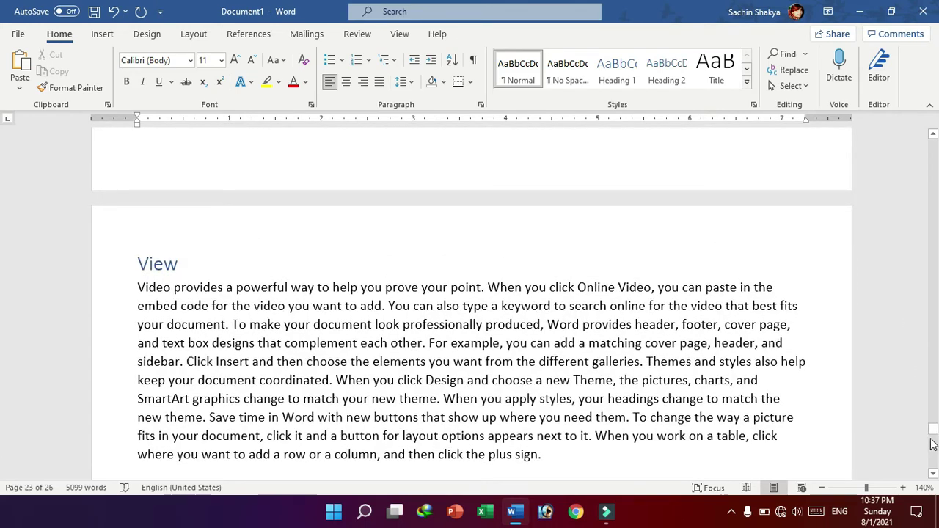
left_click_drag(934, 434, 934, 167)
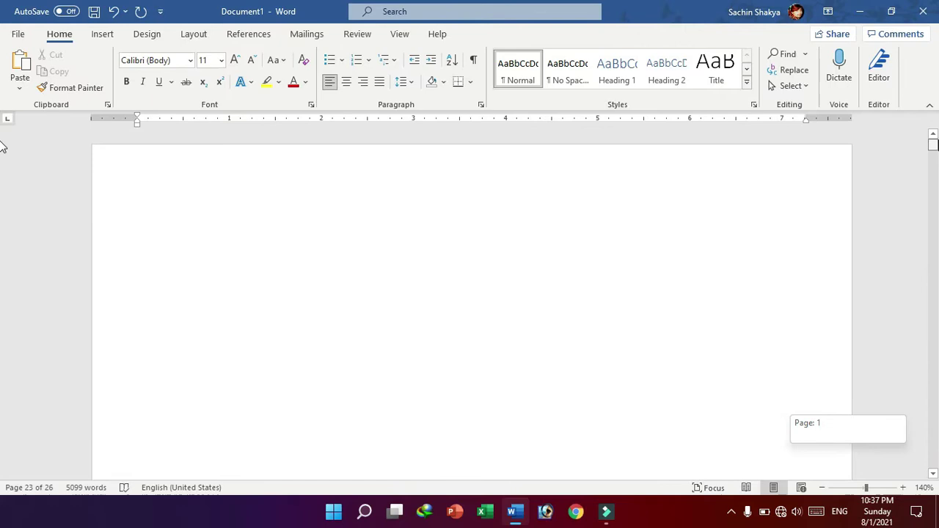
- Type INDEX on its own line at the top of page 1, center it, and select it
left_click(142, 189)
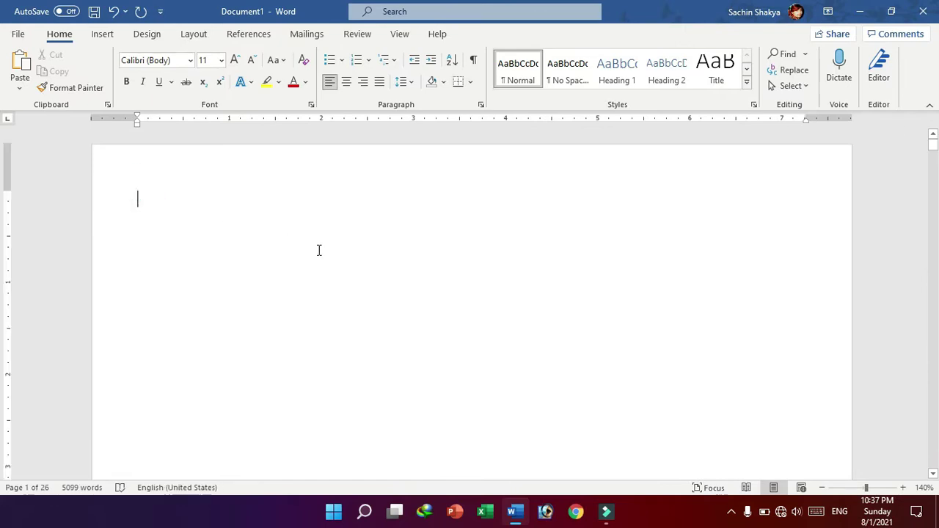
type("INDEX")
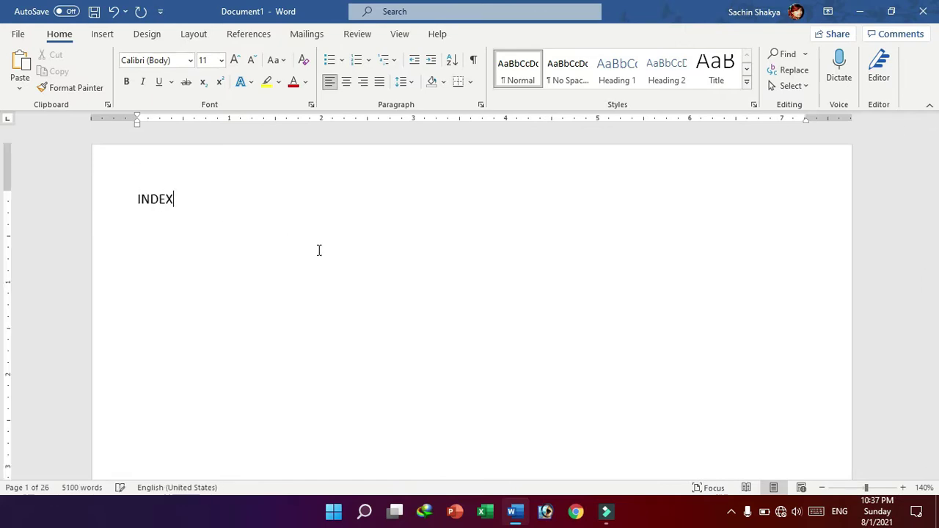
key("Return")
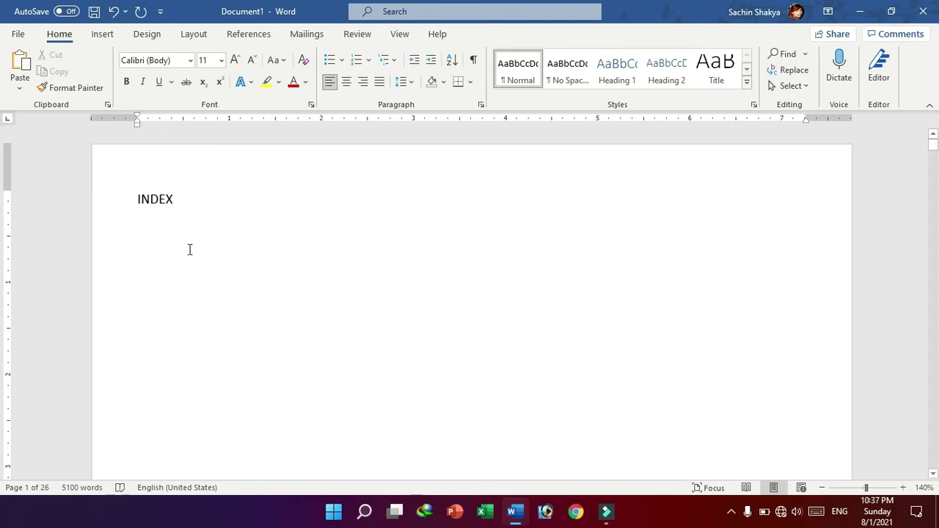
left_click(197, 198)
key("ctrl+e")
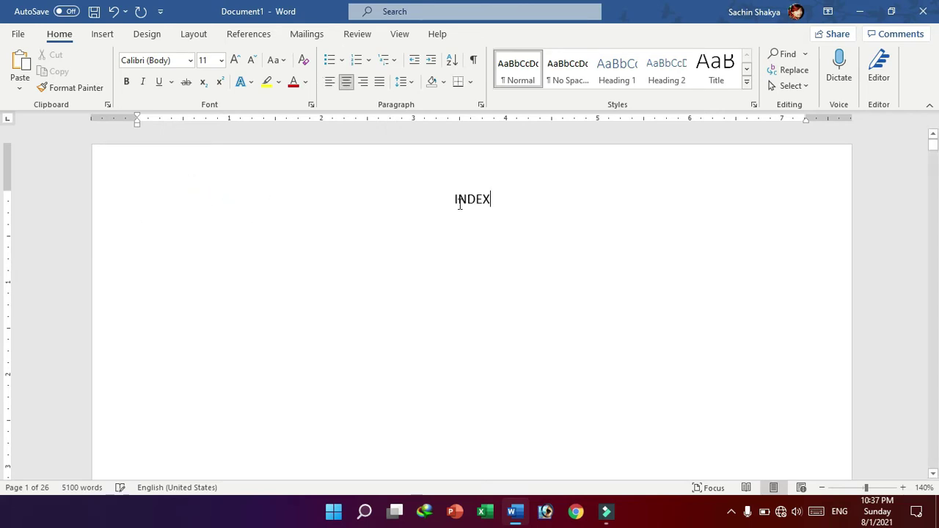
left_click_drag(503, 199, 341, 156)
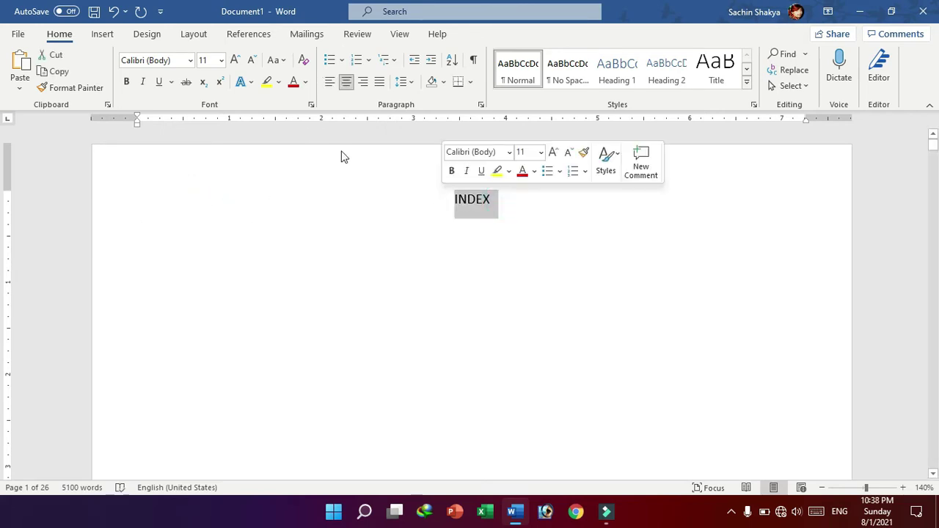
- Enlarge the INDEX title to 28 pt and set it in Arial Black
left_click(236, 58)
left_click(236, 59)
left_click(235, 58)
left_click(235, 59)
left_click(235, 58)
left_click(235, 59)
left_click(235, 58)
left_click(236, 59)
left_click(235, 59)
left_click(192, 60)
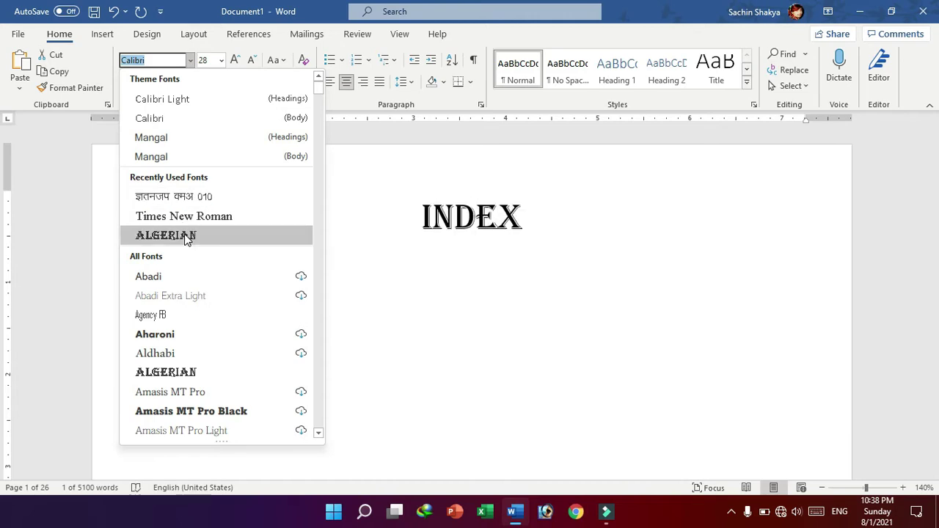
scroll(203, 325, "down", 1)
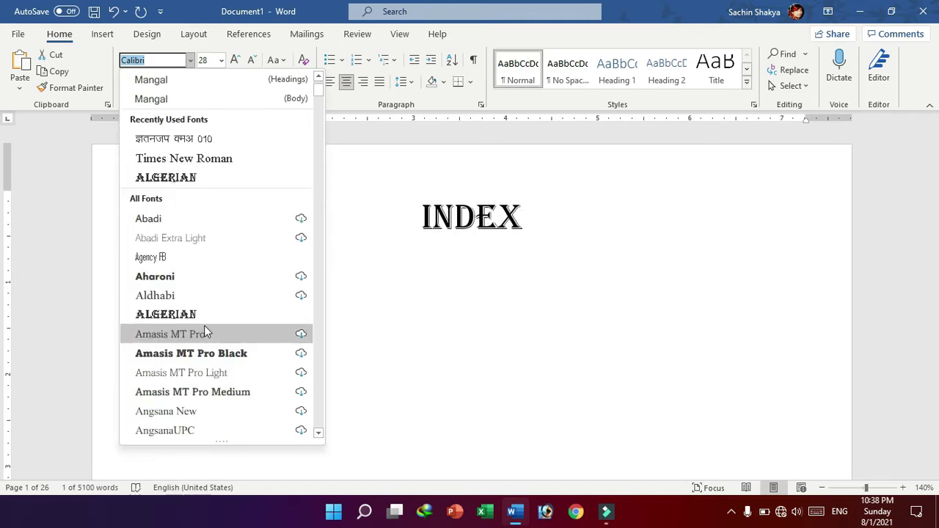
scroll(204, 329, "down", 2)
left_click(178, 391)
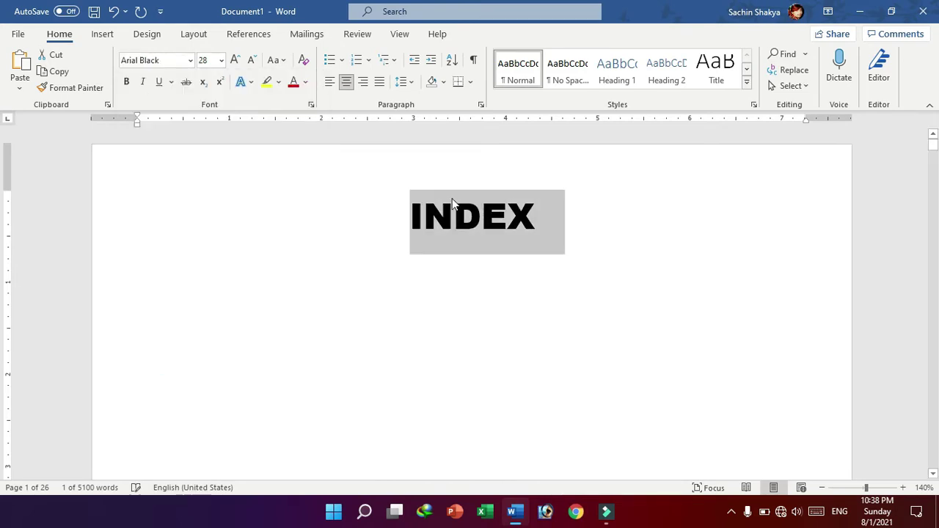
- Type a Microsoft Word line on the empty line below the INDEX title
left_click(413, 286)
left_click(382, 260)
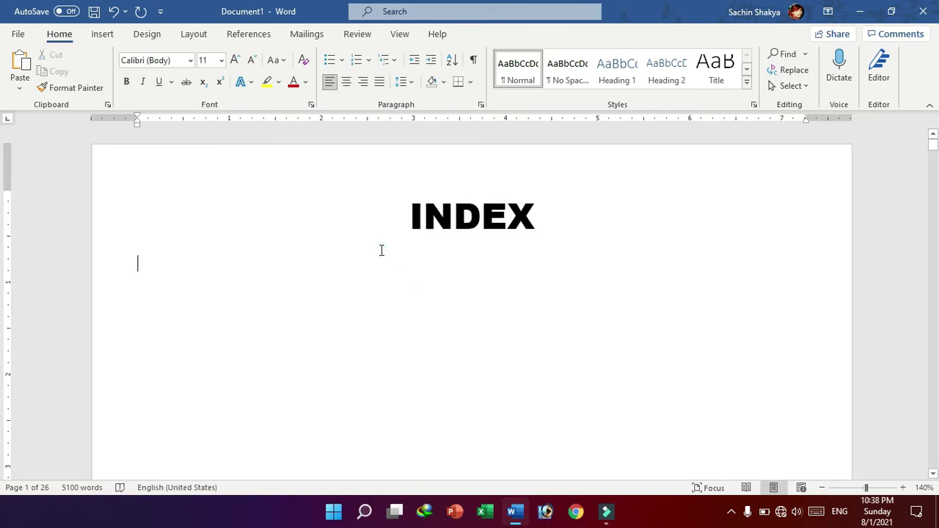
left_click(380, 249)
left_click(608, 275)
type("Microsoft Word")
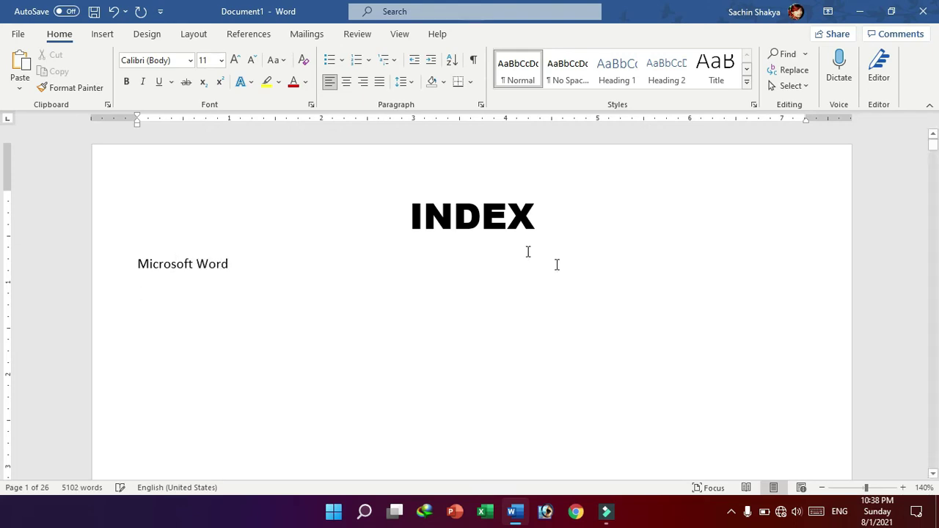
scroll(555, 251, "down", 2)
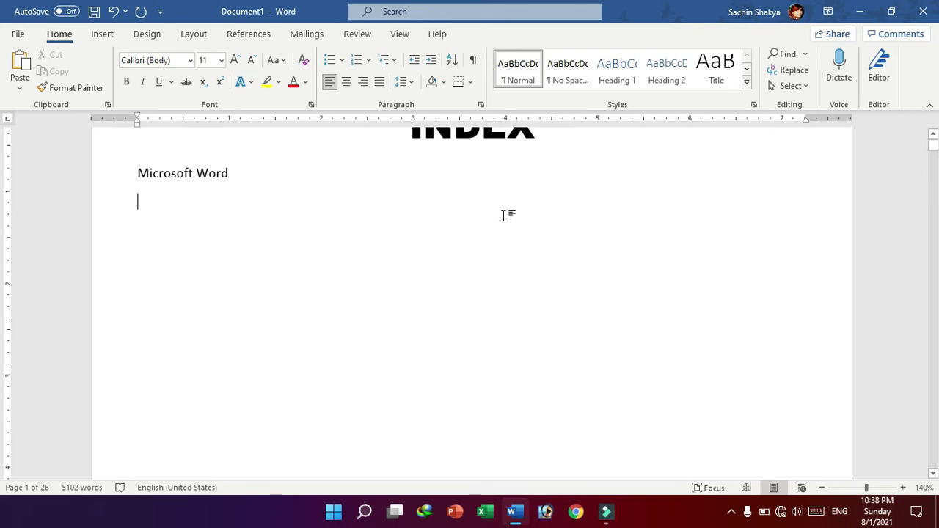
scroll(699, 230, "down", 2)
scroll(313, 289, "up", 3)
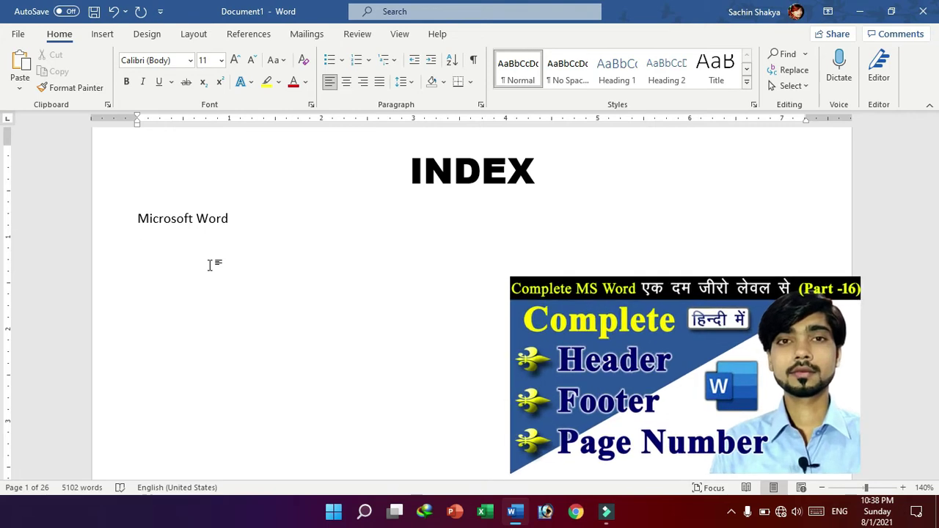
- Insert Plain Number 3 page numbers at the bottom right of every page and close the footer
left_click(104, 35)
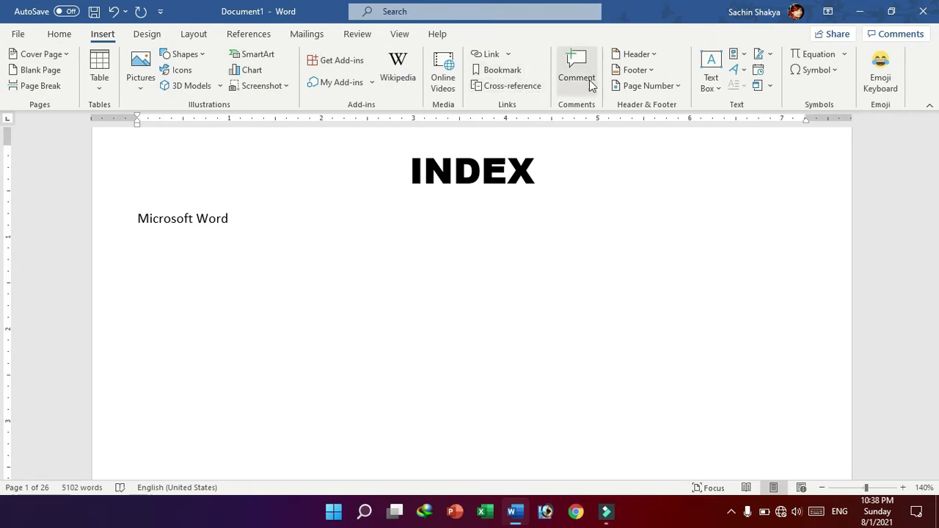
left_click(677, 87)
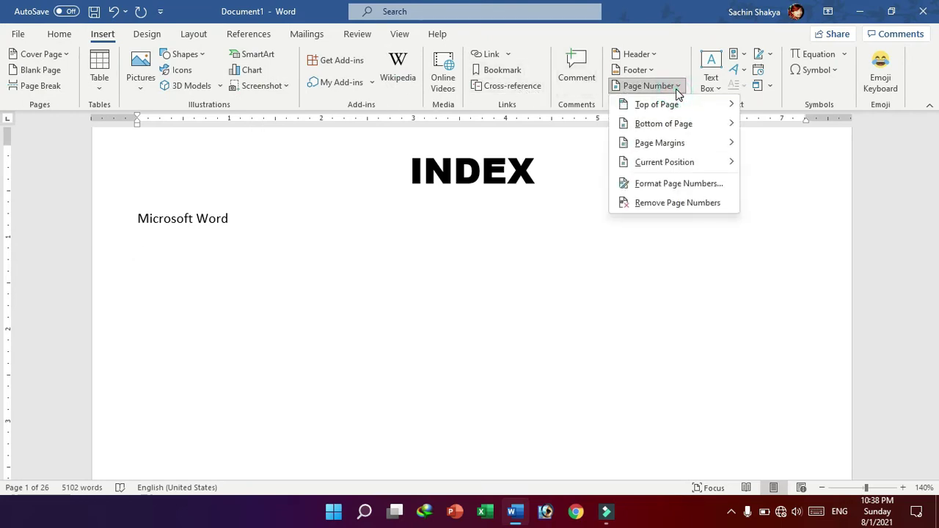
left_click(679, 105)
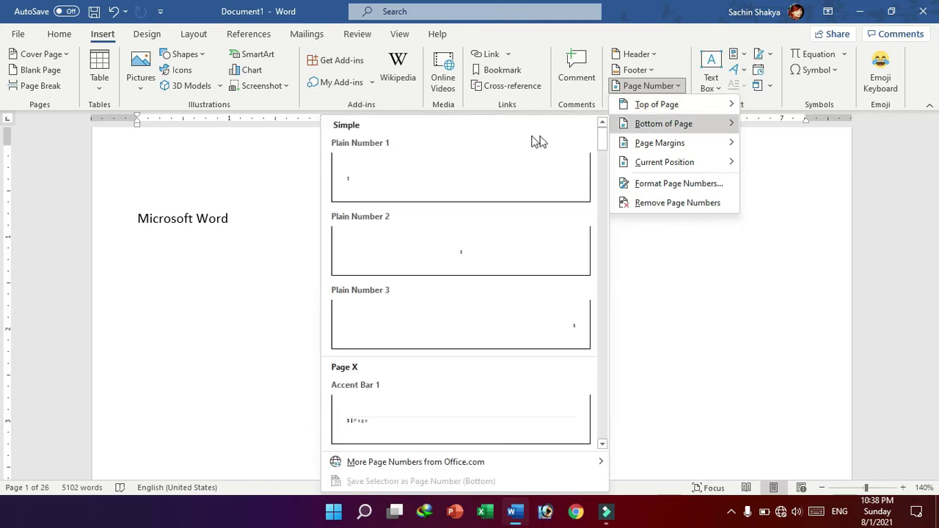
left_click(559, 320)
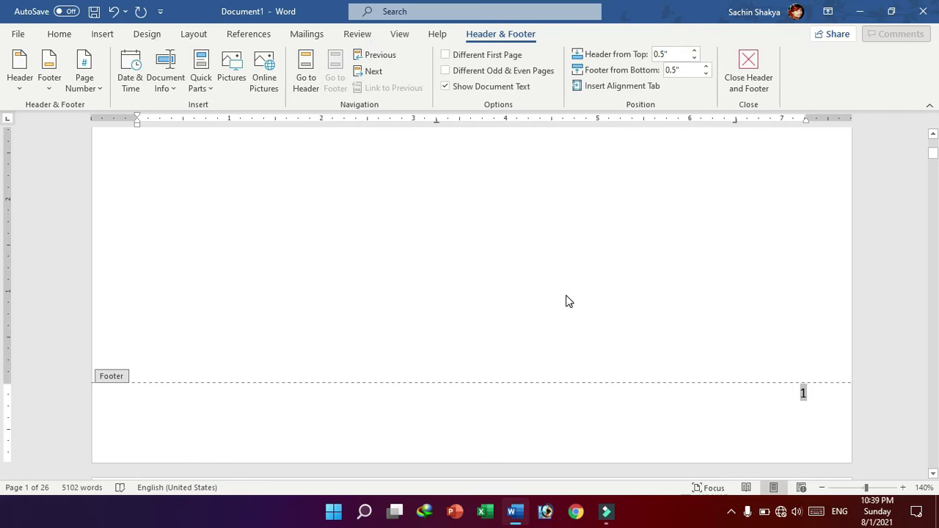
left_click(750, 80)
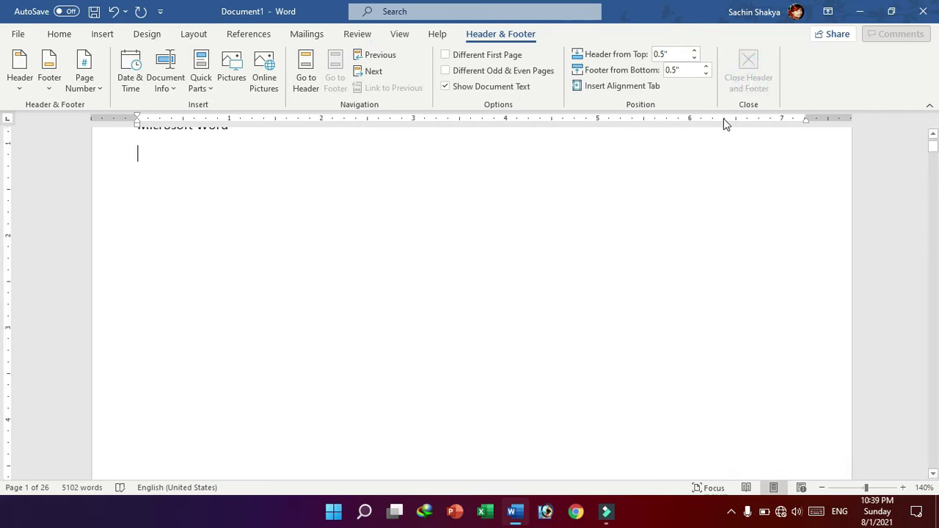
scroll(625, 220, "down", 1)
scroll(626, 218, "down", 1)
scroll(626, 210, "down", 2)
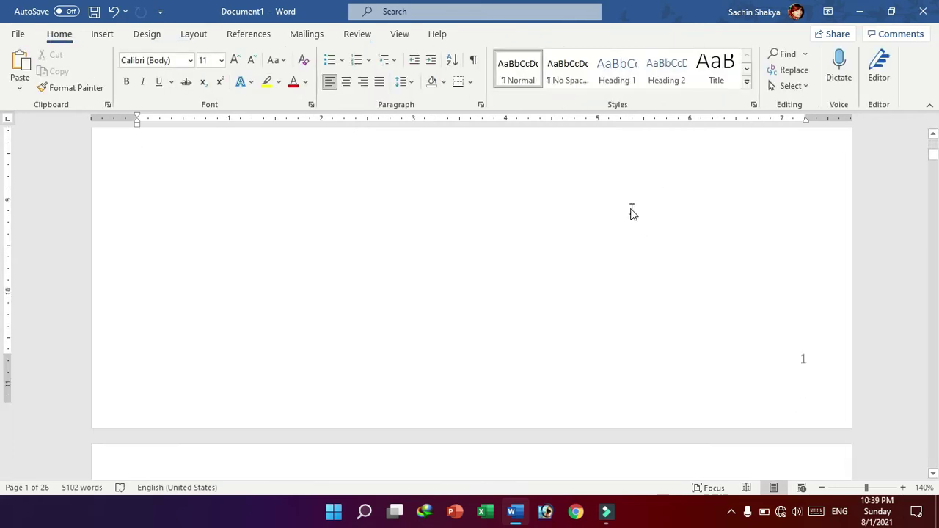
scroll(631, 211, "down", 5)
scroll(641, 206, "down", 4)
scroll(366, 205, "up", 1)
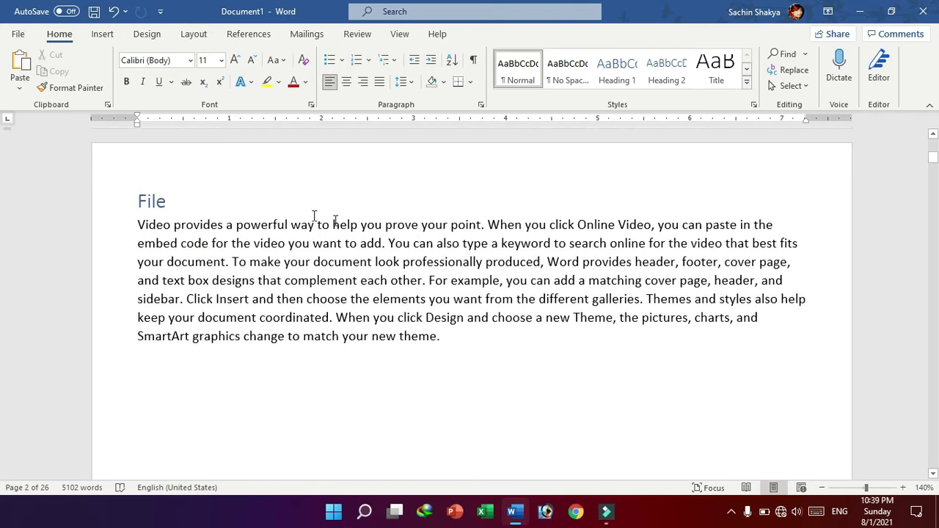
left_click(184, 203)
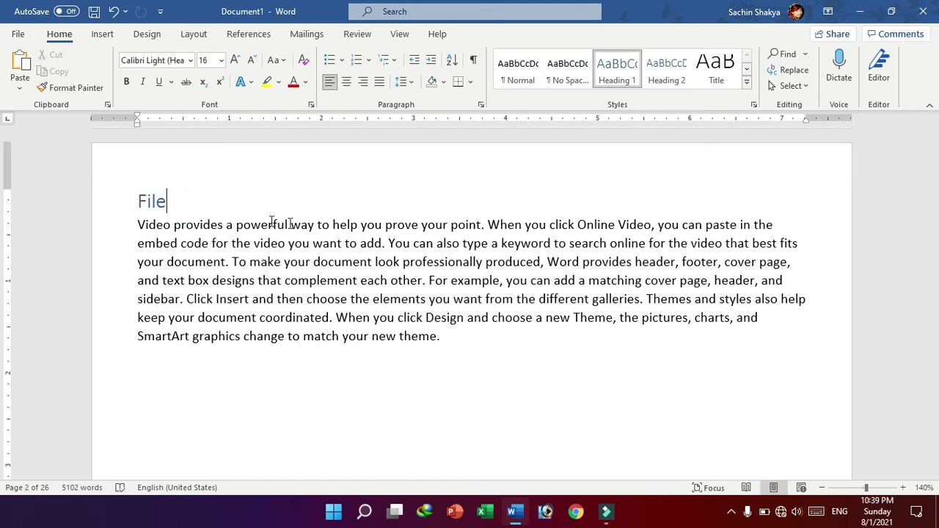
scroll(551, 257, "down", 3)
scroll(640, 274, "down", 7)
scroll(673, 291, "down", 2)
scroll(768, 297, "down", 3)
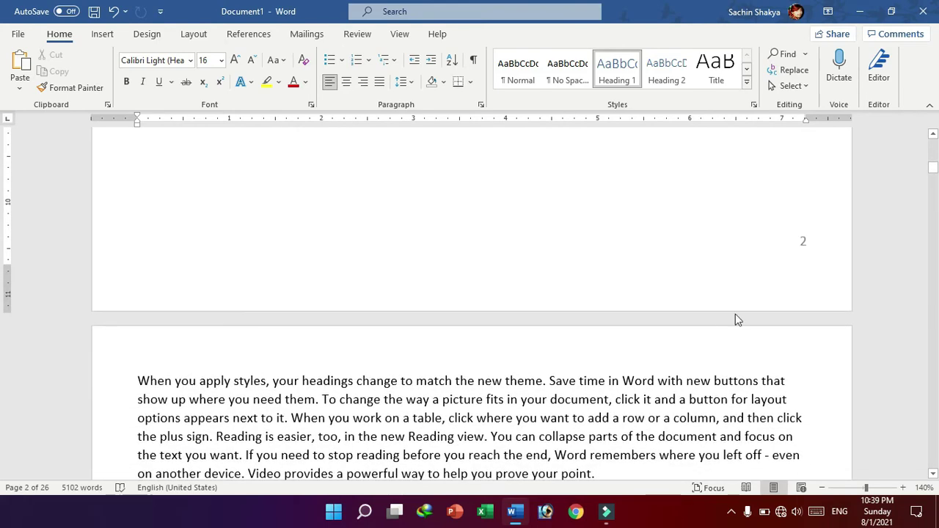
left_click_drag(933, 176, 933, 417)
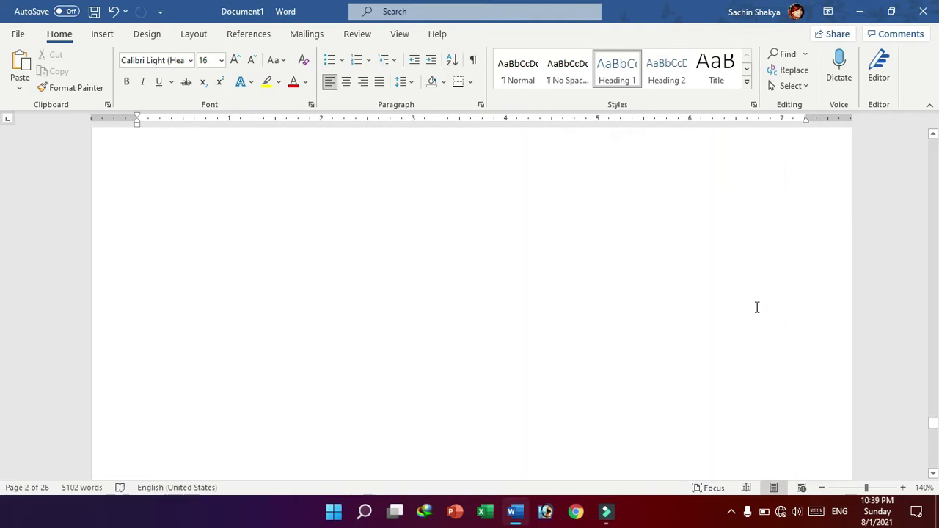
scroll(757, 308, "down", 5)
scroll(756, 308, "down", 5)
scroll(756, 315, "down", 5)
scroll(756, 322, "down", 5)
scroll(751, 331, "down", 3)
scroll(748, 331, "down", 3)
scroll(711, 321, "down", 3)
scroll(671, 304, "down", 3)
scroll(657, 293, "up", 5)
scroll(663, 300, "down", 2)
scroll(667, 303, "down", 3)
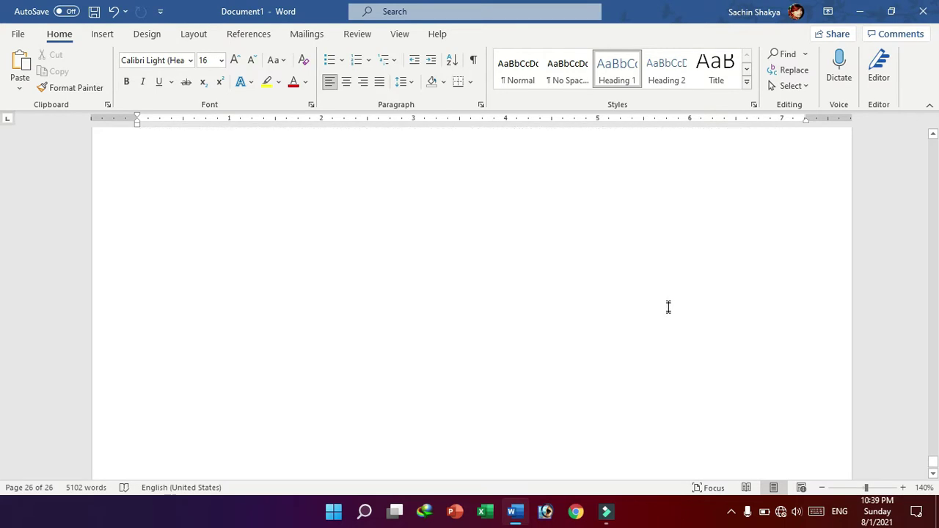
scroll(733, 323, "down", 1)
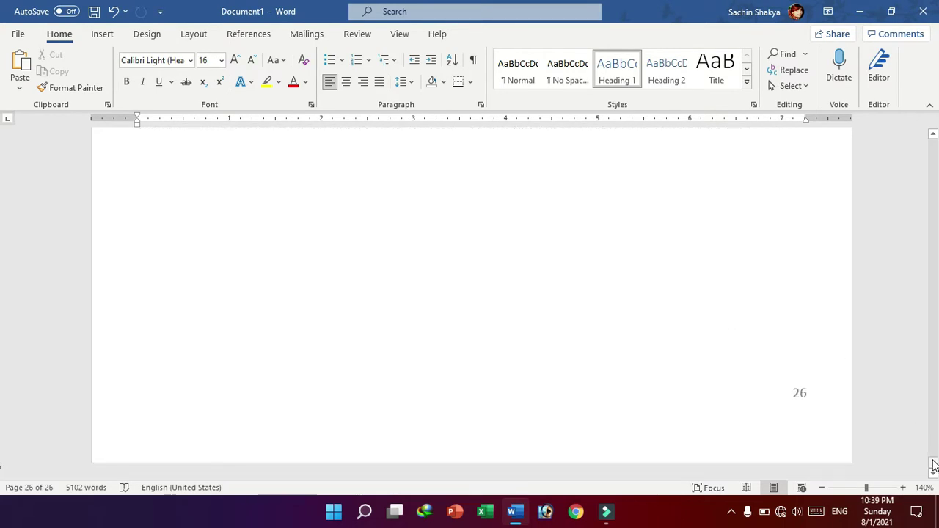
left_click_drag(933, 465, 933, 143)
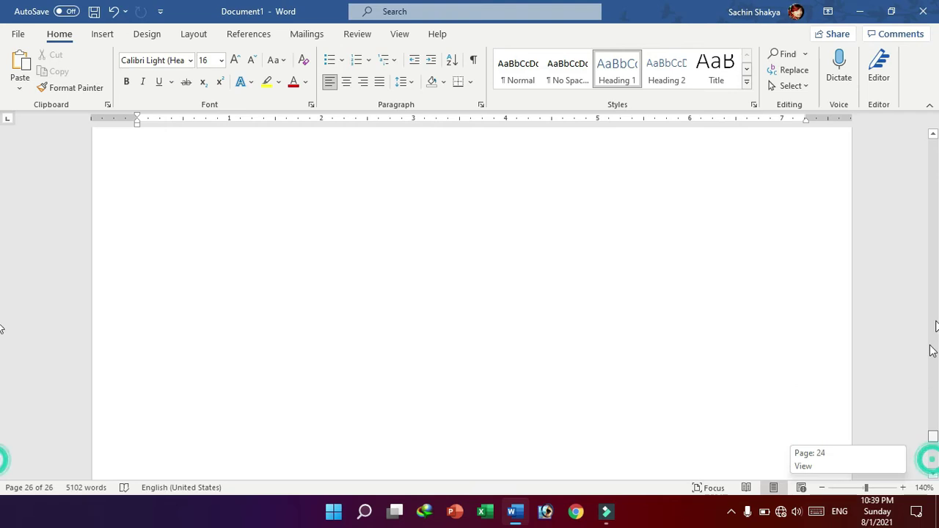
- Enlarge the Microsoft Word entry line to 14 pt, leaving the INDEX title unchanged
left_click(351, 272)
left_click_drag(268, 280, 106, 251)
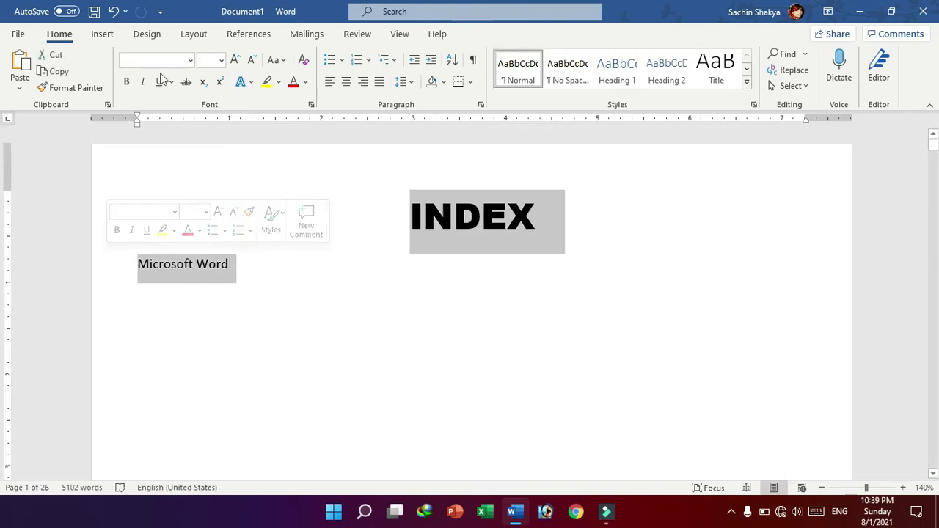
left_click(236, 61)
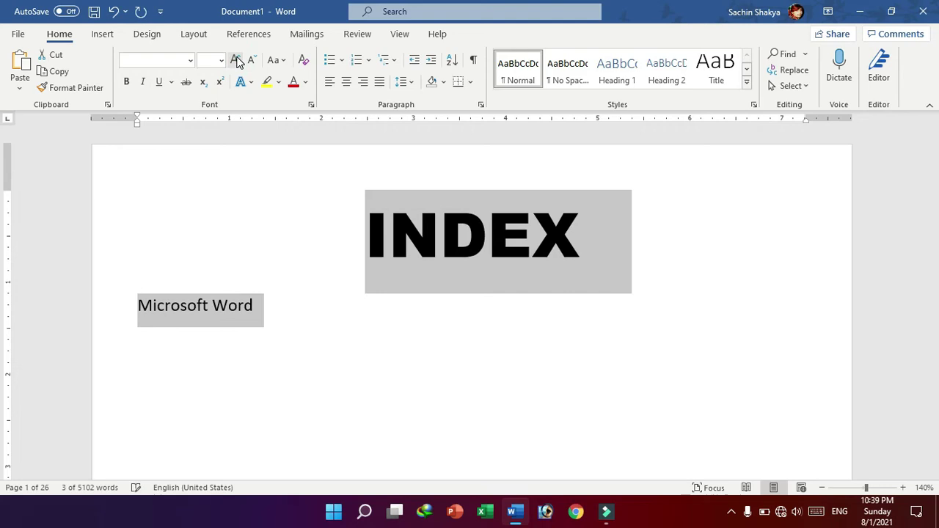
key("ctrl+z")
left_click(248, 283)
left_click(98, 262)
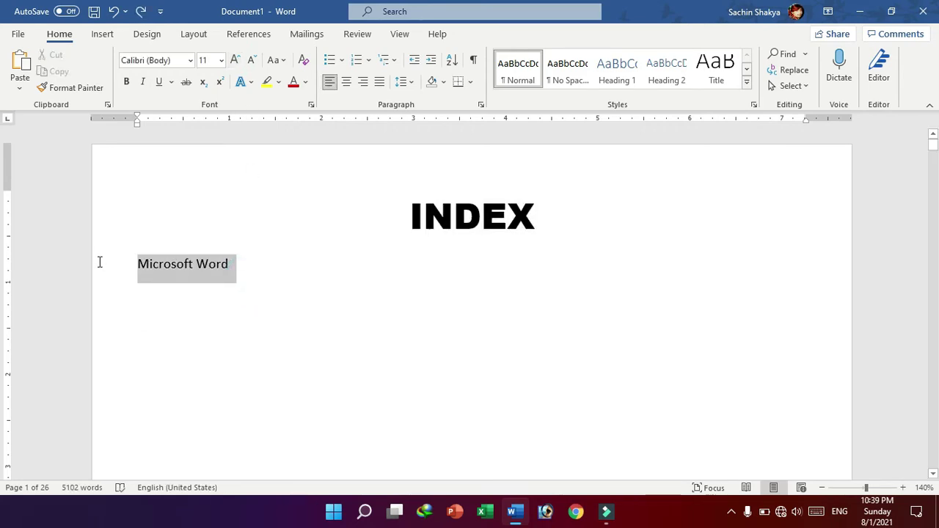
left_click(177, 266)
left_click_drag(137, 265, 207, 325)
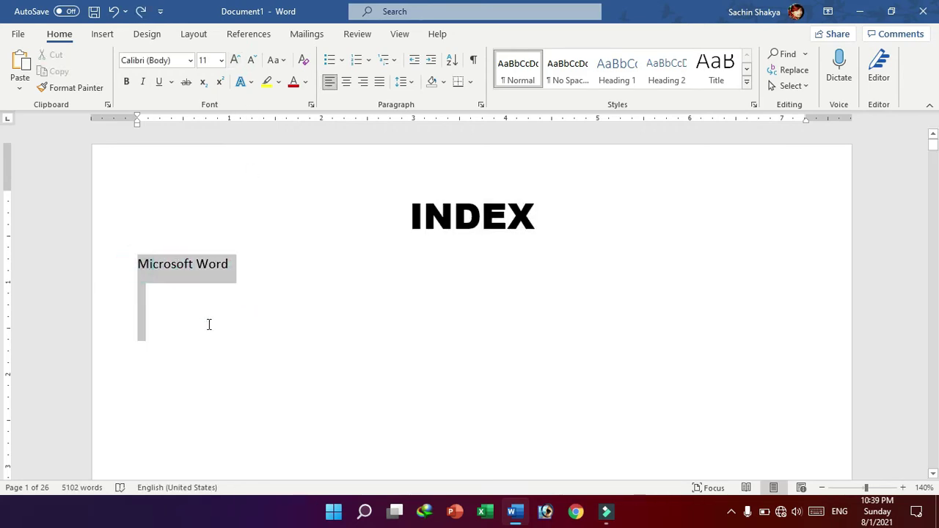
left_click(235, 61)
left_click(234, 61)
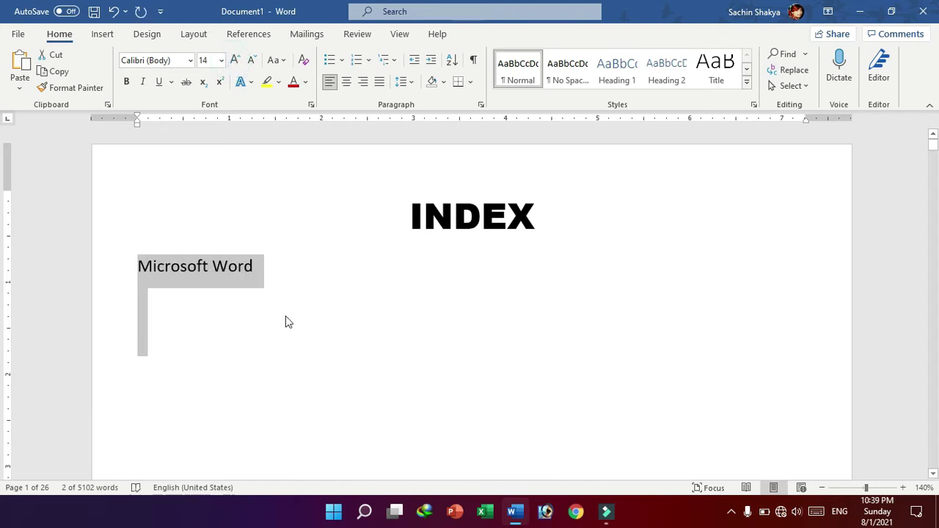
- Add the page range 2-26 at the right tab stop, then start a File entry below
left_click(301, 274)
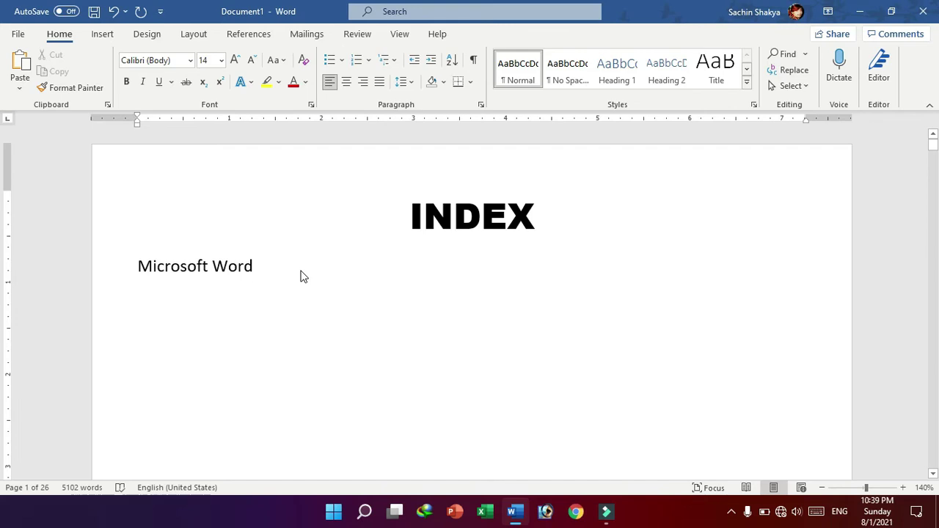
key("Tab")
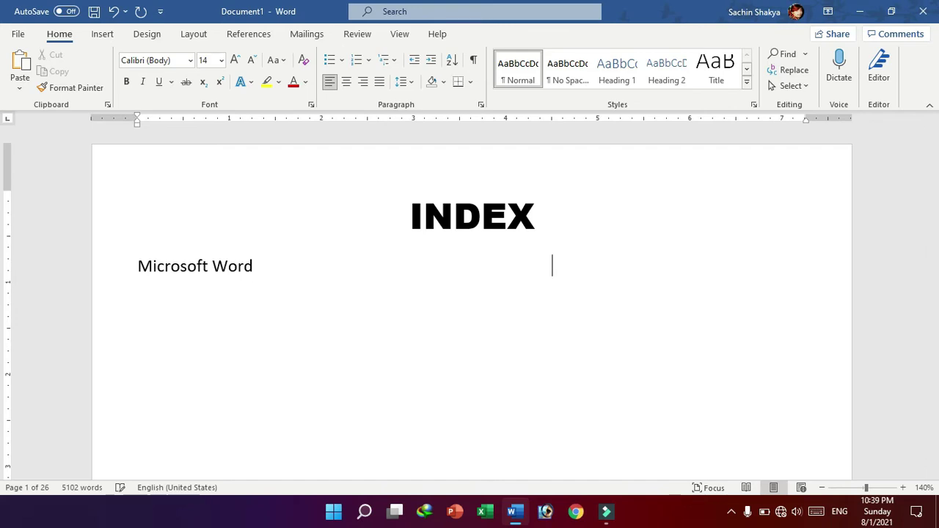
type("2 – 26")
key("Return")
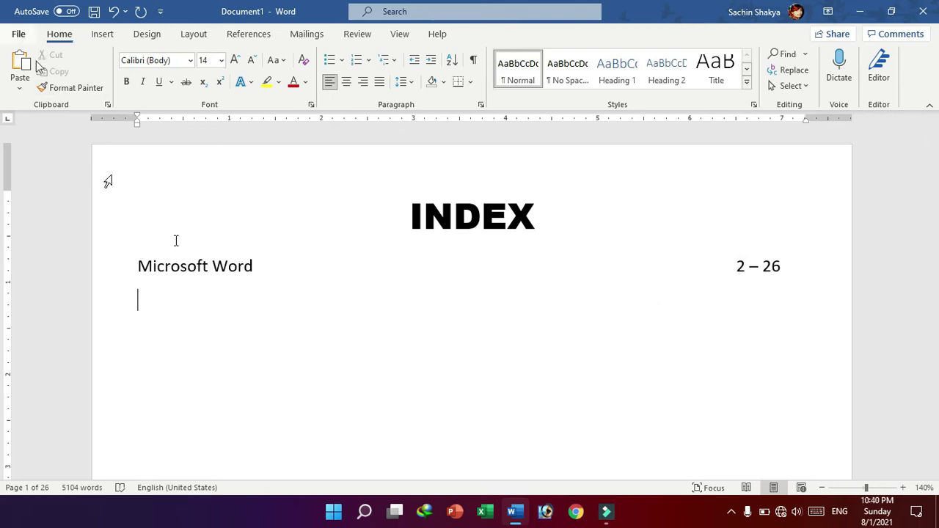
type("File")
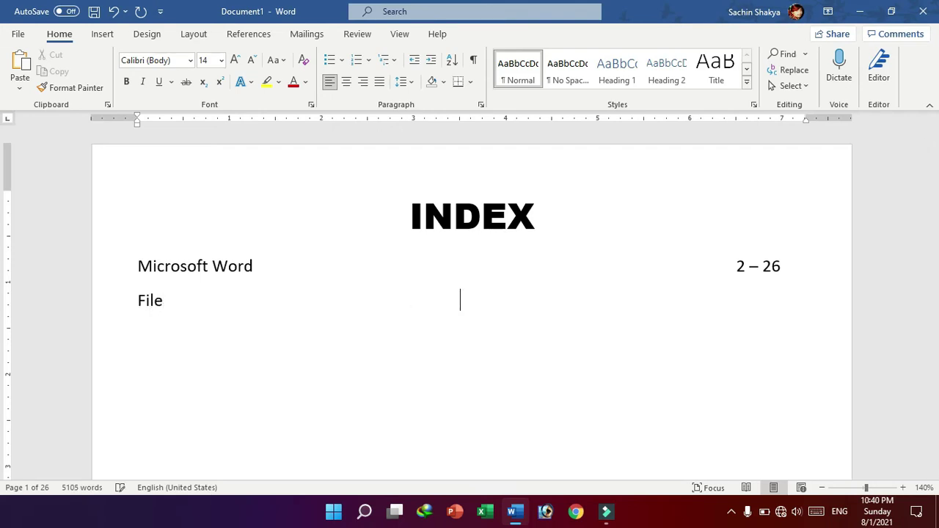
key("Tab")
- Check where the File section ends and enter its page range 2 – 4 in the index
scroll(529, 308, "down", 2)
scroll(641, 296, "down", 5)
scroll(851, 310, "down", 5)
scroll(802, 299, "down", 3)
scroll(545, 259, "down", 4)
scroll(252, 268, "up", 3)
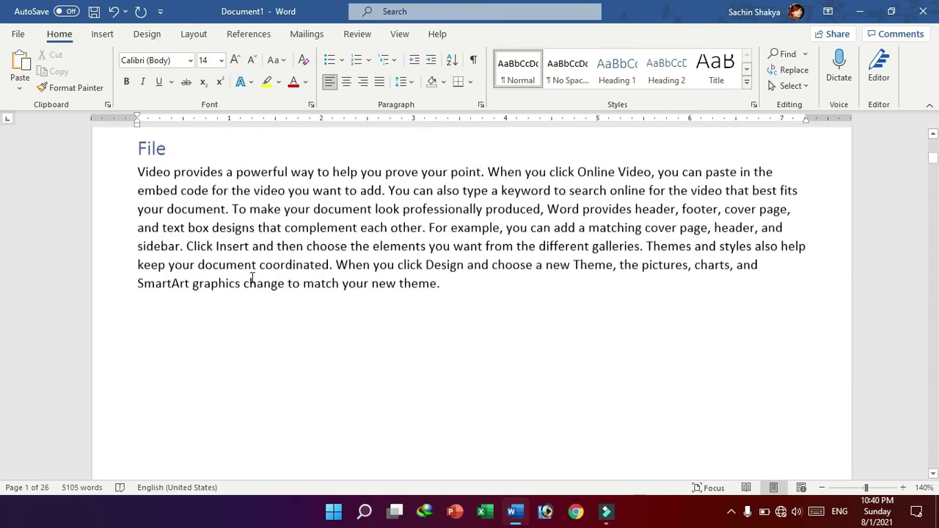
scroll(247, 272, "up", 2)
scroll(235, 275, "up", 1)
scroll(235, 275, "down", 1)
scroll(660, 294, "down", 5)
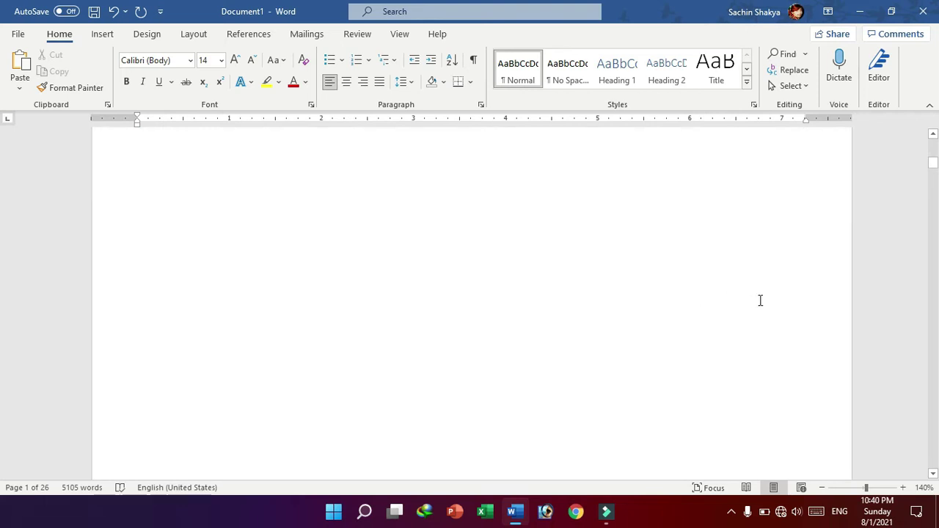
scroll(773, 309, "down", 3)
scroll(683, 301, "down", 1)
scroll(684, 302, "down", 4)
scroll(684, 303, "down", 2)
scroll(690, 305, "down", 4)
scroll(692, 303, "down", 4)
scroll(694, 305, "down", 2)
scroll(682, 304, "down", 3)
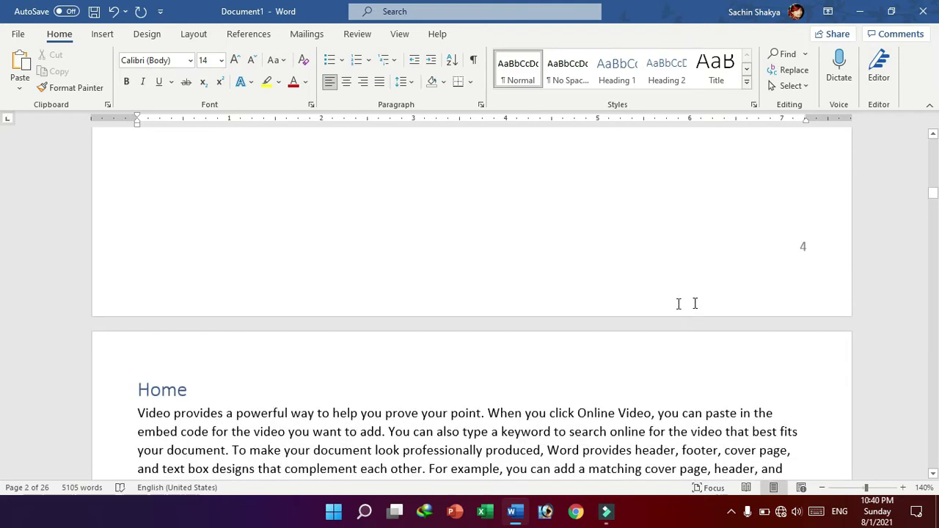
scroll(681, 329, "up", 3)
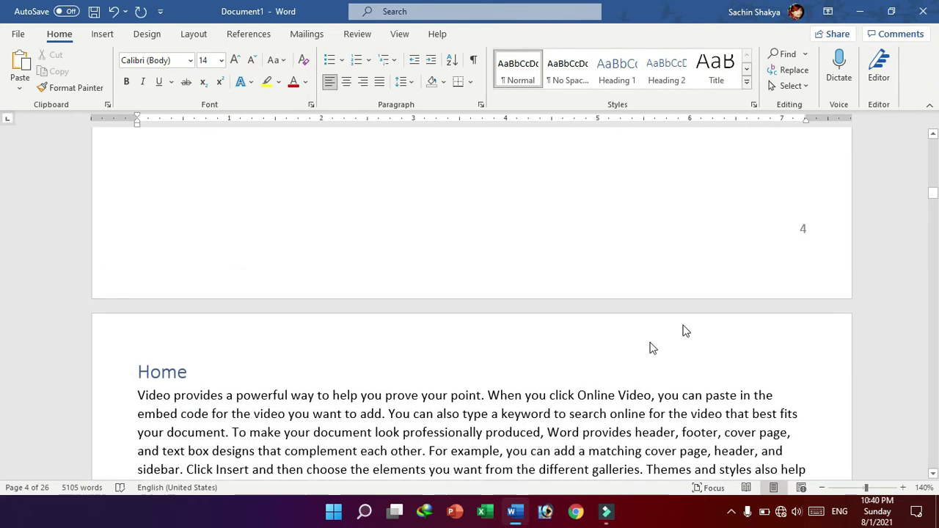
scroll(795, 246, "up", 1)
scroll(794, 246, "up", 4)
scroll(794, 246, "up", 5)
scroll(794, 246, "up", 3)
scroll(794, 246, "up", 3)
scroll(794, 246, "up", 3)
scroll(794, 246, "up", 3)
scroll(794, 246, "up", 3)
scroll(794, 246, "up", 5)
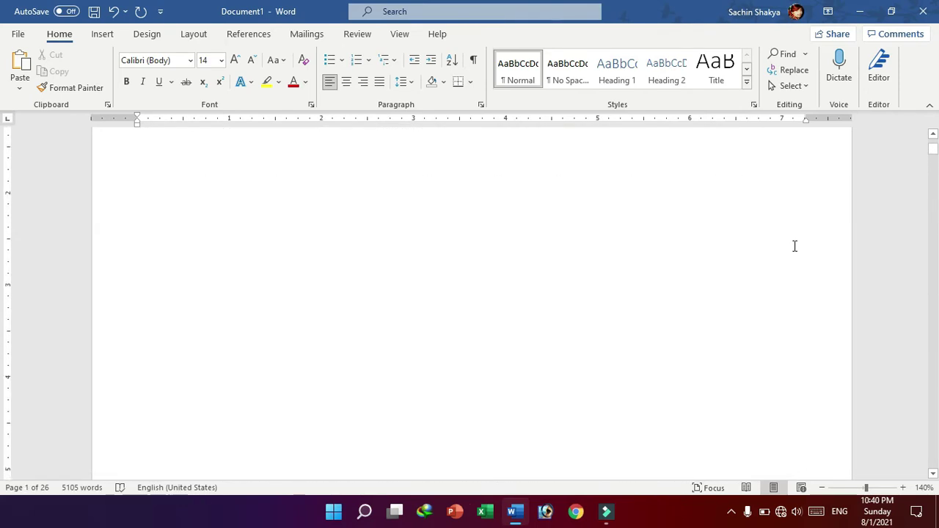
scroll(794, 246, "up", 4)
scroll(785, 264, "up", 2)
double_click(763, 295)
type("2 -")
type("Home")
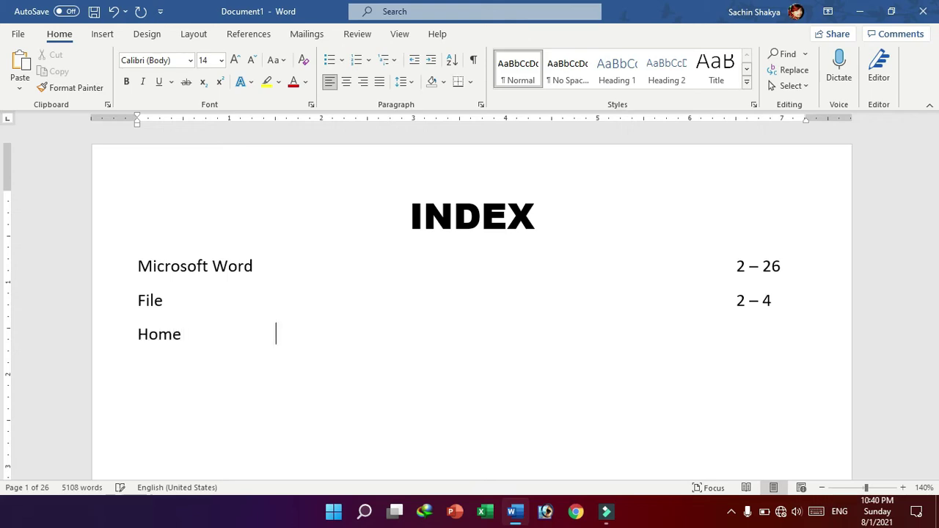
key("Tab")
key("Tab")
key("Tab")
- Check the Home section's pages and start the Home line in the index
mouse_move(932, 142)
left_mouse_down()
mouse_move(934, 234)
mouse_move(932, 210)
left_mouse_up()
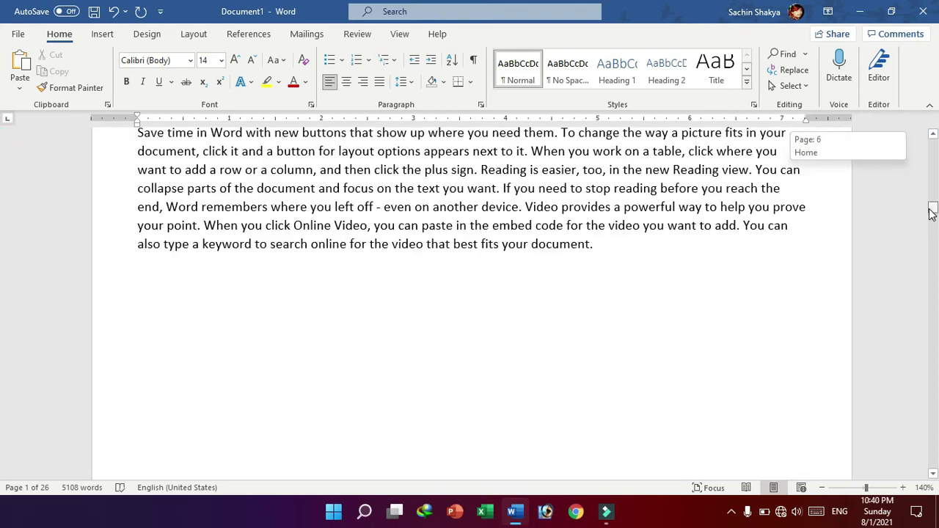
scroll(780, 228, "up", 1)
scroll(780, 228, "up", 10)
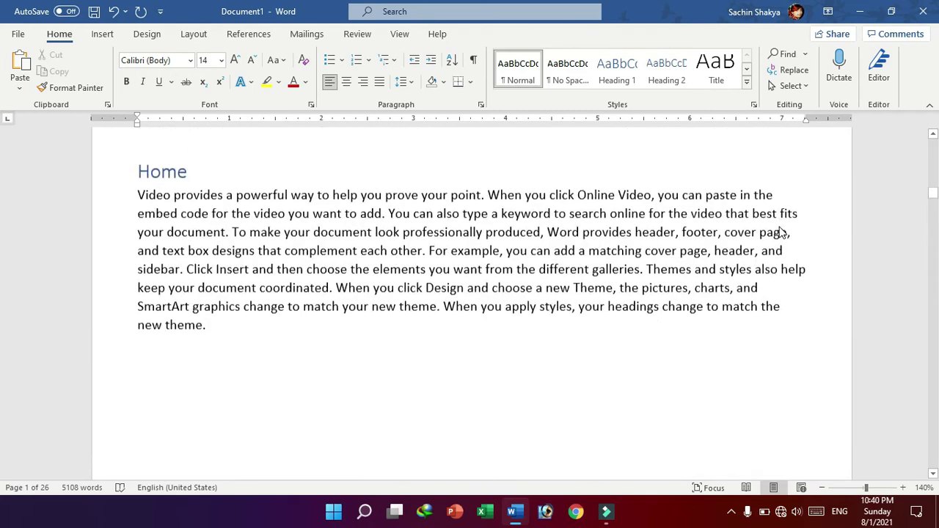
scroll(668, 374, "down", 8)
left_click(682, 365)
scroll(736, 354, "down", 2)
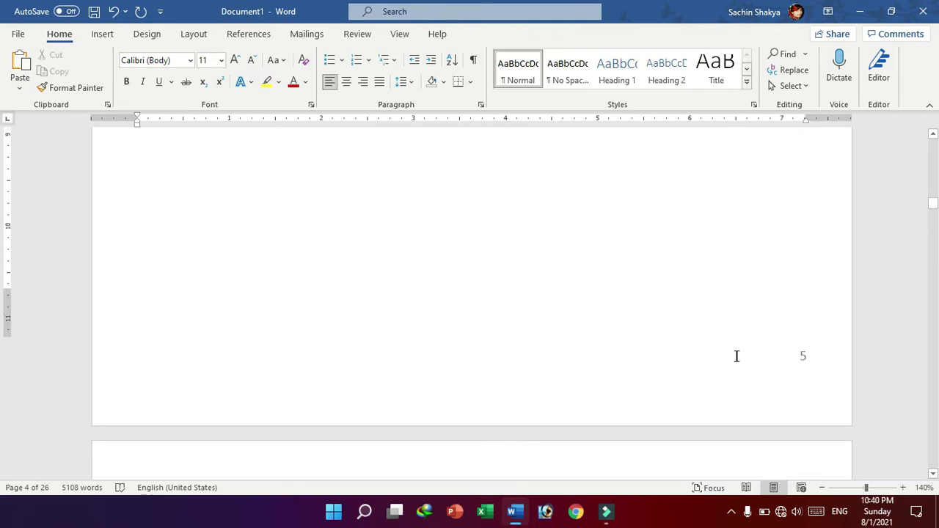
scroll(719, 358, "down", 4)
scroll(719, 360, "down", 3)
scroll(719, 360, "down", 3)
scroll(719, 365, "down", 3)
scroll(719, 364, "down", 3)
scroll(718, 364, "down", 8)
scroll(717, 363, "down", 3)
scroll(717, 364, "down", 5)
scroll(716, 359, "down", 4)
scroll(713, 358, "down", 6)
scroll(704, 356, "down", 4)
scroll(700, 356, "down", 4)
scroll(689, 356, "down", 4)
scroll(683, 357, "down", 4)
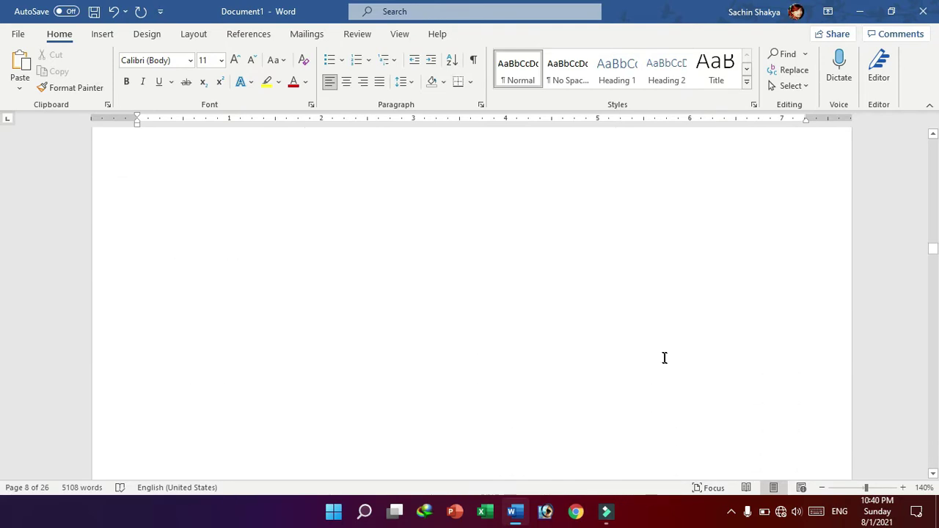
scroll(663, 359, "down", 4)
scroll(662, 356, "down", 2)
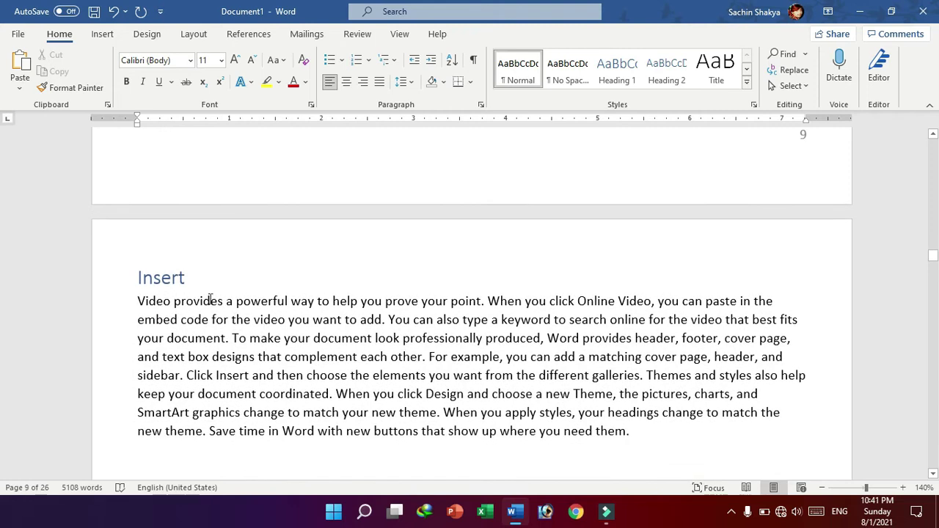
scroll(655, 335, "up", 1)
scroll(791, 268, "up", 4)
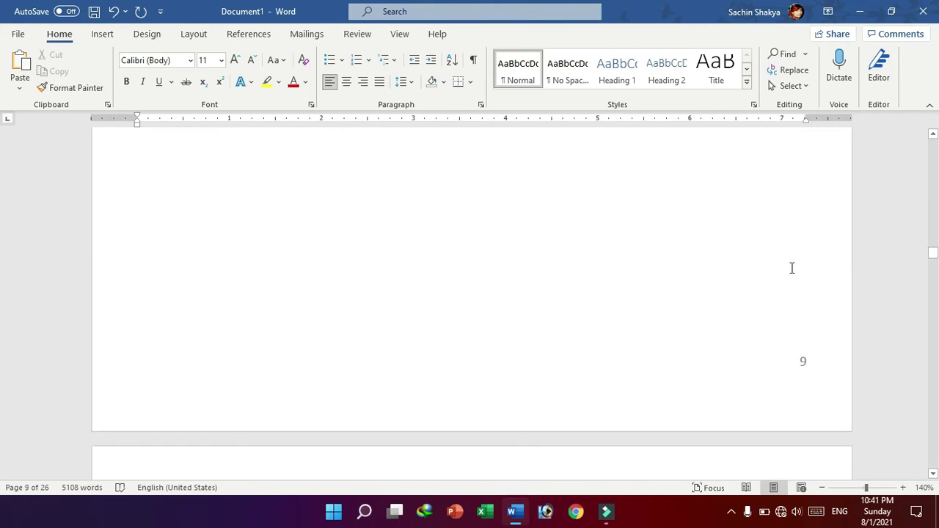
left_click(933, 252)
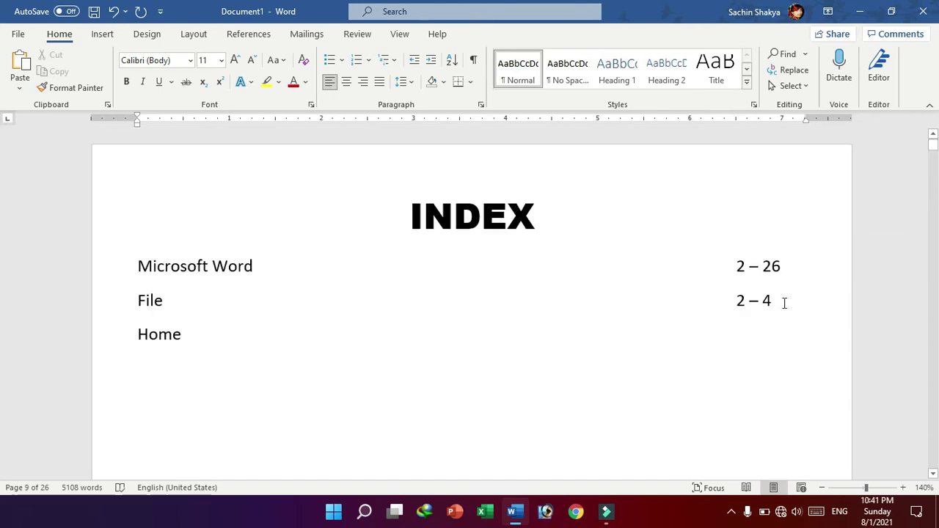
- Fill in Home 5 – 9 and the remaining topic ranges through View 24 – 26
left_click(762, 330)
type("5 - 9")
key("Return")
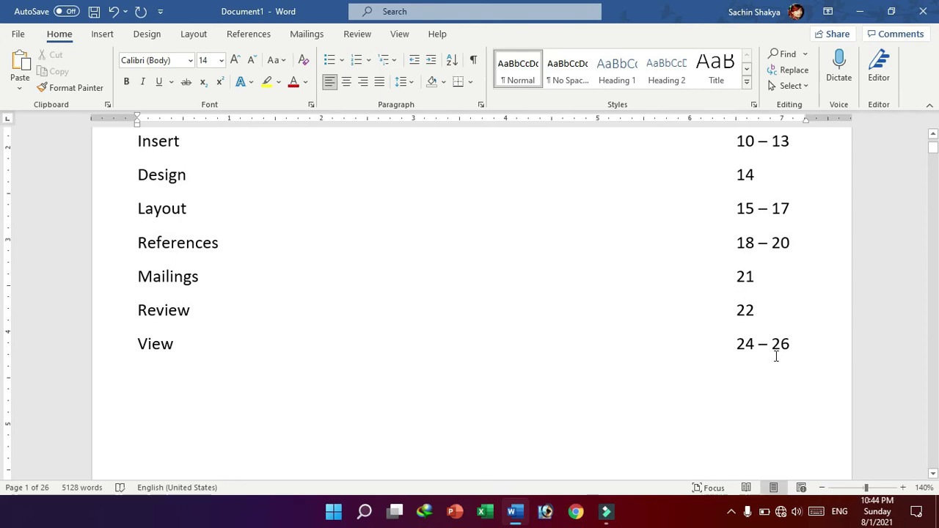
scroll(562, 325, "up", 3)
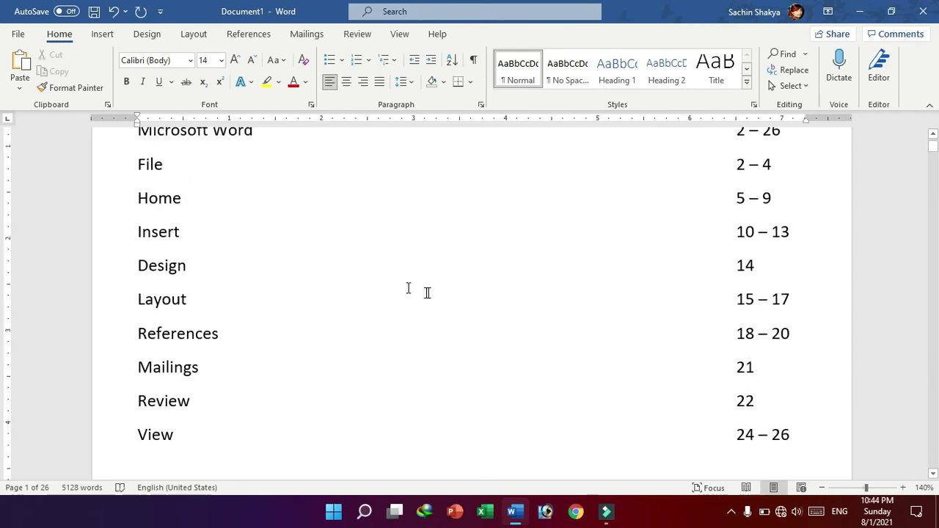
left_click(737, 305)
left_click(804, 295)
- Set the index entries from File to View to 1.0 line spacing
left_click_drag(805, 444, 132, 161)
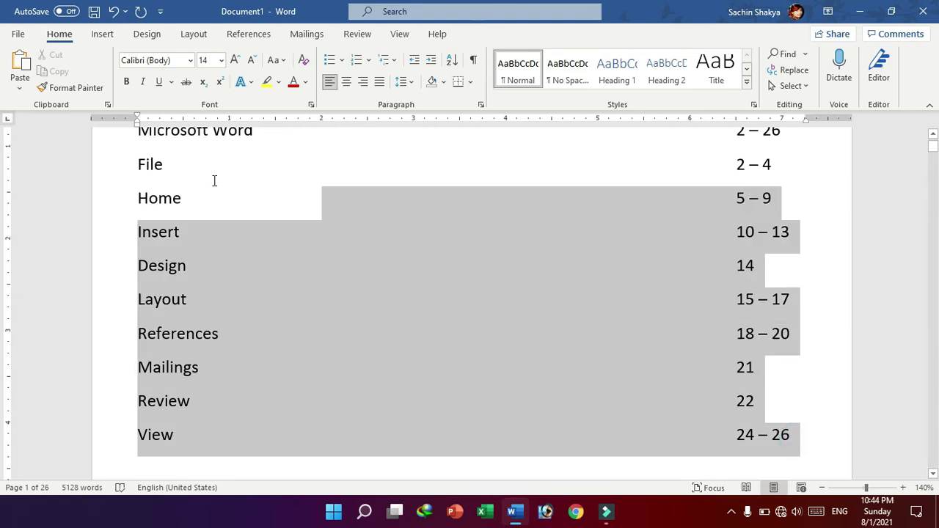
left_click(482, 295)
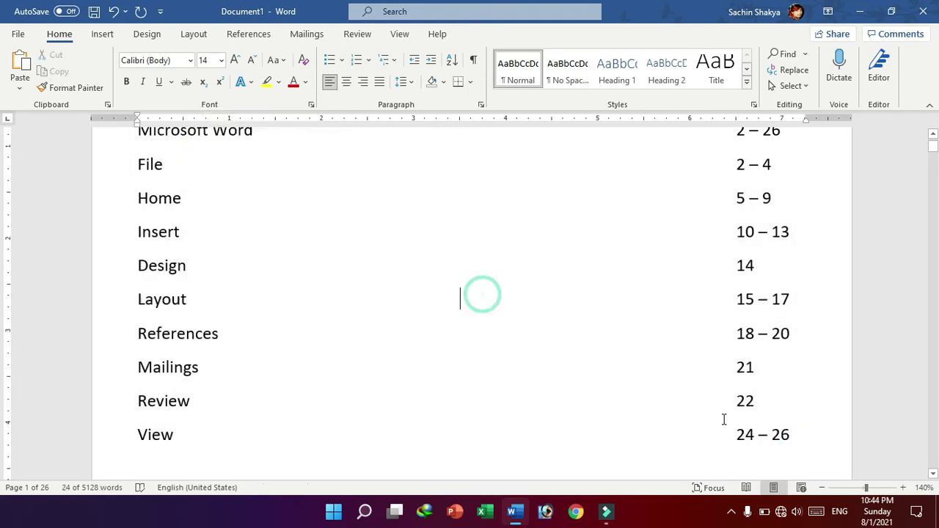
left_click_drag(801, 437, 124, 126)
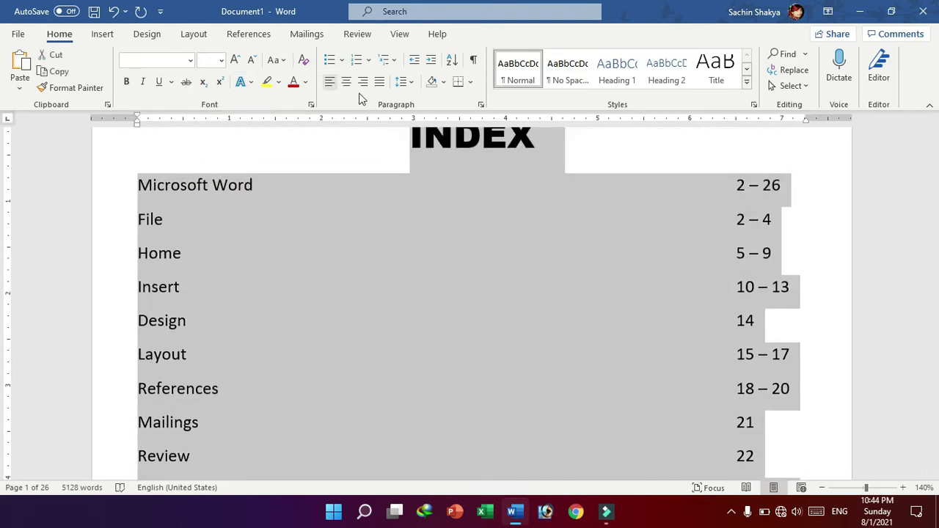
left_click(402, 83)
left_click(427, 103)
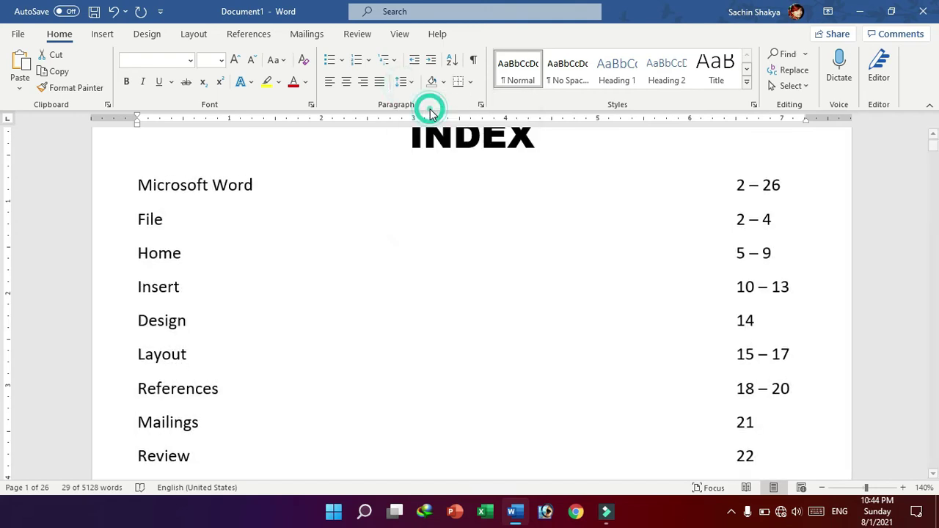
left_click(374, 295)
- Apply All Borders to the whole index table up to INDEX
scroll(782, 384, "down", 2)
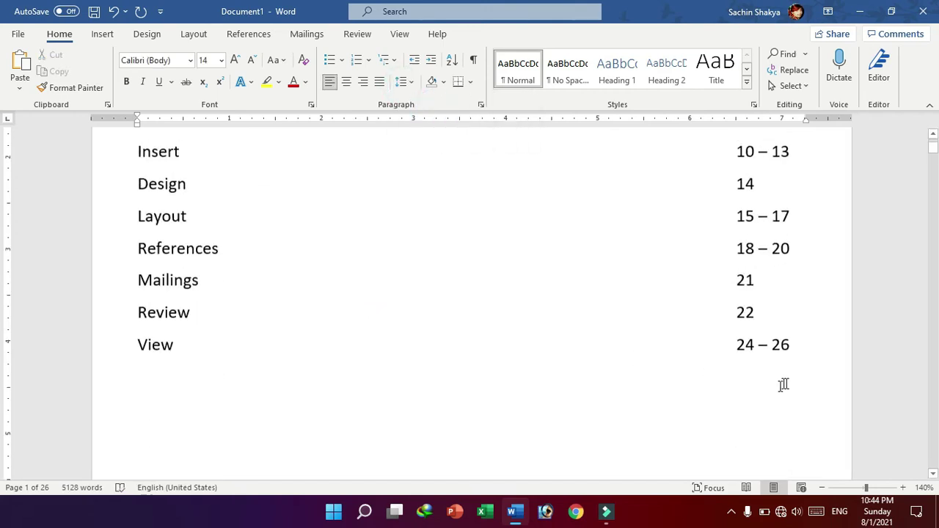
left_click(812, 387)
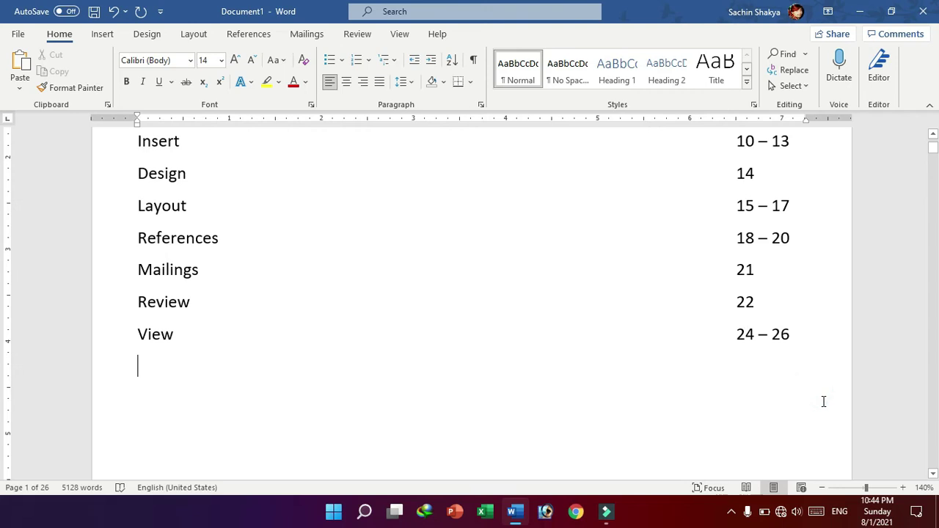
mouse_move(798, 335)
left_mouse_down()
mouse_move(111, 247)
mouse_move(111, 262)
left_mouse_up()
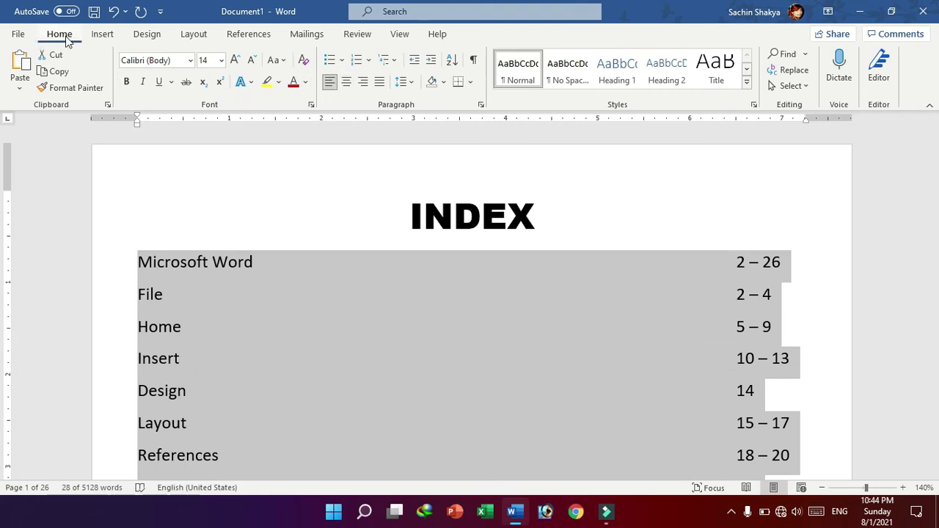
left_click(470, 81)
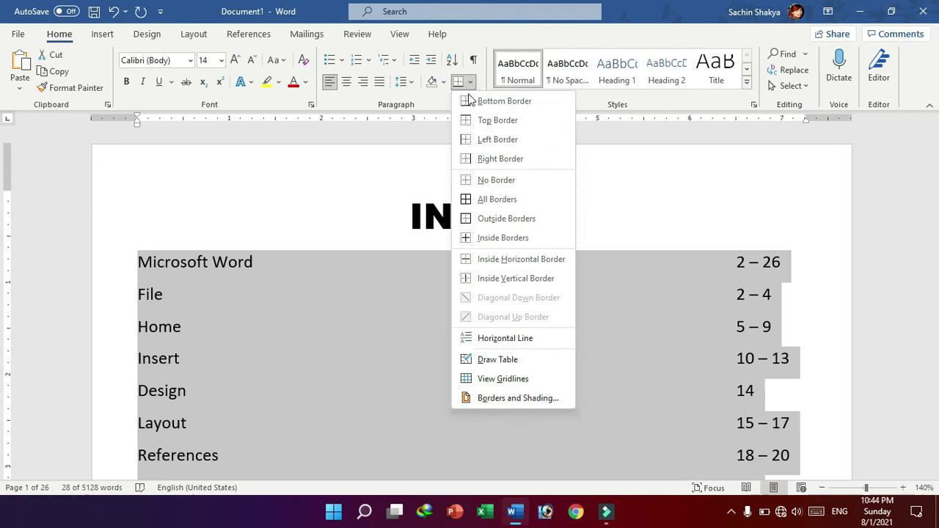
left_click(494, 199)
left_click(532, 316)
scroll(533, 314, "down", 1)
scroll(533, 314, "down", 1)
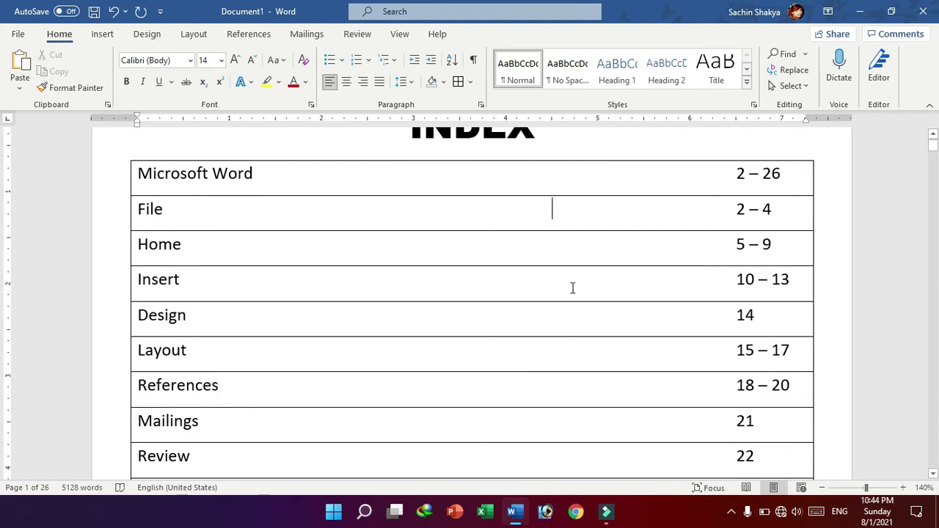
scroll(226, 212, "down", 2)
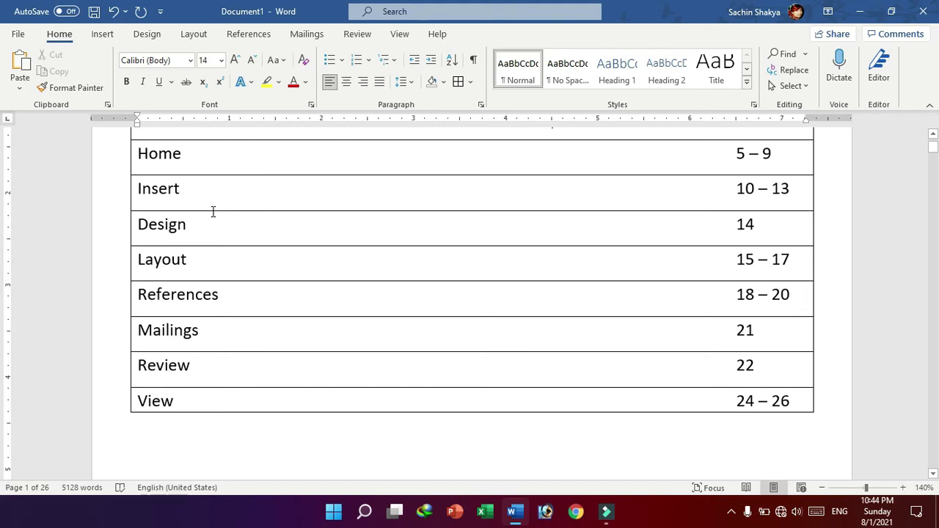
left_click_drag(139, 223, 192, 224)
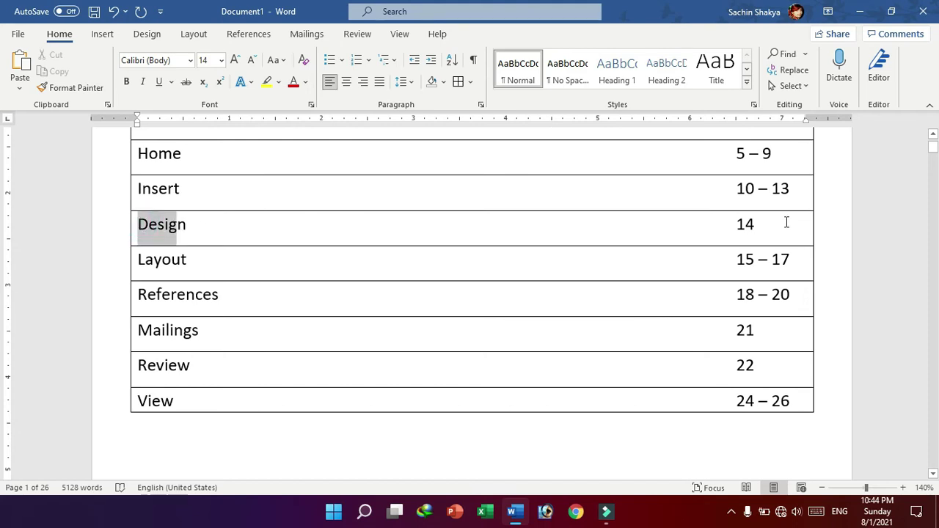
left_click(760, 226)
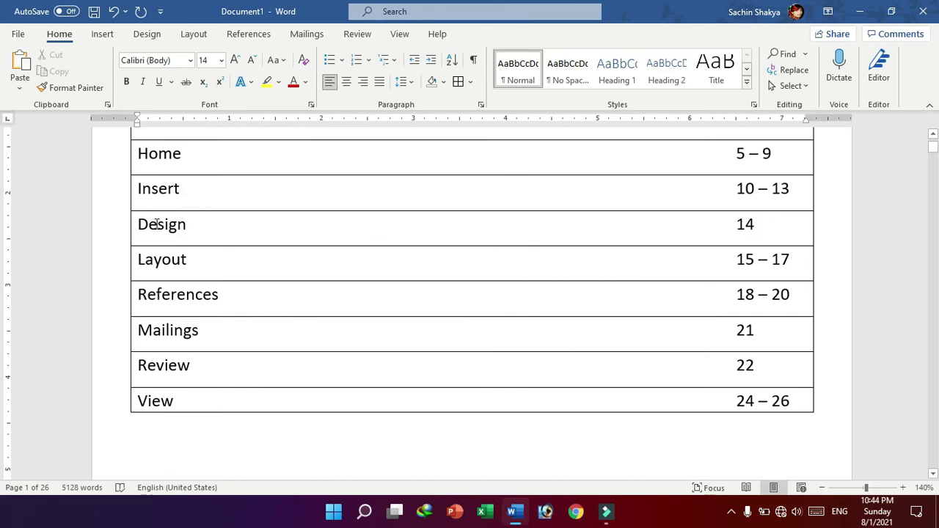
scroll(788, 249, "up", 2)
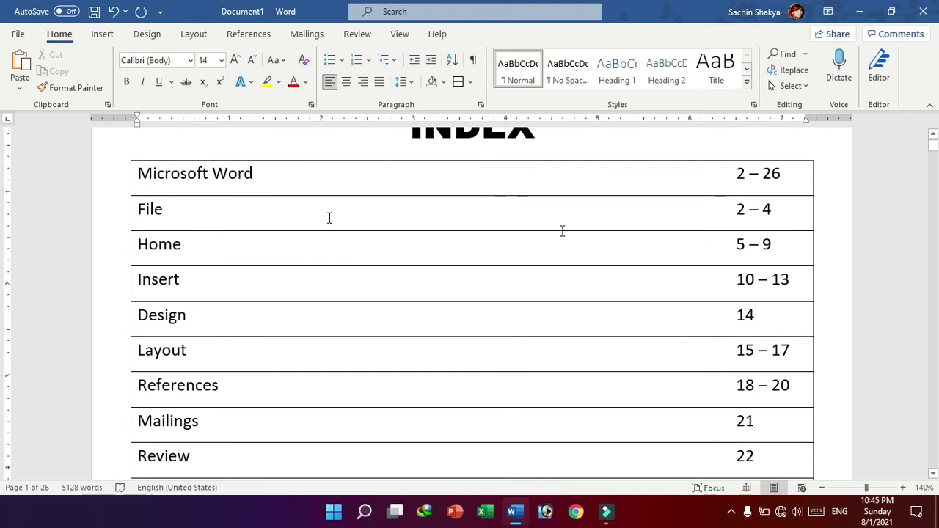
left_click_drag(164, 208, 138, 208)
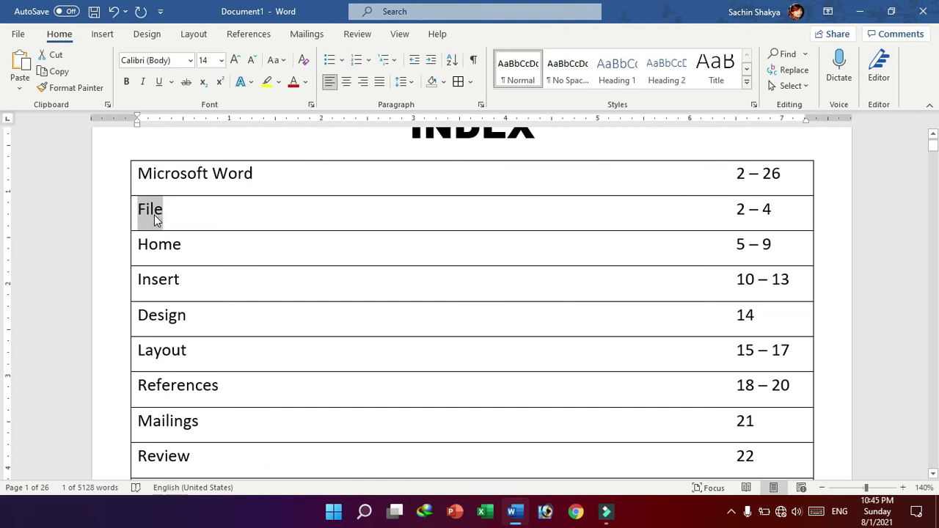
- Link the File topic to its File heading in this document
left_click(102, 34)
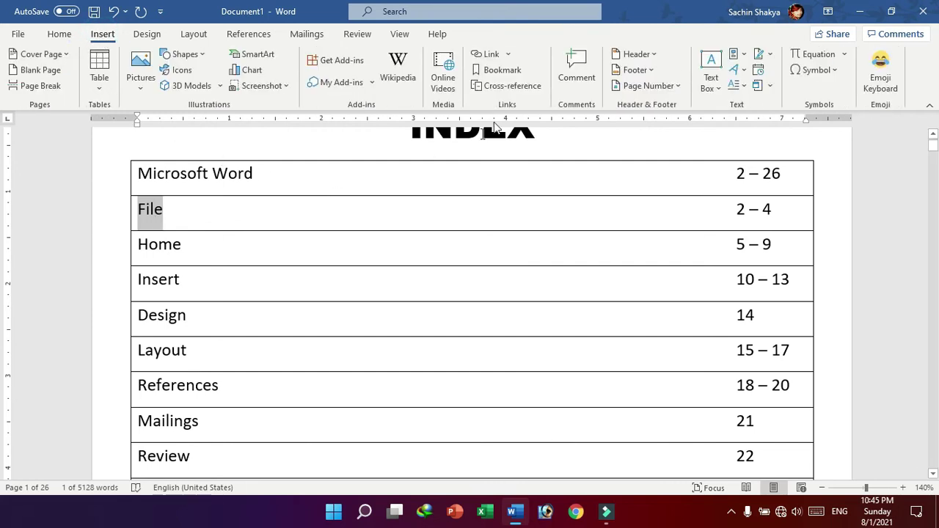
left_click(492, 57)
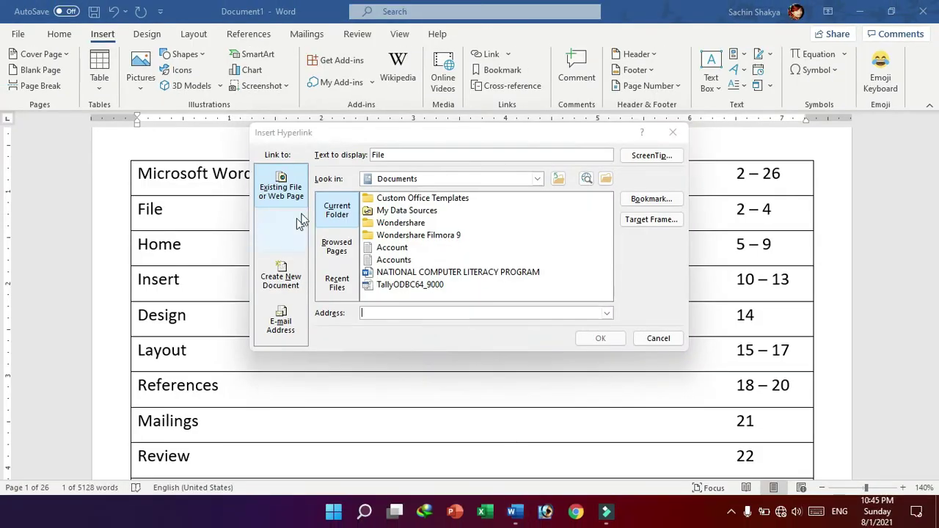
left_click(297, 233)
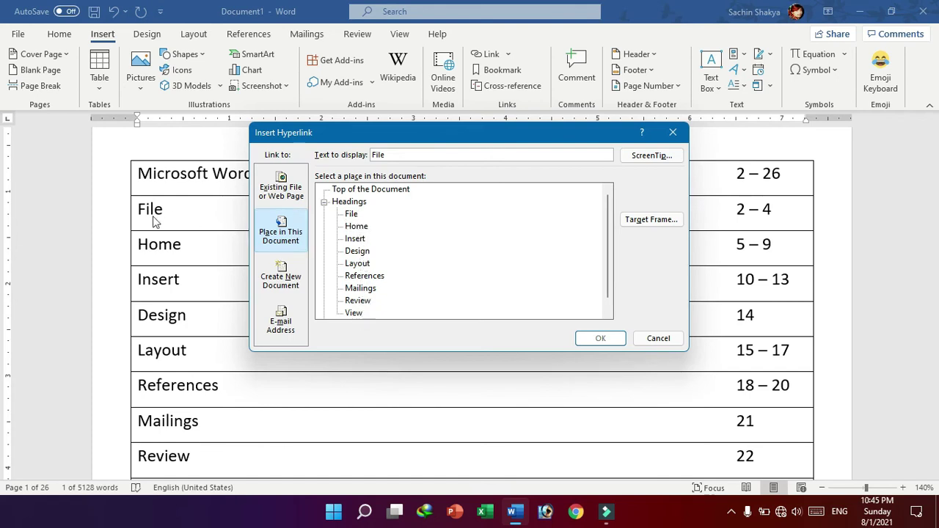
left_click(350, 214)
left_click(606, 338)
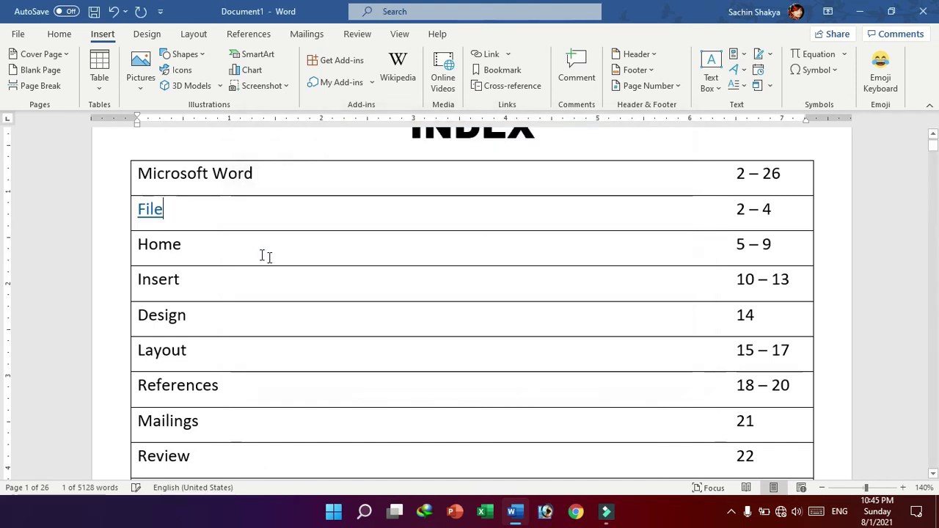
- Link Home, Insert and the following topics to their matching headings
left_click_drag(184, 245, 137, 245)
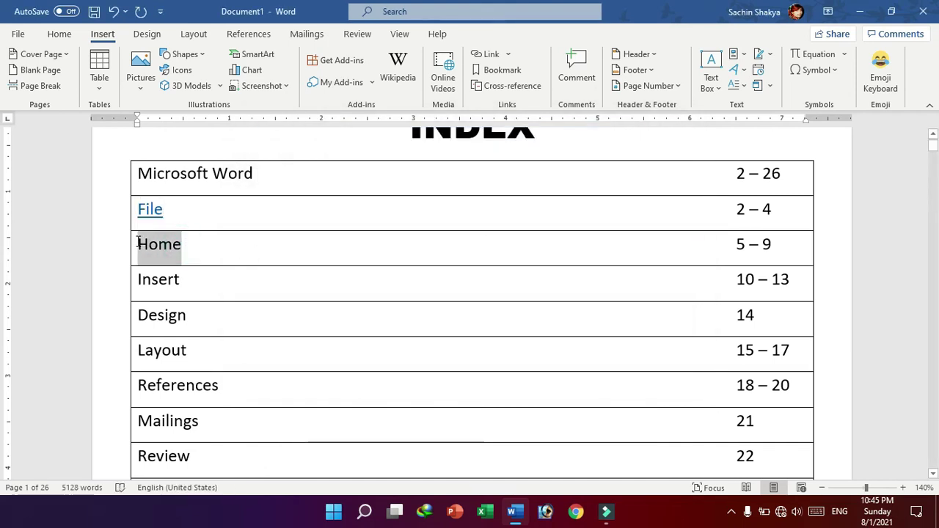
left_click(487, 53)
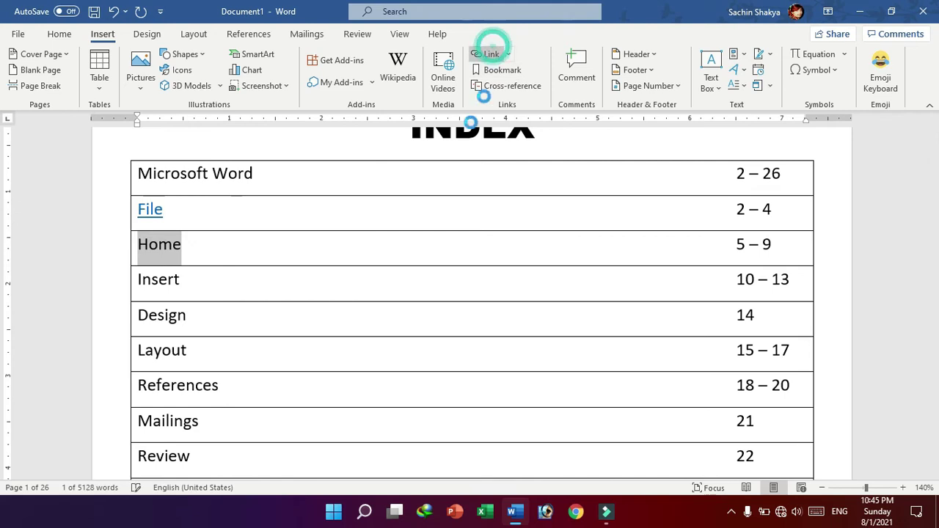
left_click(356, 226)
left_click(608, 338)
left_click_drag(184, 280, 152, 279)
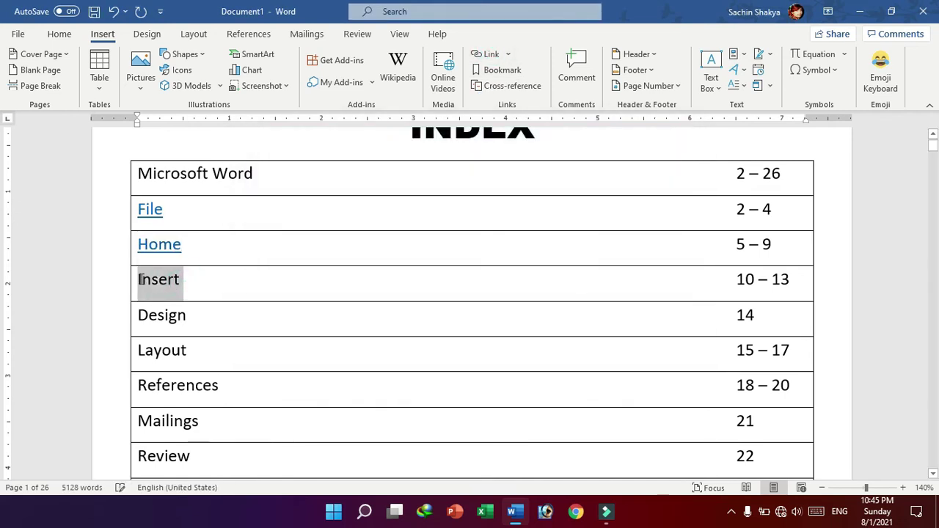
left_click(490, 57)
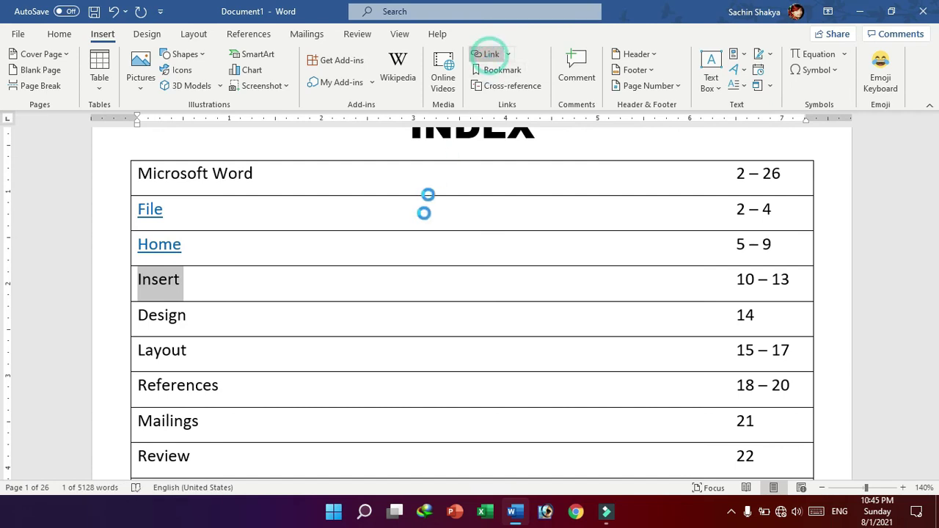
left_click(355, 239)
left_click(607, 340)
left_click_drag(189, 316, 138, 316)
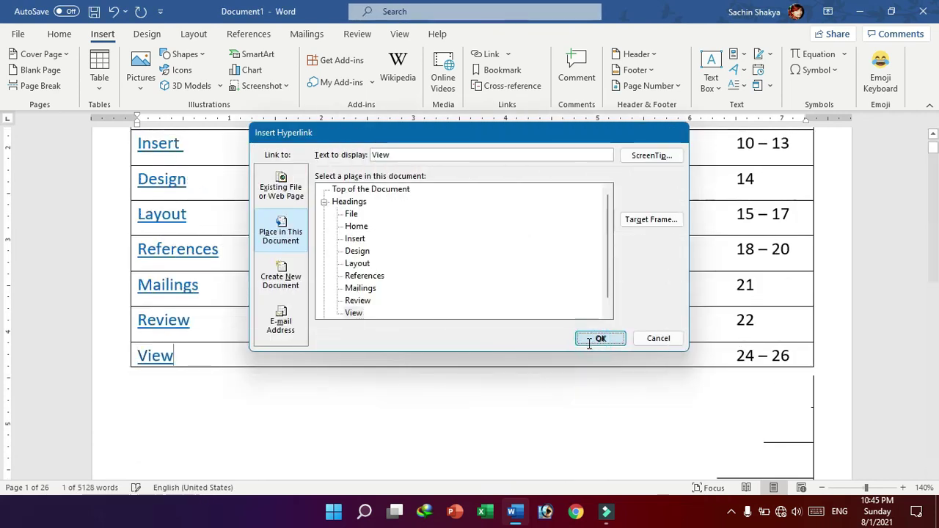
left_click(590, 340)
left_click(405, 402)
scroll(380, 396, "up", 2)
- Select all the linked topics, File through View, in the index table
scroll(380, 395, "up", 1)
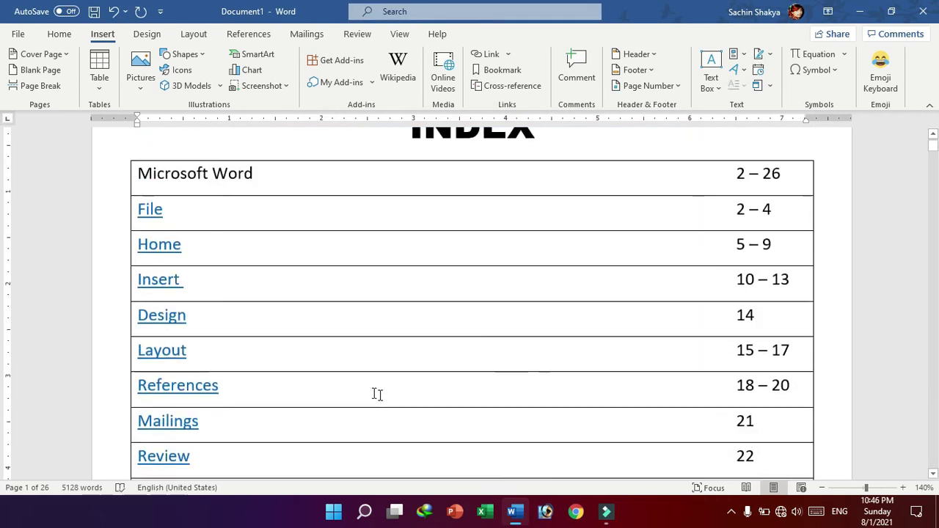
scroll(312, 308, "up", 1)
scroll(365, 264, "up", 1)
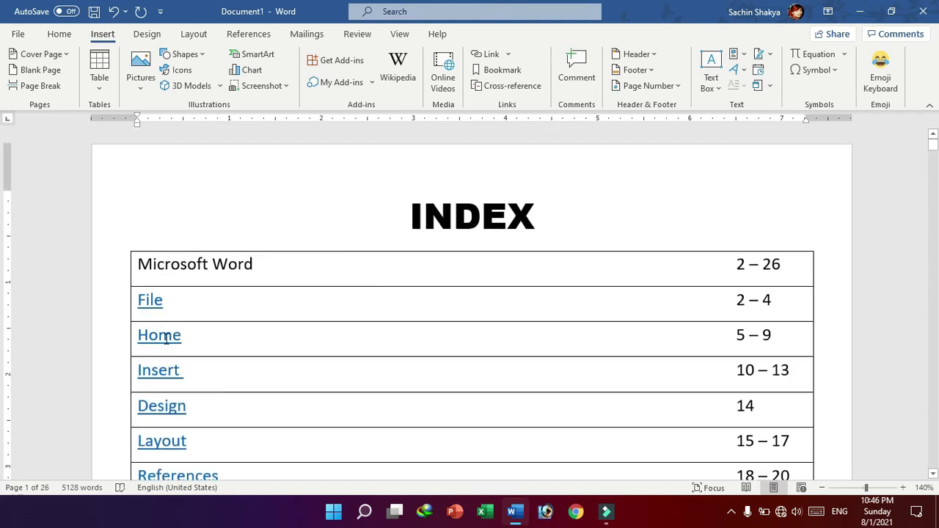
scroll(165, 297, "down", 2)
left_click_drag(164, 209, 138, 209)
left_click_drag(196, 249, 137, 246)
left_click_drag(185, 285, 141, 293)
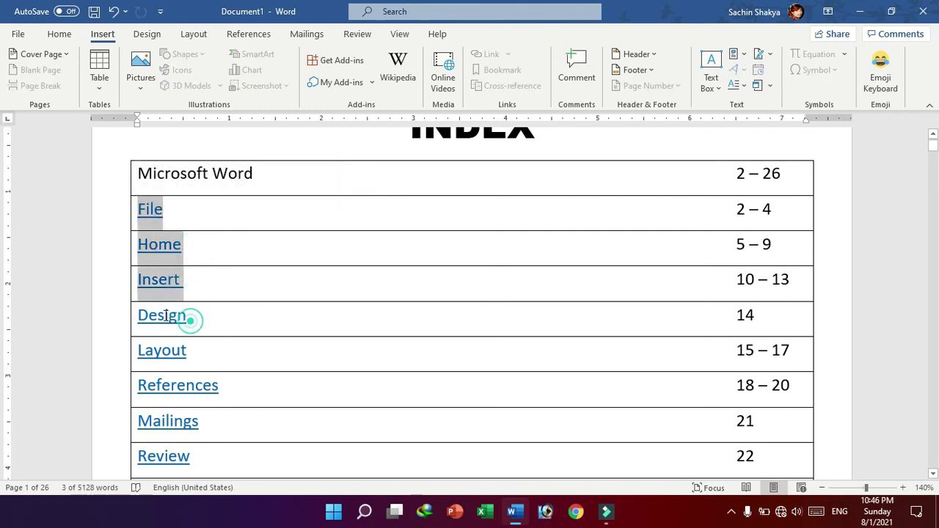
left_click_drag(189, 318, 135, 315)
left_click_drag(189, 356, 139, 352)
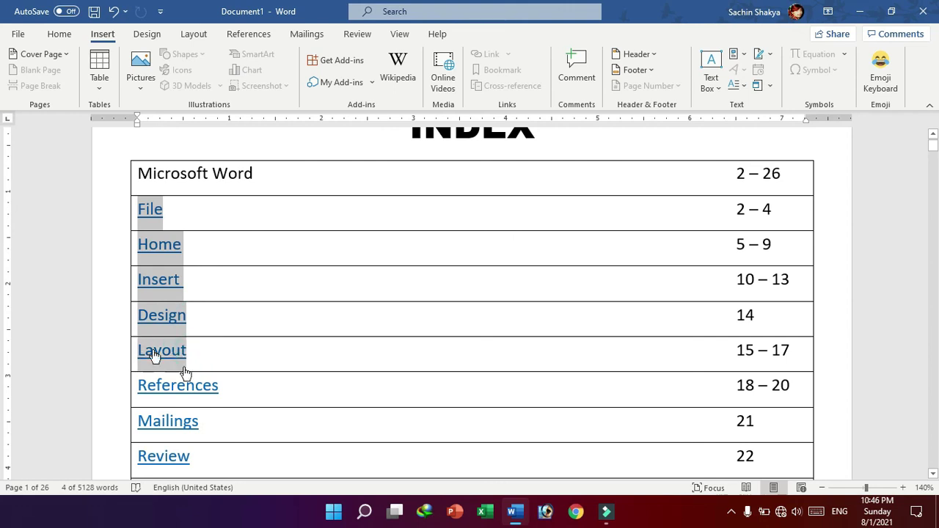
left_click_drag(225, 385, 141, 382)
left_click_drag(203, 425, 140, 422)
scroll(187, 363, "down", 3)
left_click_drag(194, 364, 139, 365)
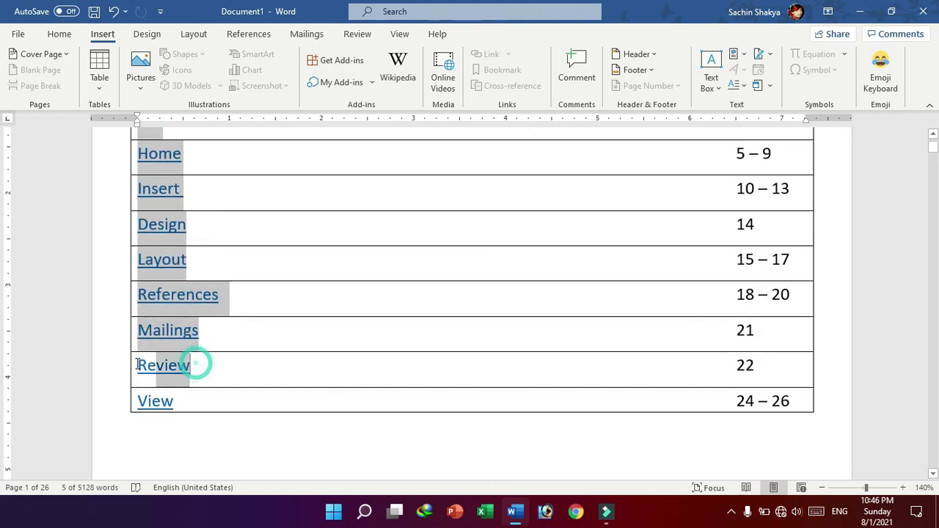
left_click_drag(181, 398, 143, 398)
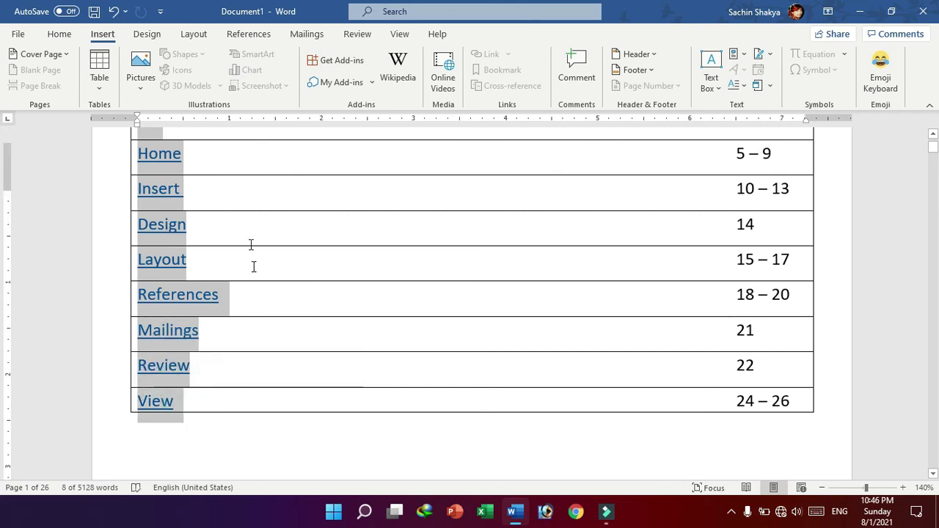
scroll(252, 249, "up", 5)
left_click_drag(165, 299, 140, 299)
- Set the selected topics' font colour to Automatic and remove their underline
left_click(60, 34)
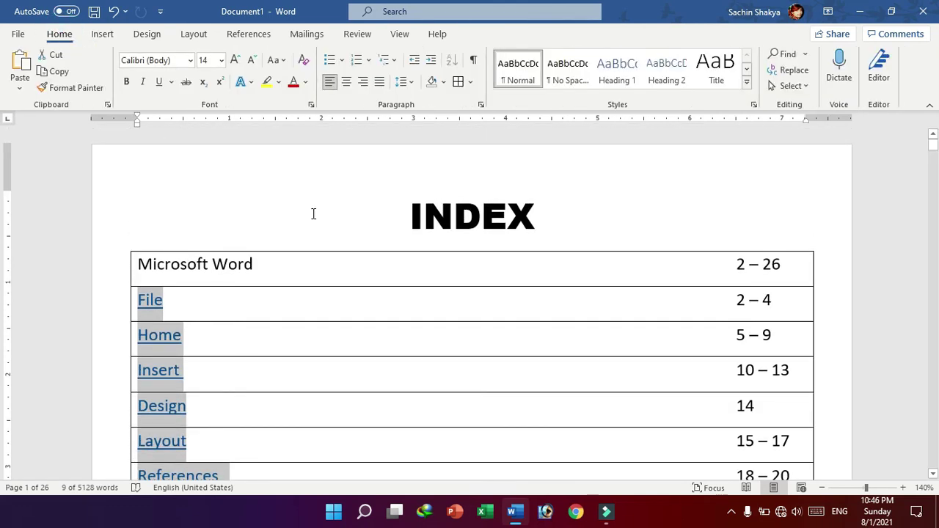
left_click(306, 82)
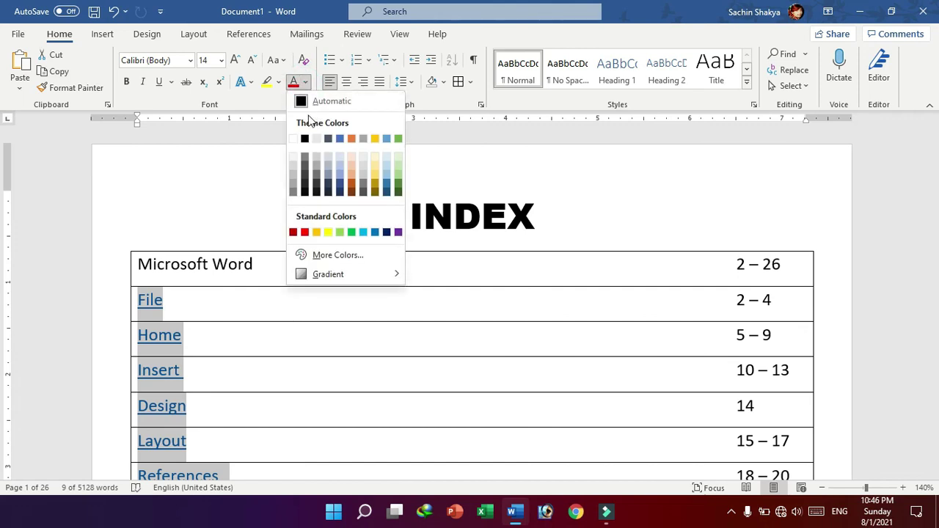
left_click(305, 139)
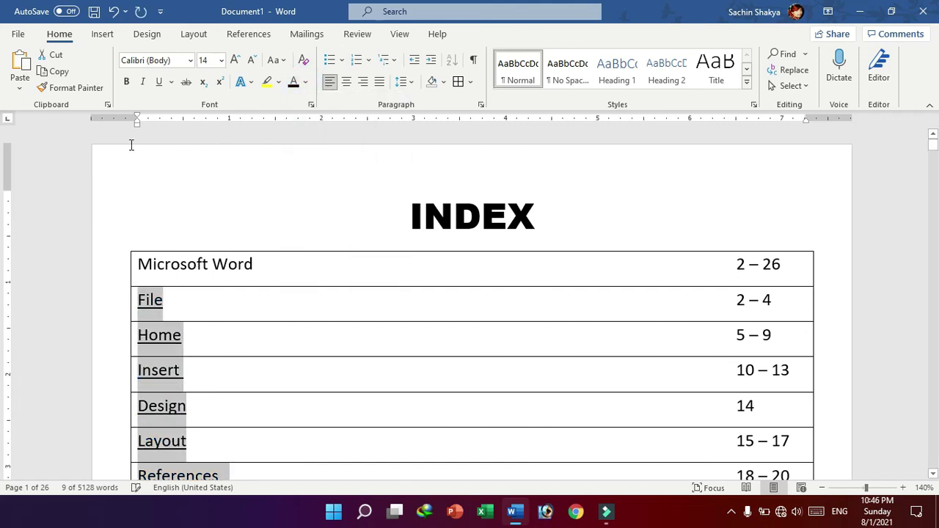
left_click(160, 82)
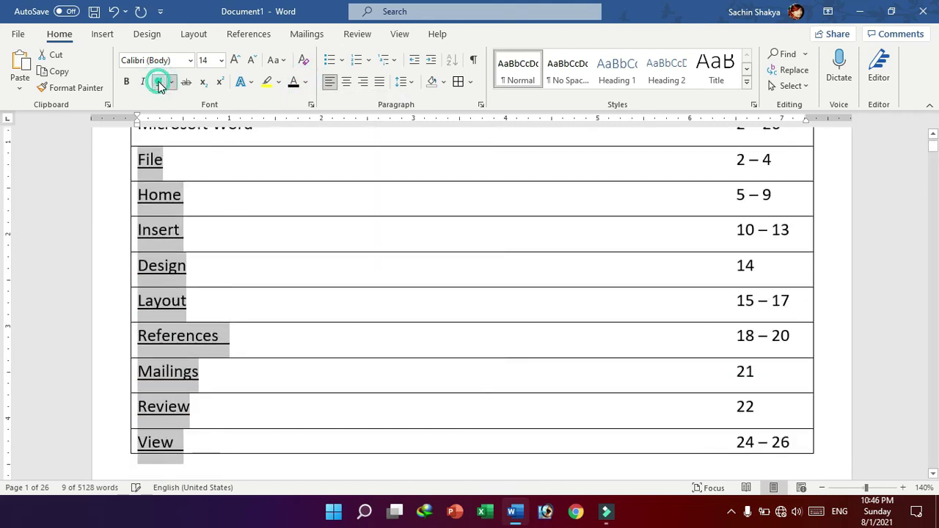
scroll(257, 234, "up", 3)
left_click(253, 249)
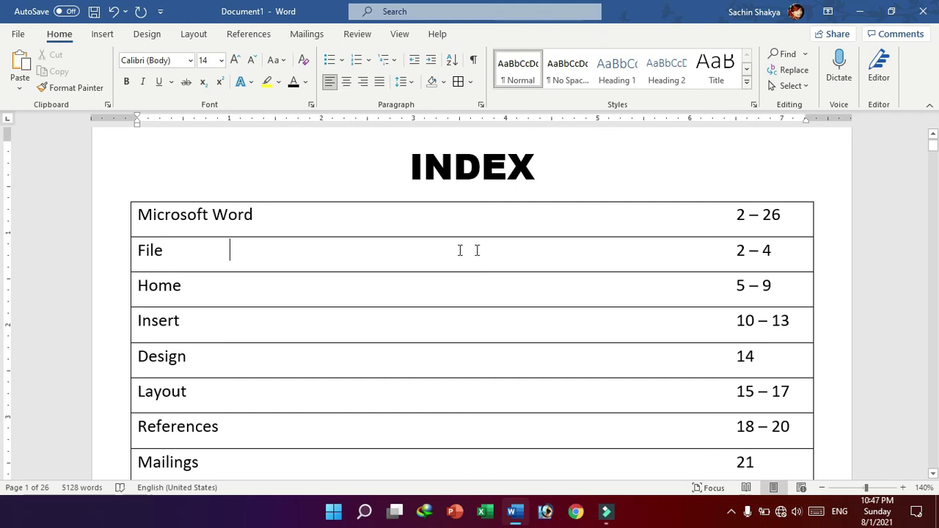
- Follow the Design link to its heading, then scroll back to the index
scroll(479, 250, "down", 1)
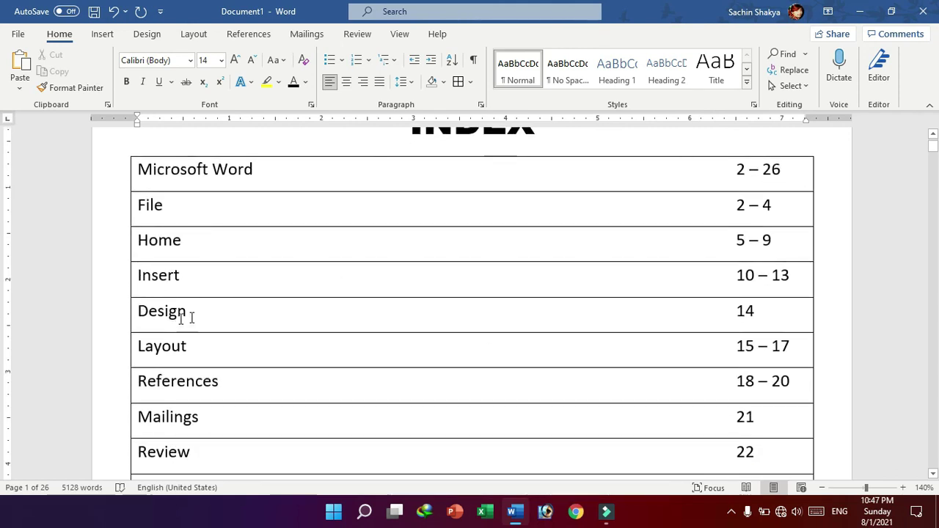
left_click(329, 307)
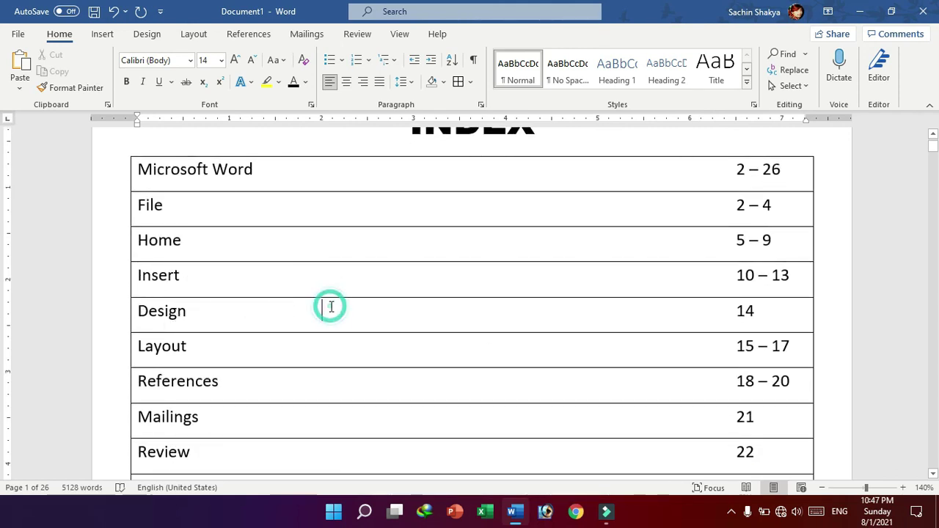
left_click(737, 311)
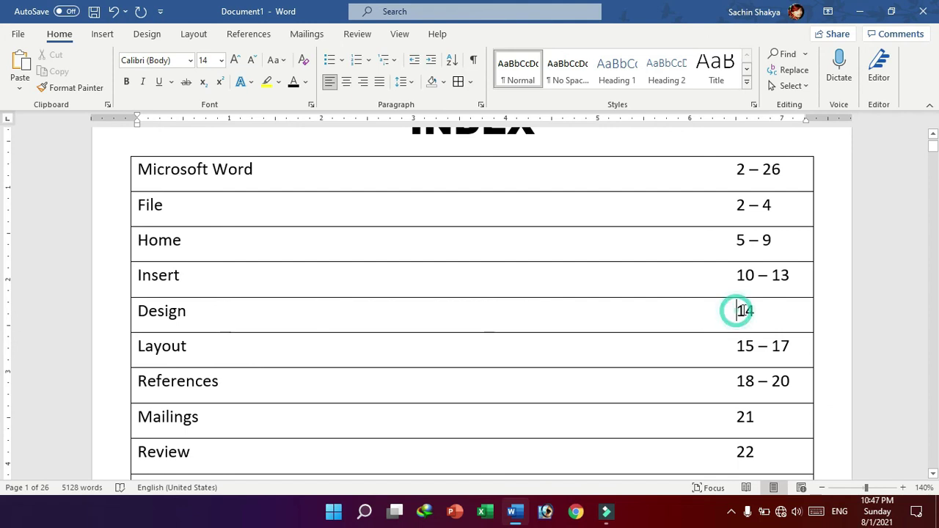
left_click(758, 311)
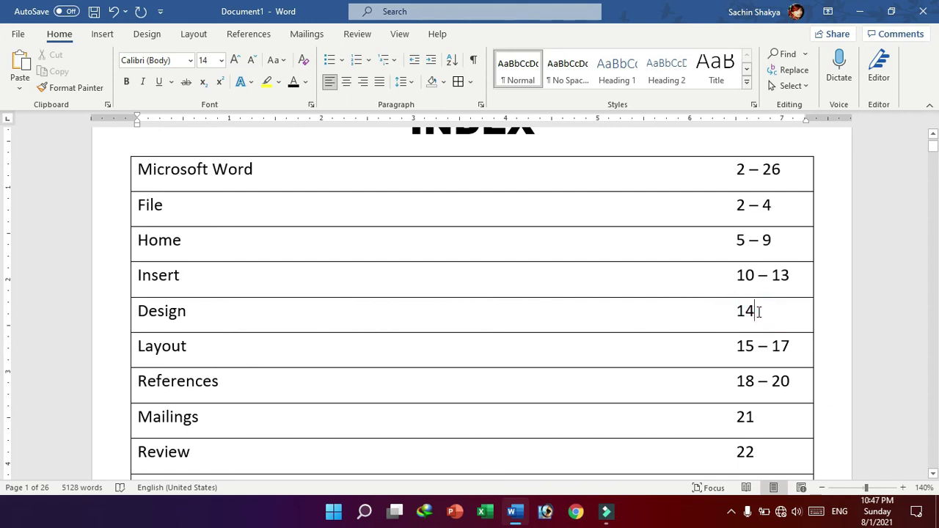
left_click(173, 313, "ctrl")
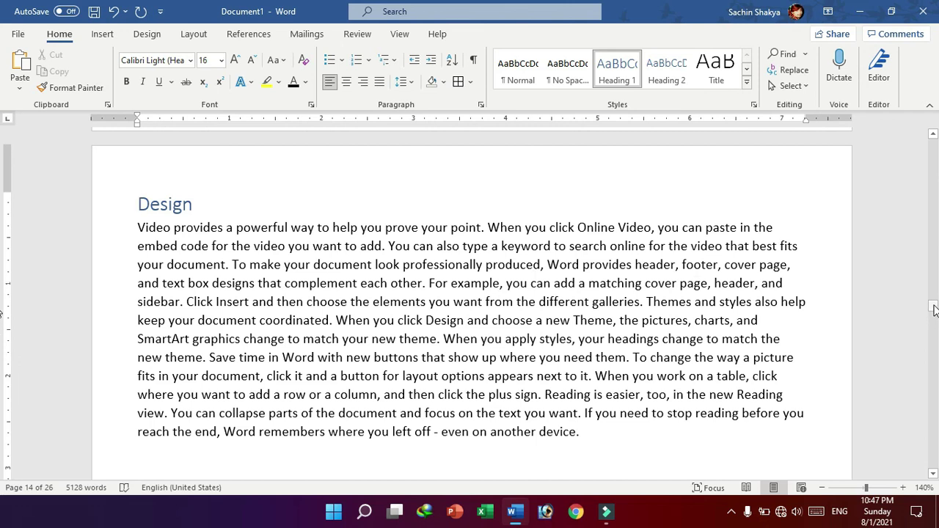
left_click_drag(933, 309, 932, 154)
scroll(733, 205, "up", 2)
scroll(587, 249, "up", 2)
scroll(470, 267, "up", 4)
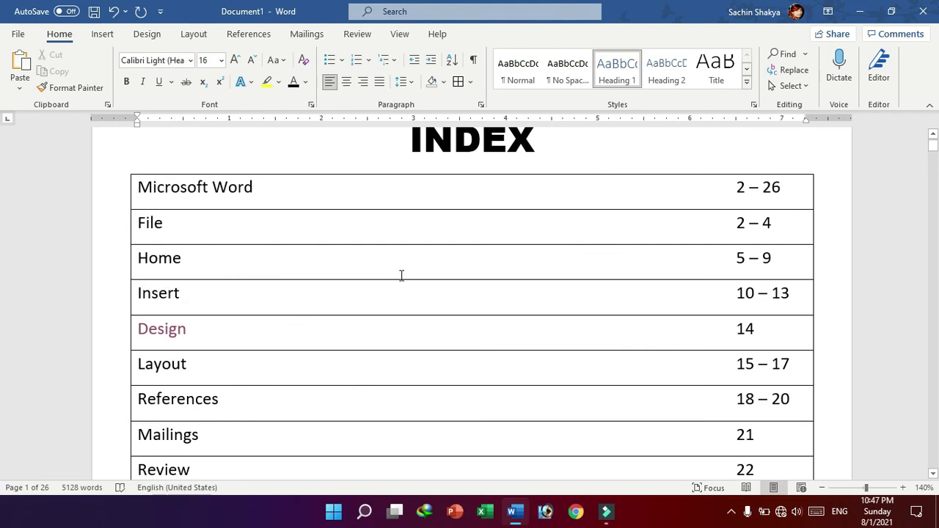
scroll(315, 294, "down", 2)
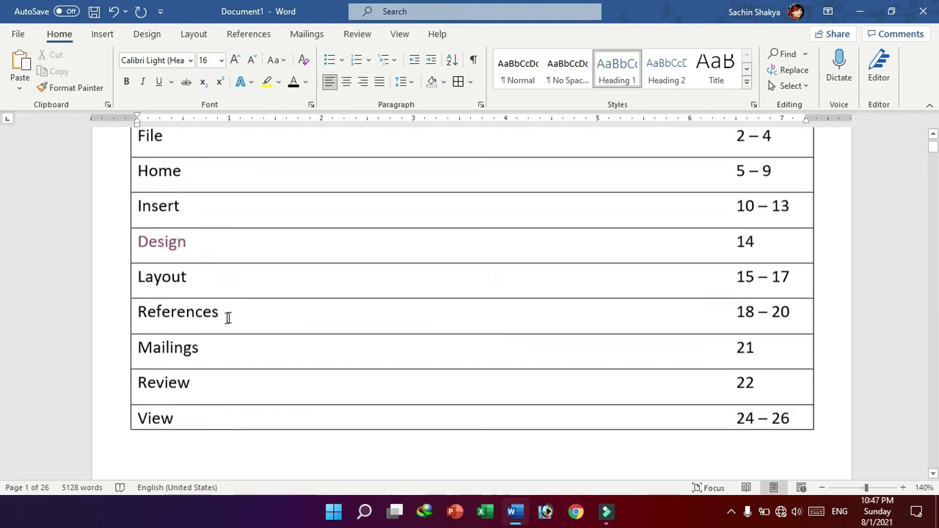
- Follow the Review link, return to the INDEX page, and minimise Word
left_click(168, 389)
left_click(259, 379)
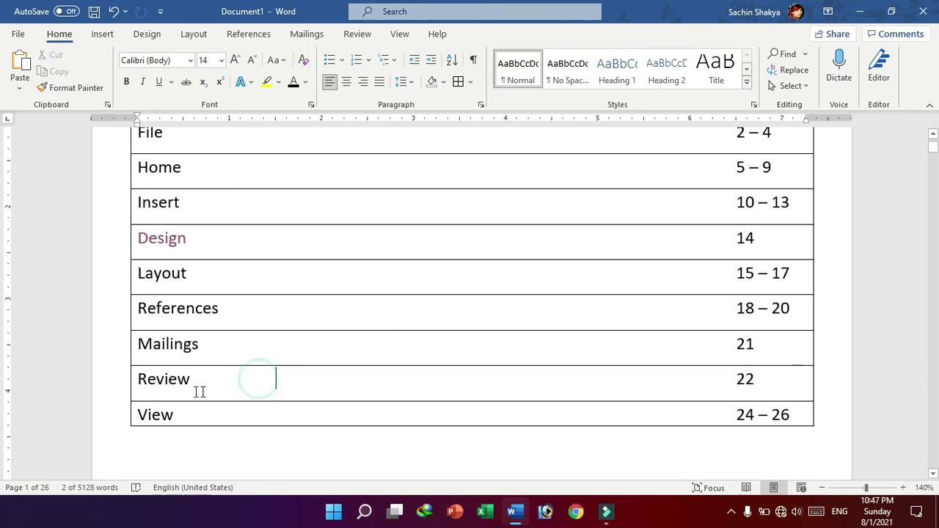
left_click(170, 382, "ctrl")
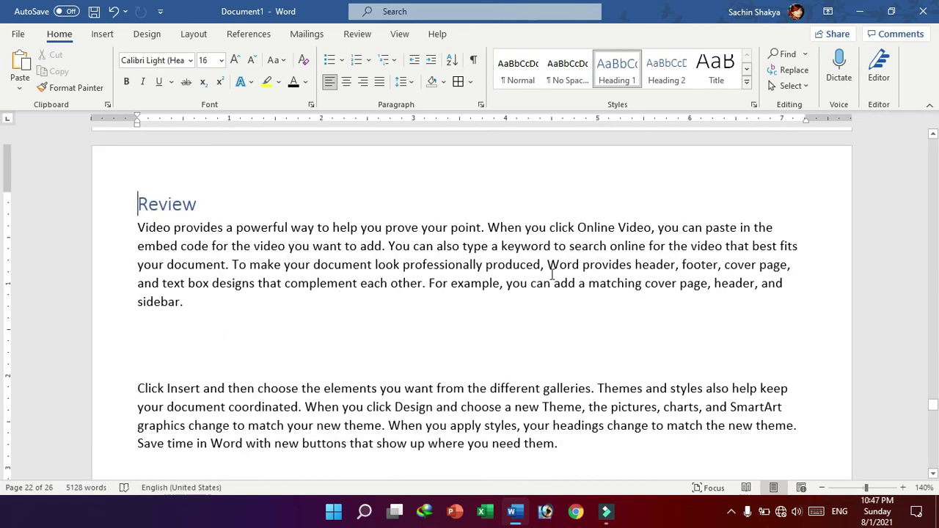
left_click_drag(933, 415, 933, 143)
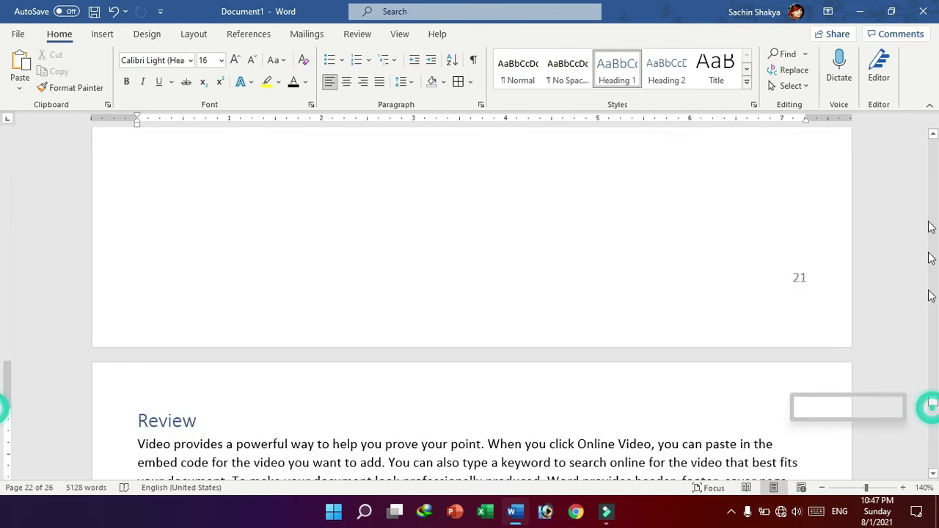
scroll(511, 296, "down", 3)
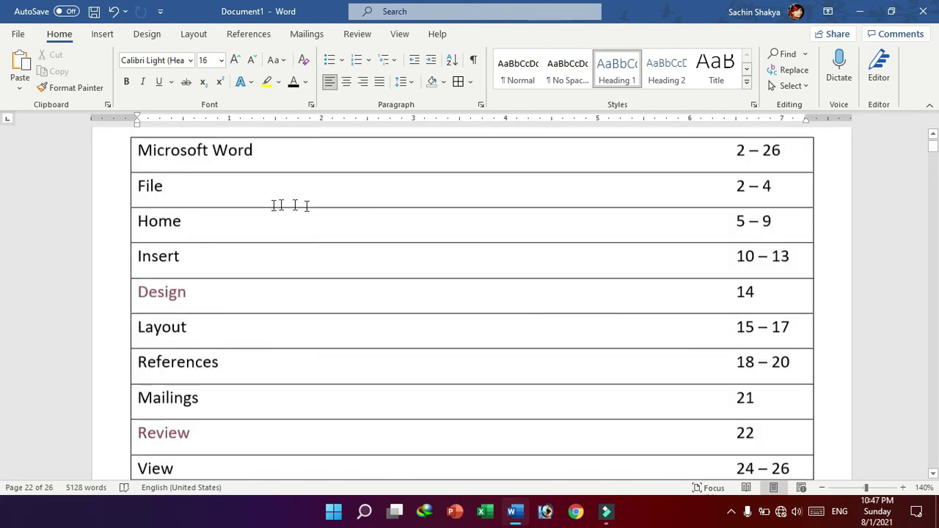
scroll(272, 318, "down", 1)
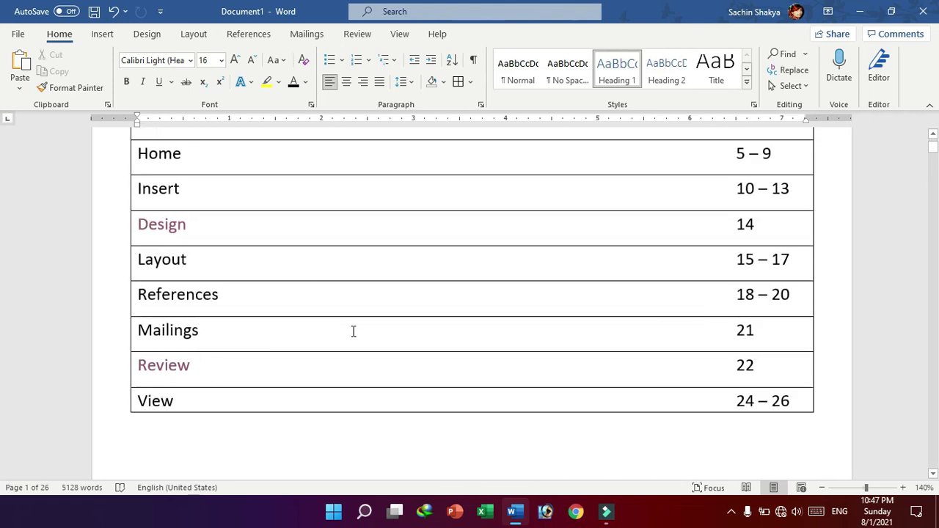
scroll(356, 333, "up", 1)
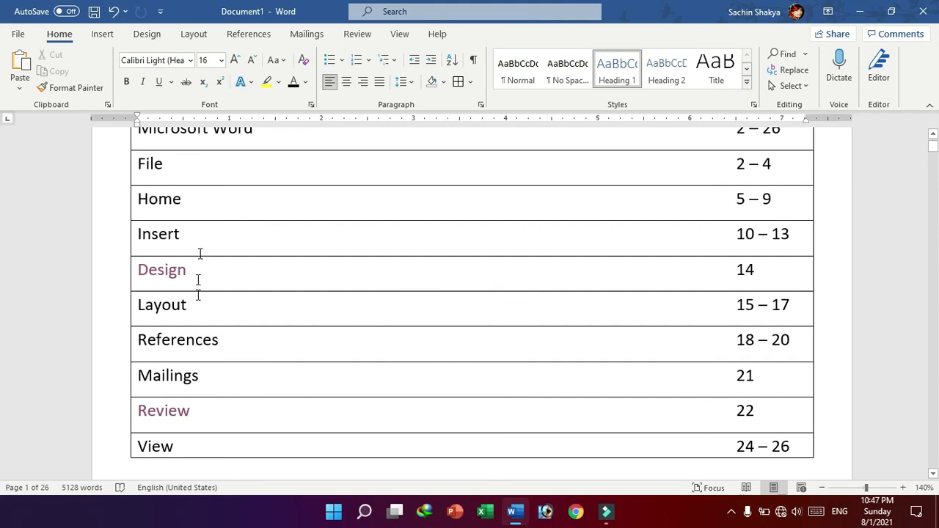
scroll(212, 207, "up", 1)
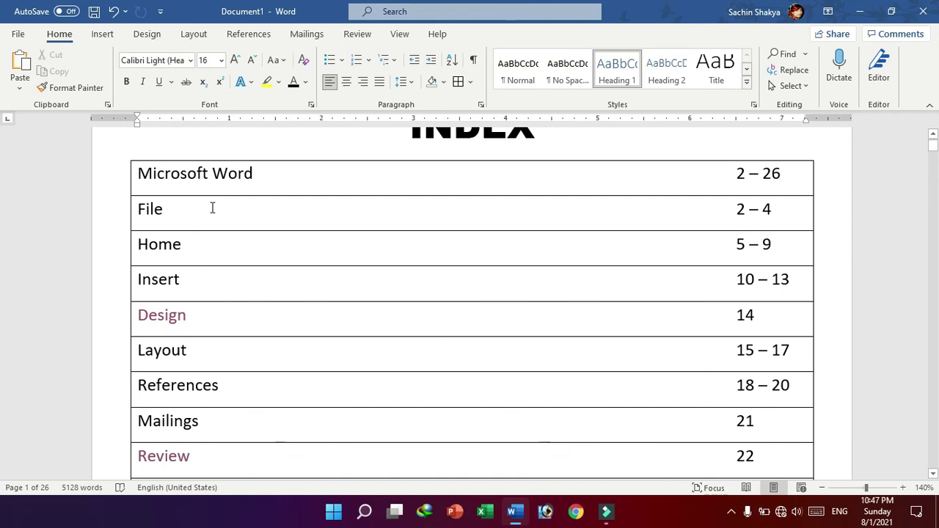
scroll(314, 197, "up", 1)
scroll(565, 199, "up", 1)
left_click(585, 183)
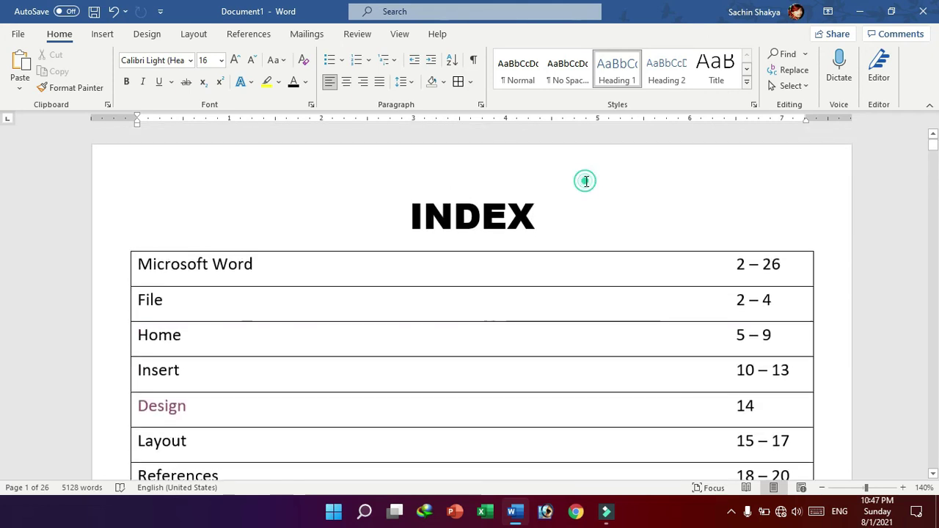
left_click(866, 13)
- Minimize the Word window to show the Windows desktop
left_click(677, 121)
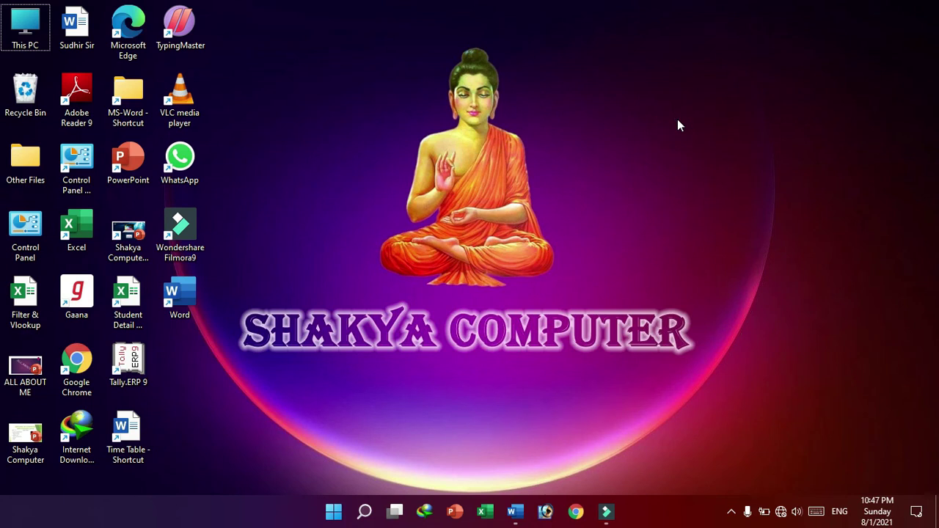